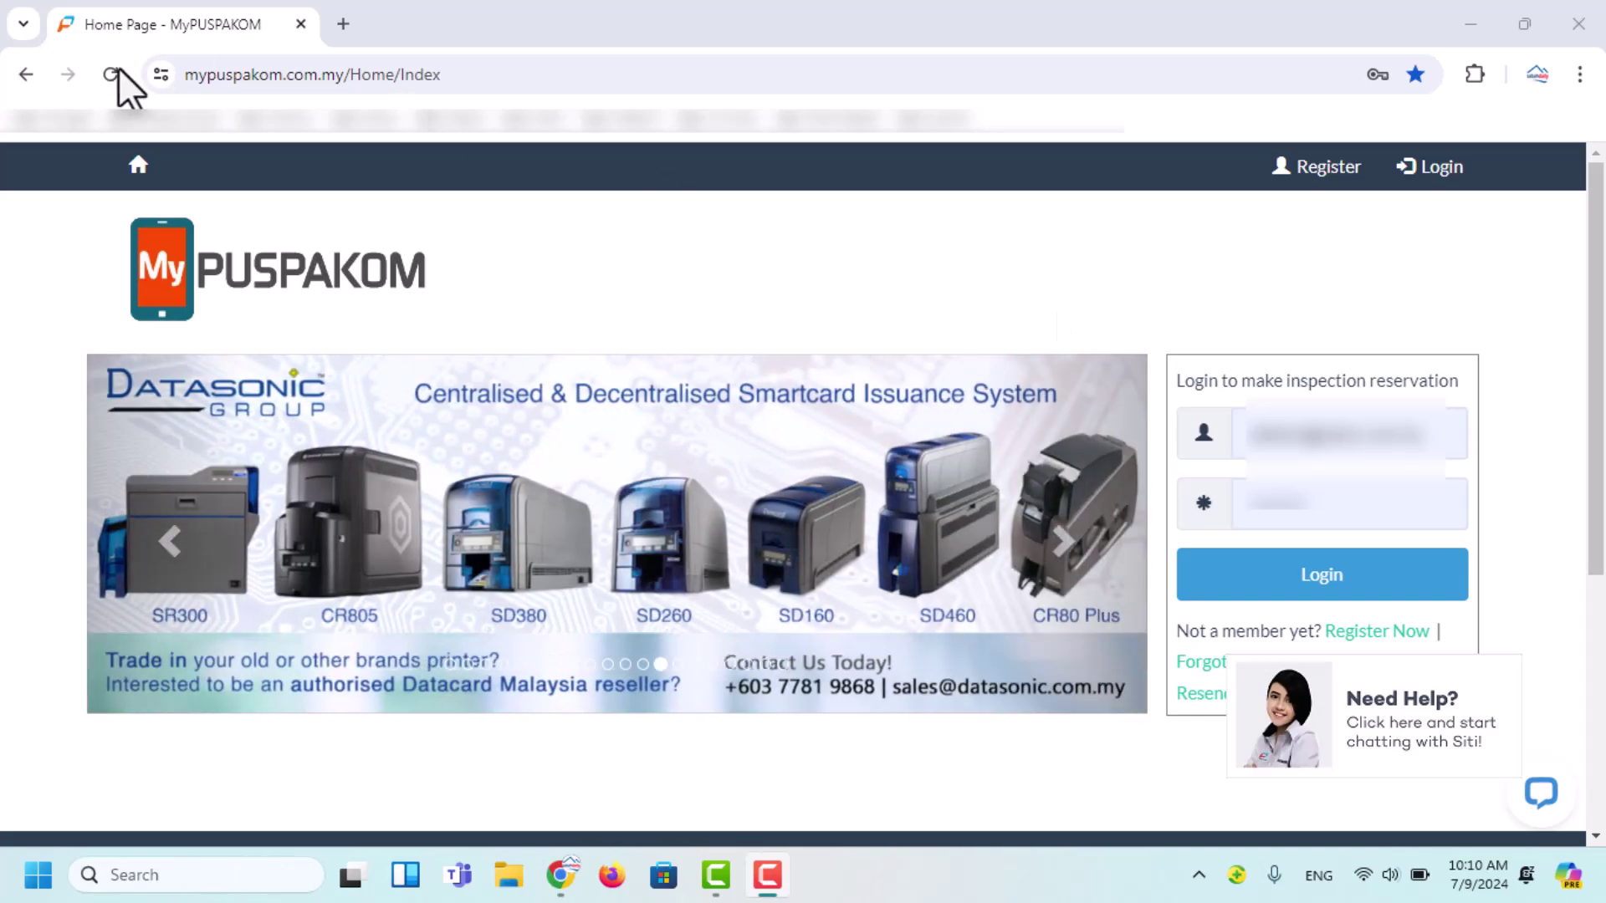
- Open the account registration form and review the required fields for an Individual account
drag(185, 74, 502, 72)
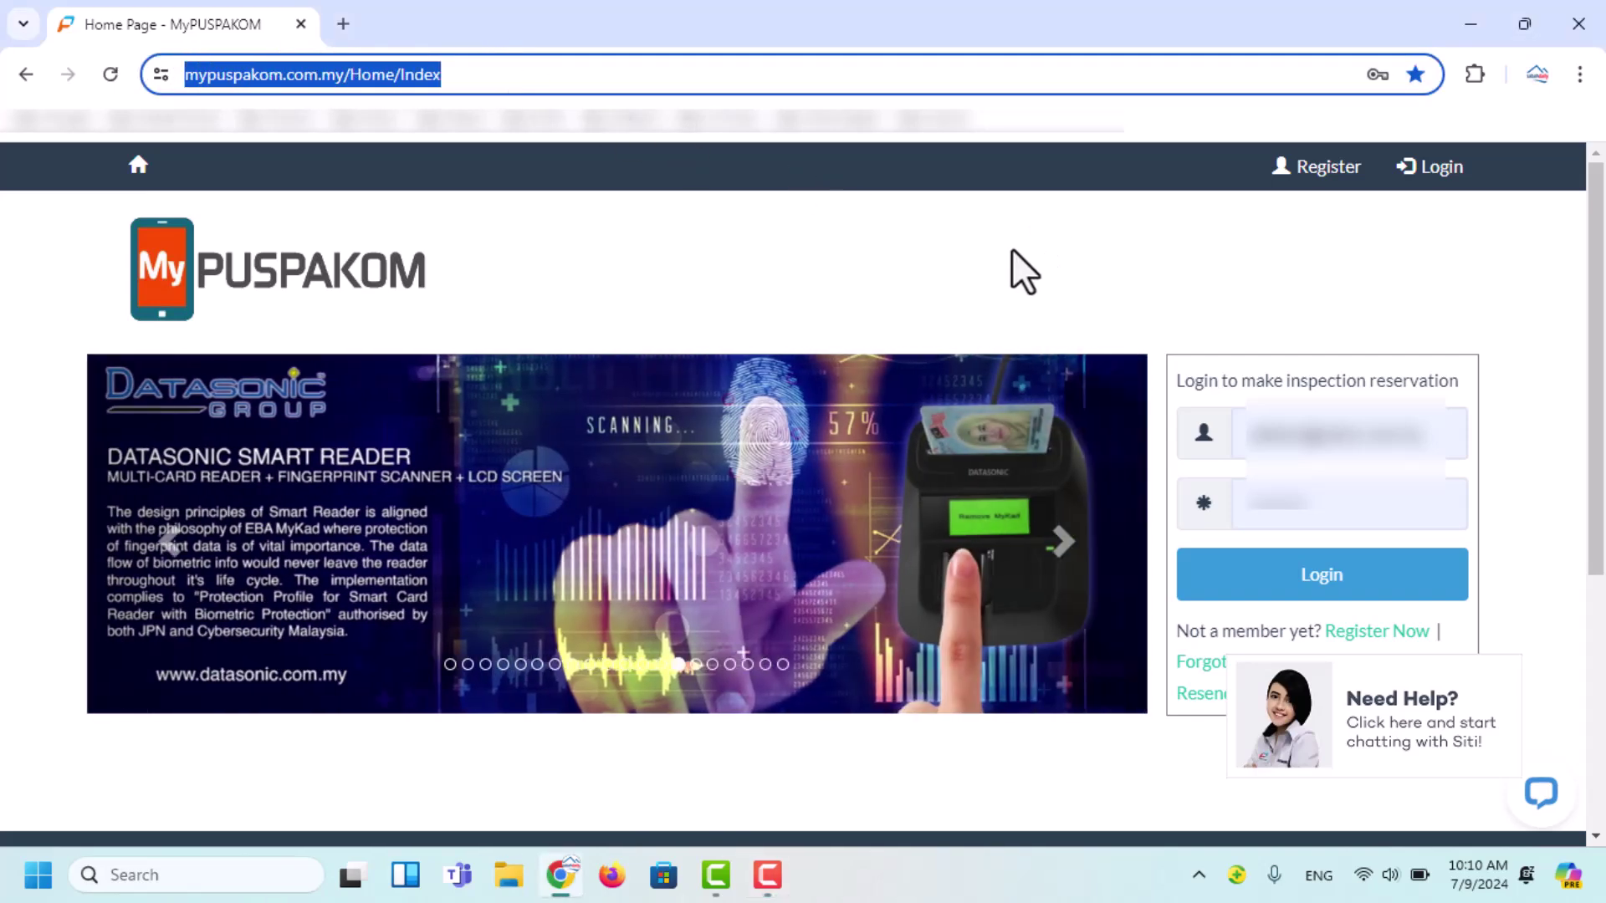
click(968, 261)
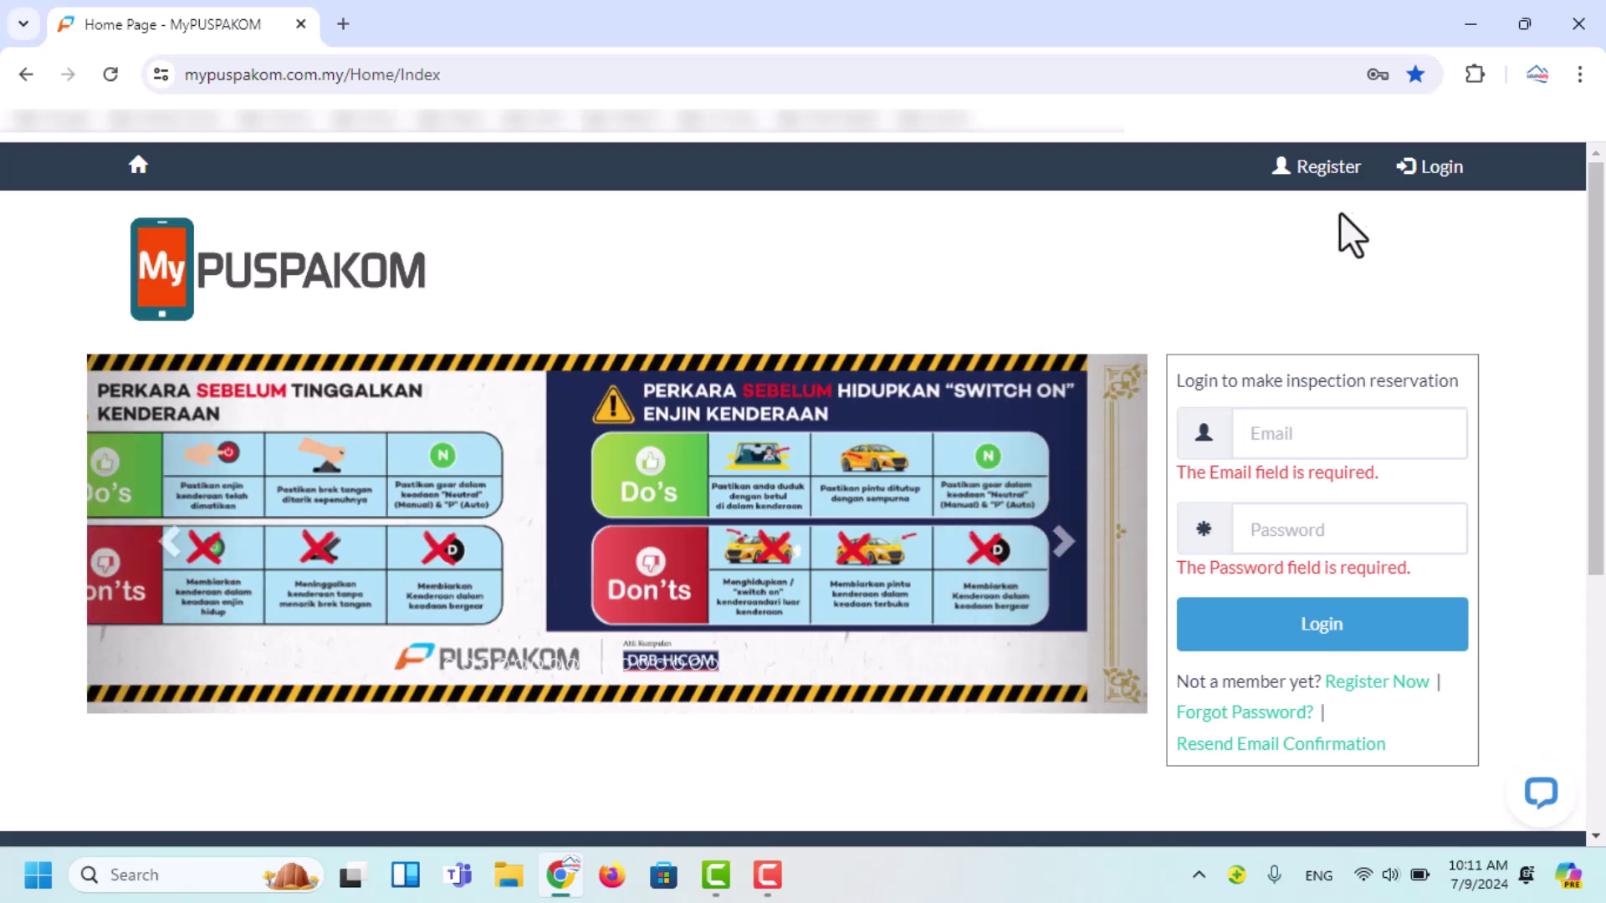
click(1334, 167)
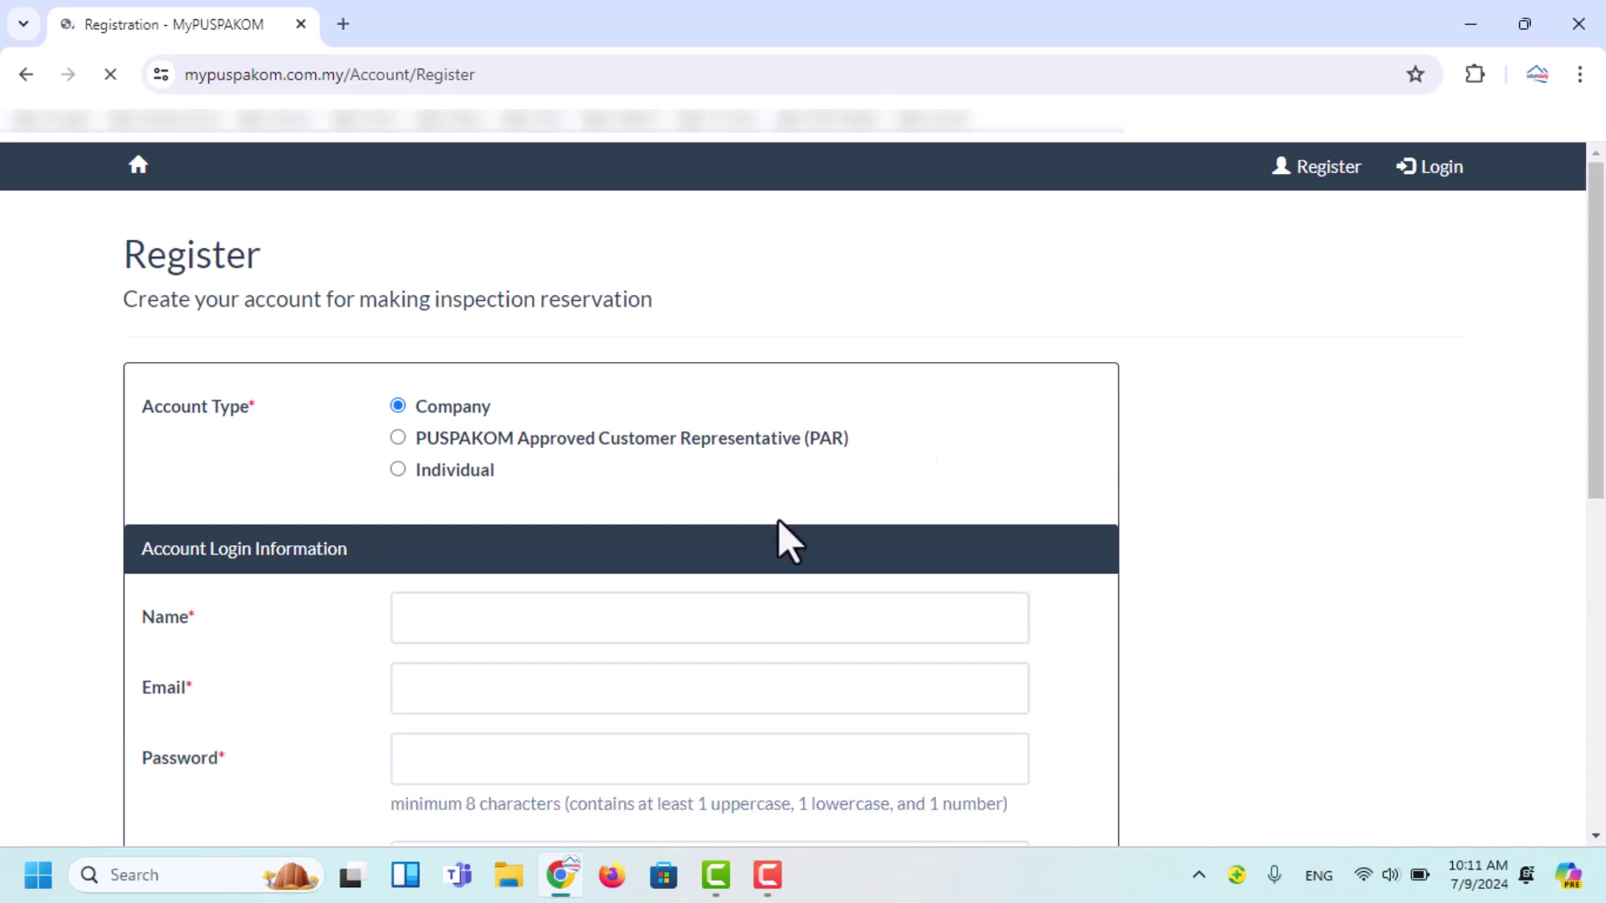
scroll(683, 490, down, 1)
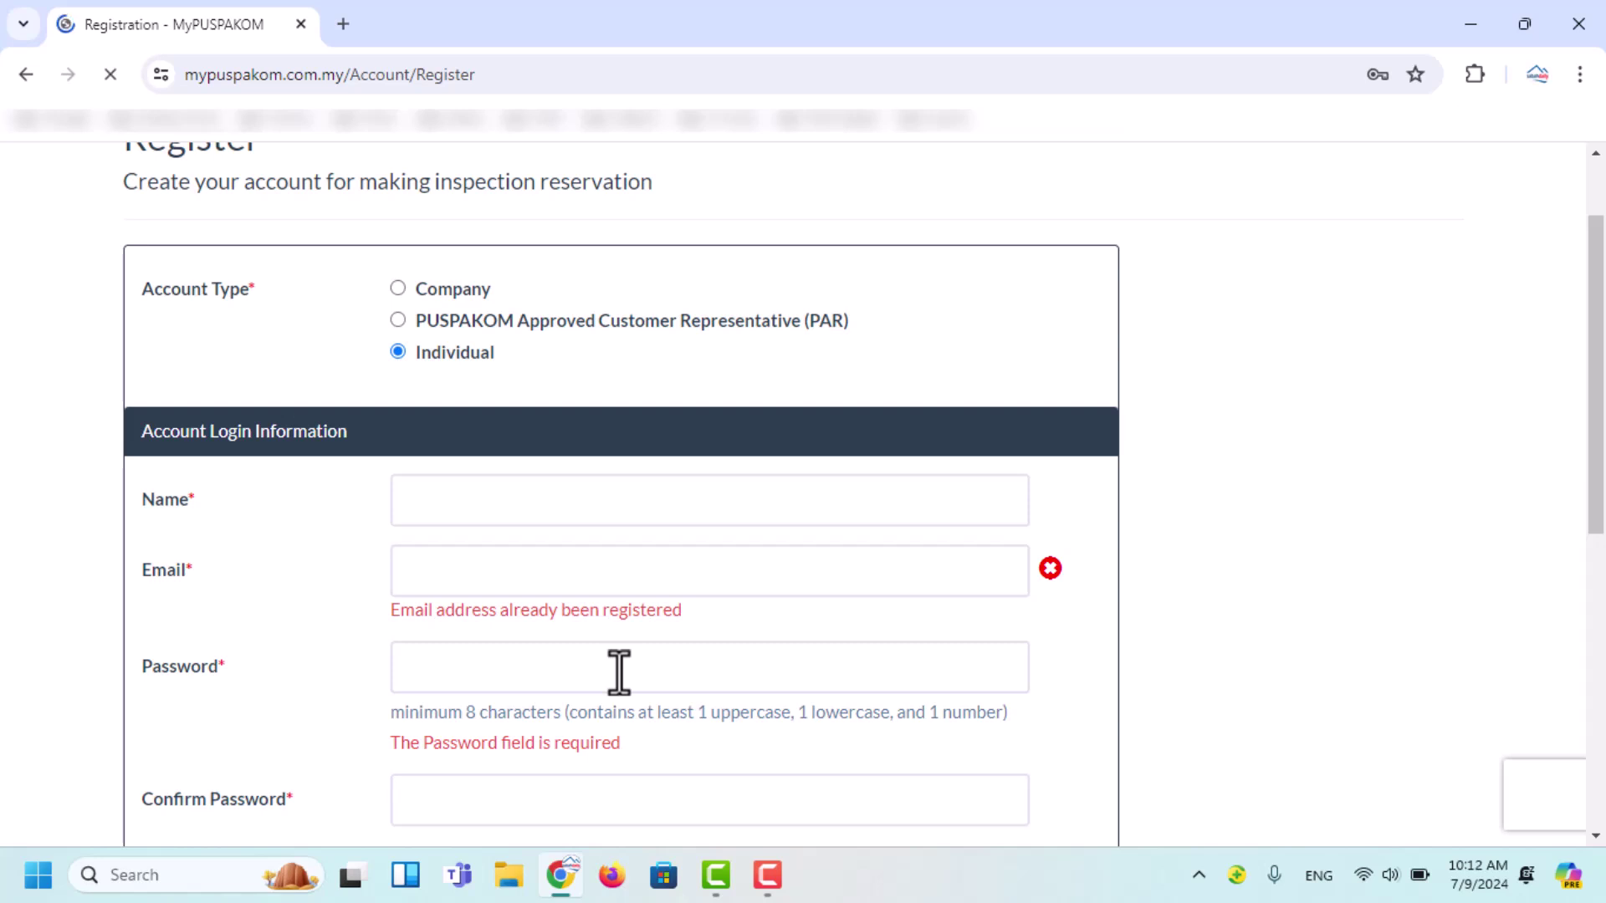
scroll(619, 674, down, 1)
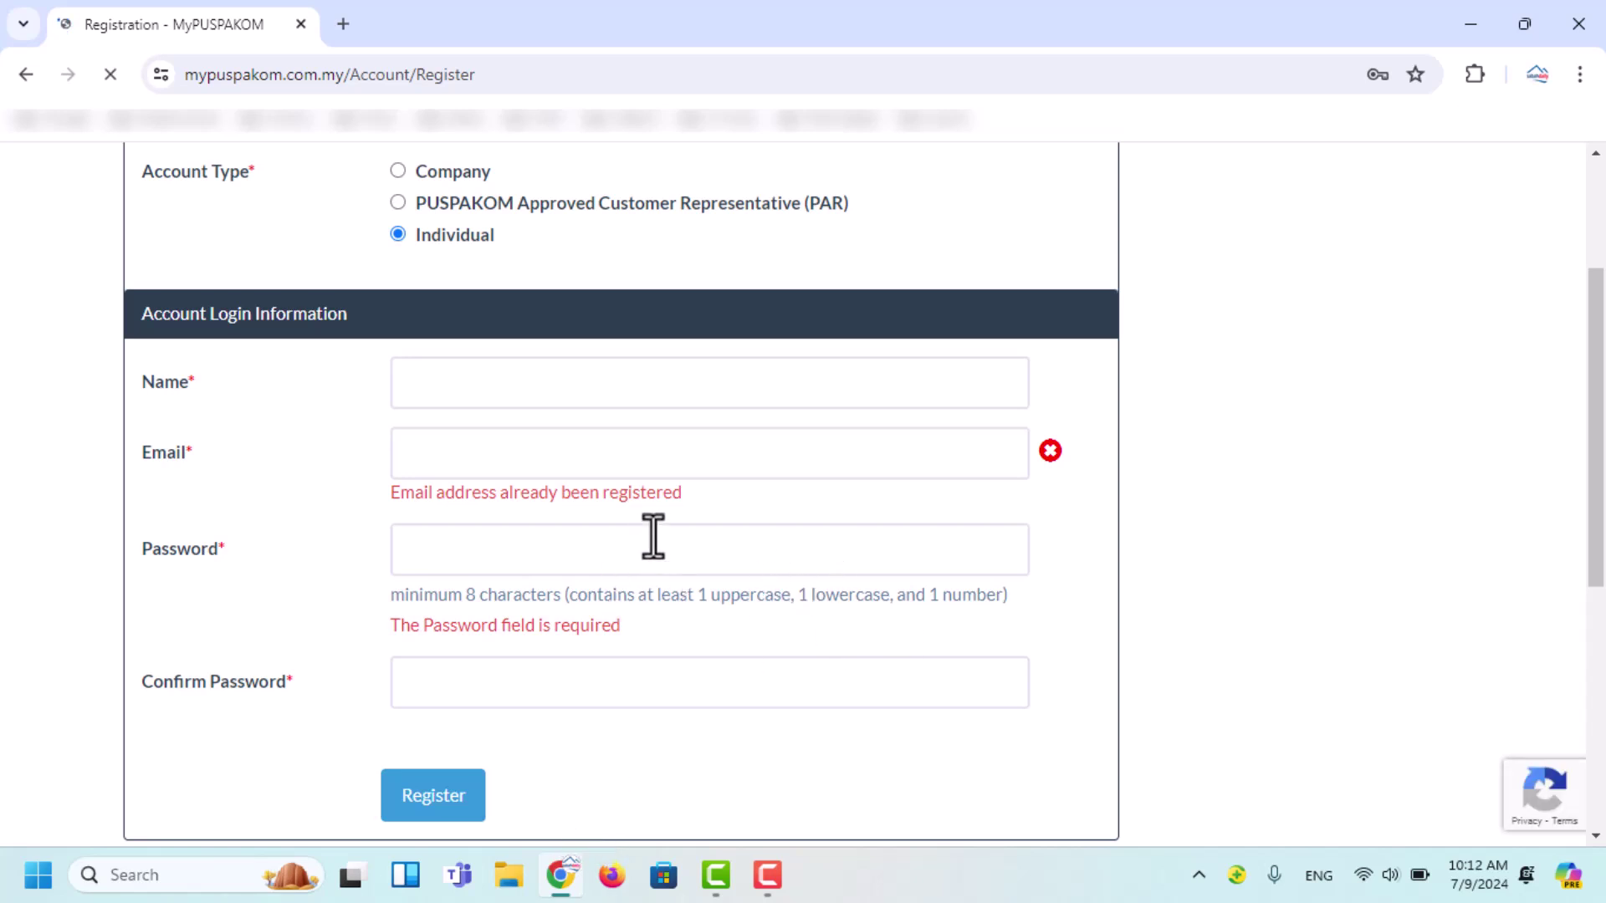
scroll(653, 536, up, 2)
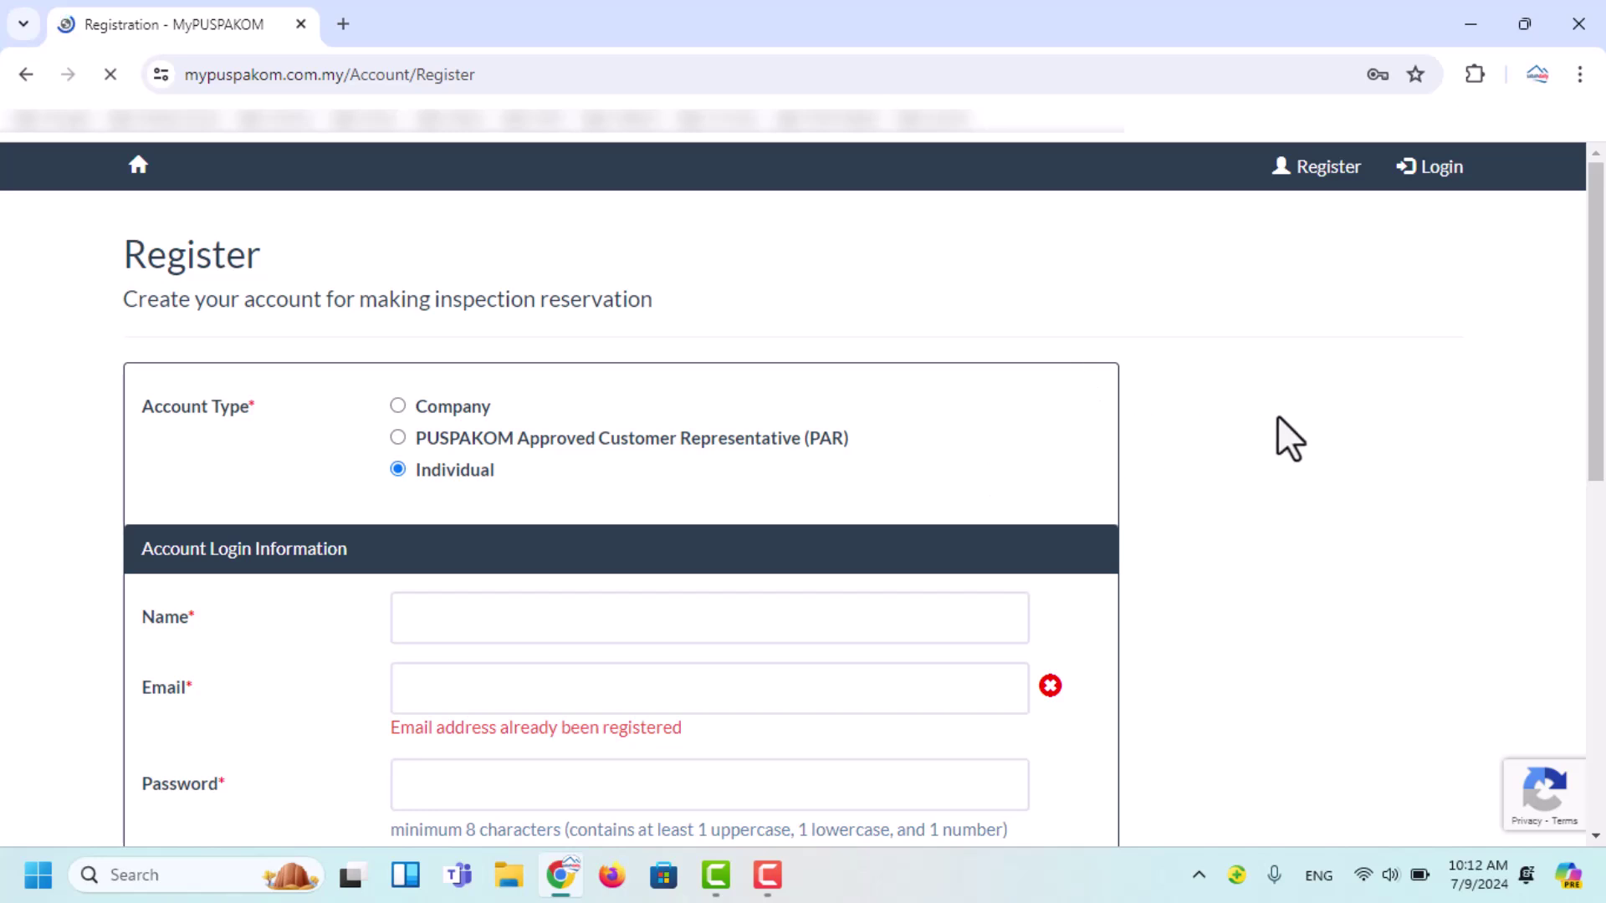
- Log in with the account email and password, and close the notice shown over the home page
click(1433, 168)
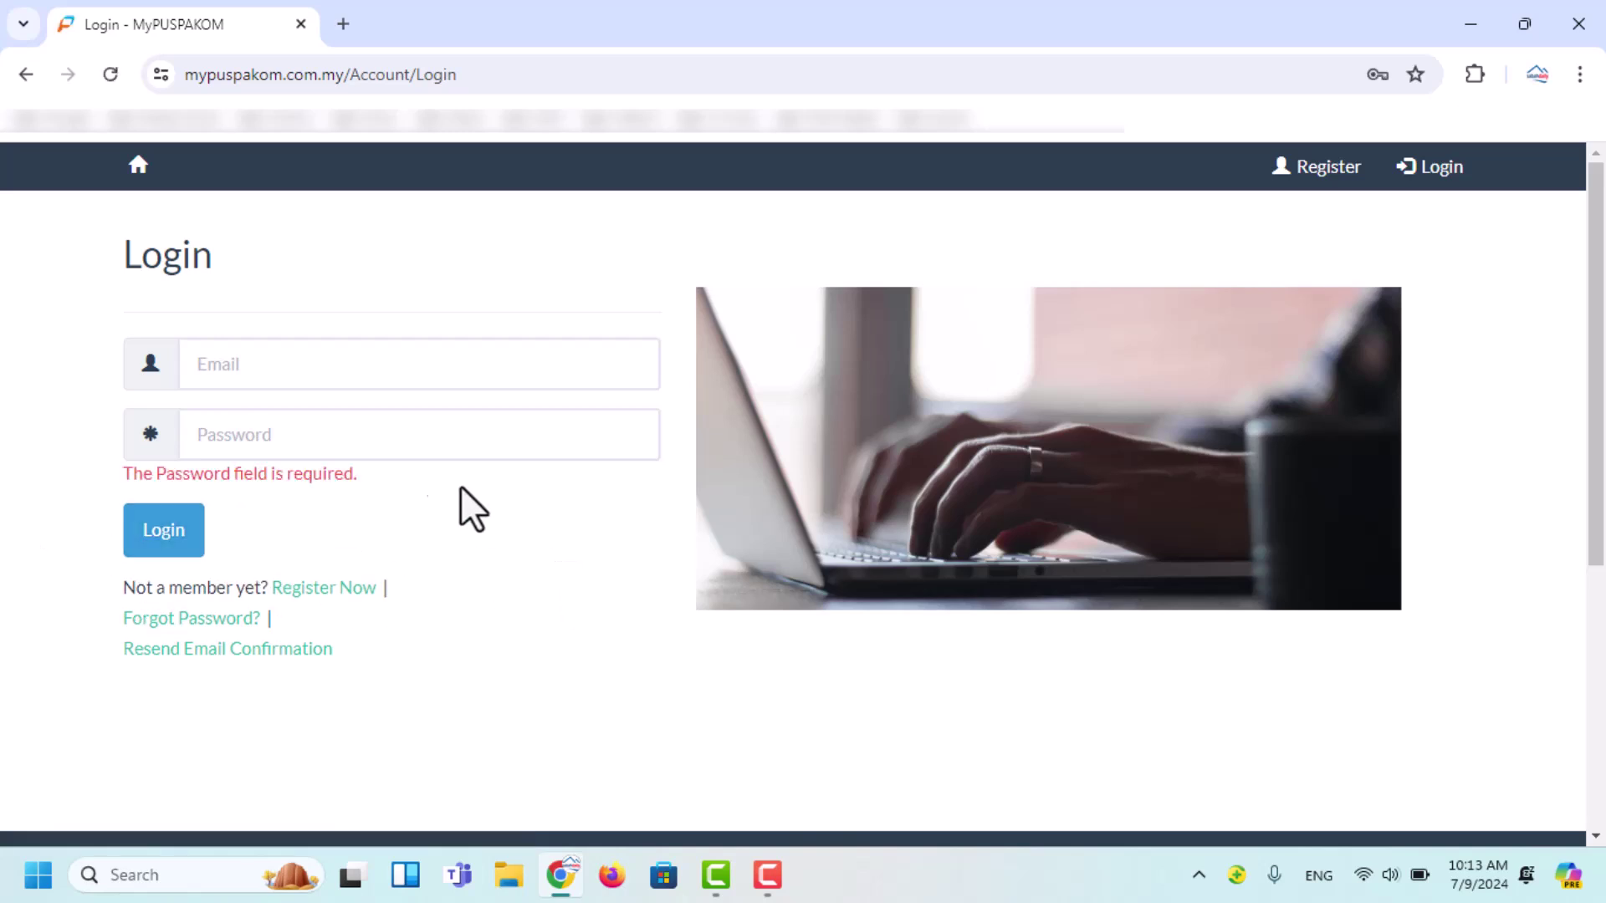
click(260, 366)
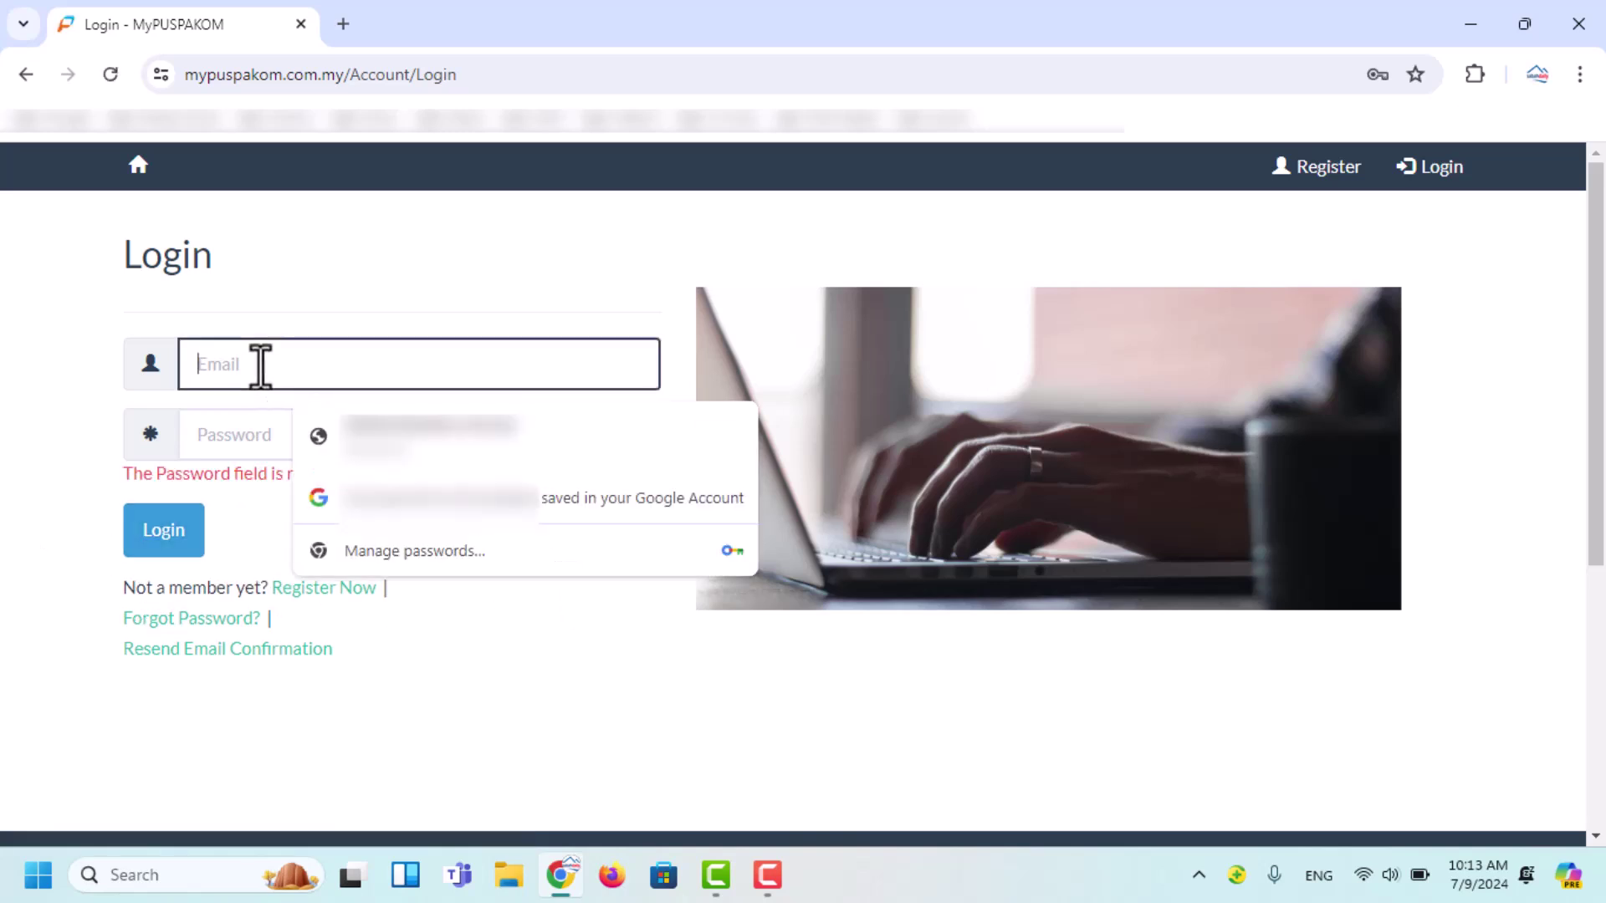
click(243, 434)
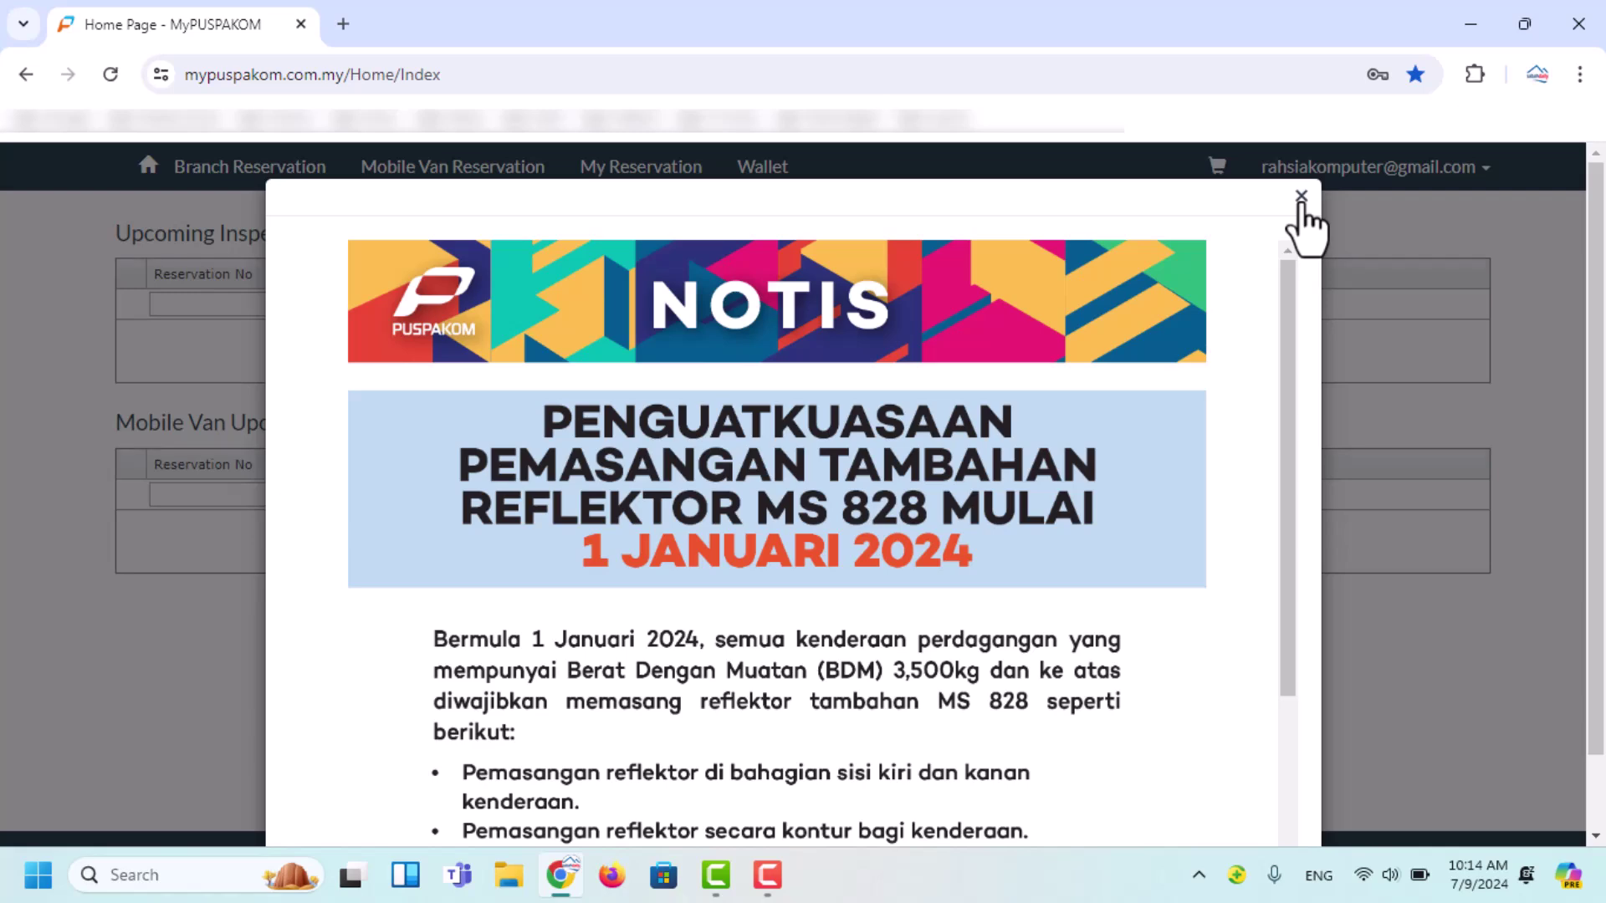
click(1301, 197)
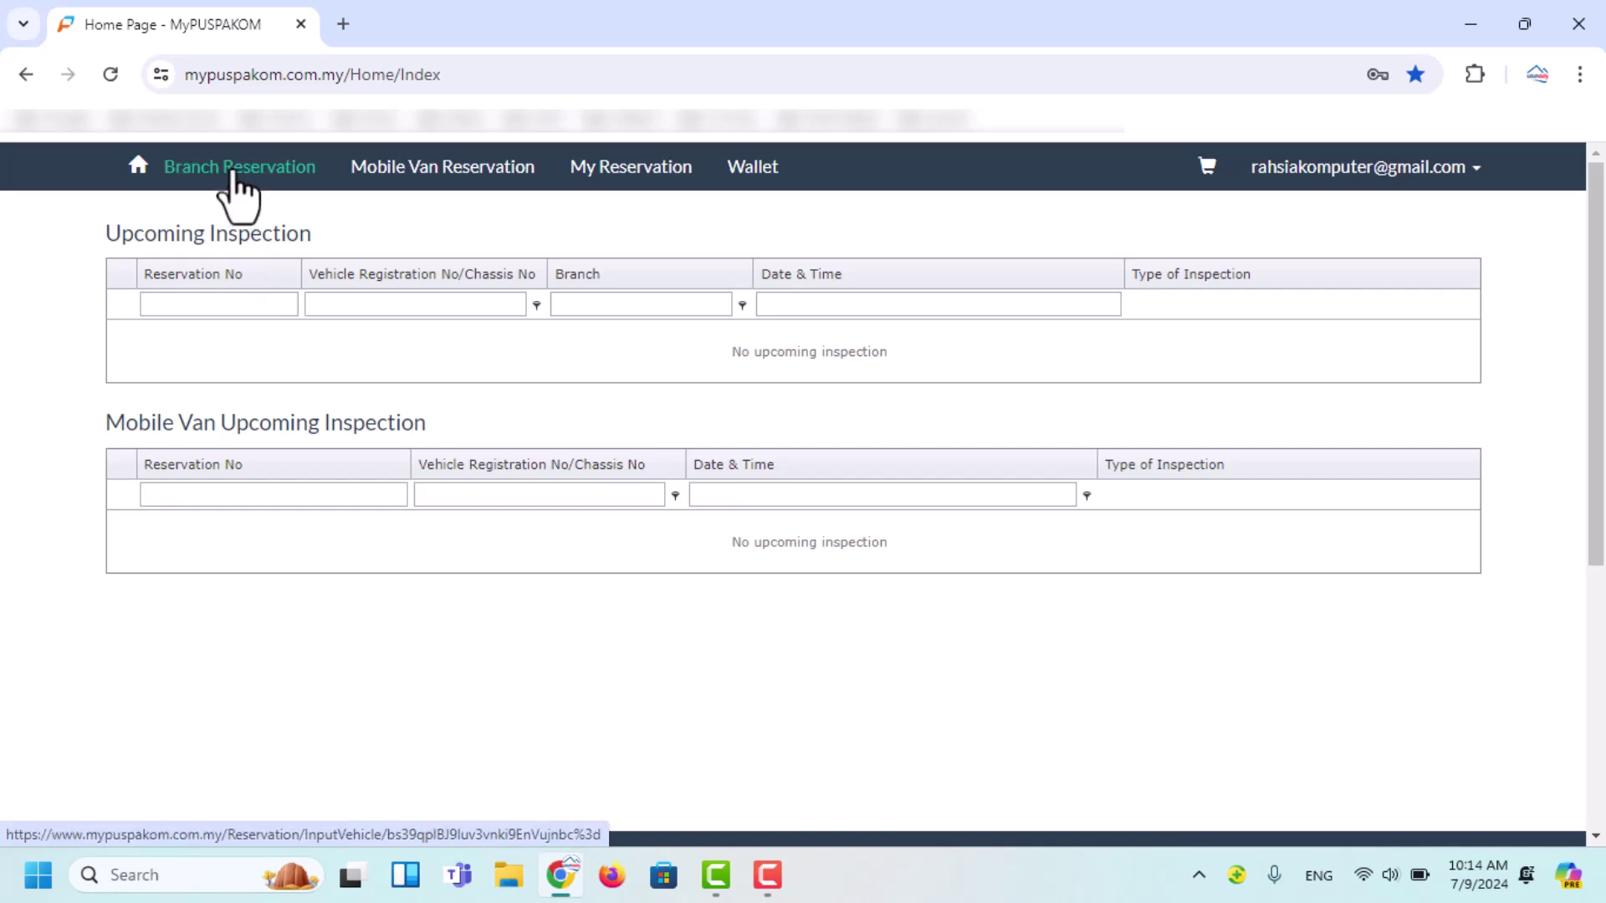
- Start a new branch reservation and view the saved entries for the Vehicle Registration No field
click(275, 171)
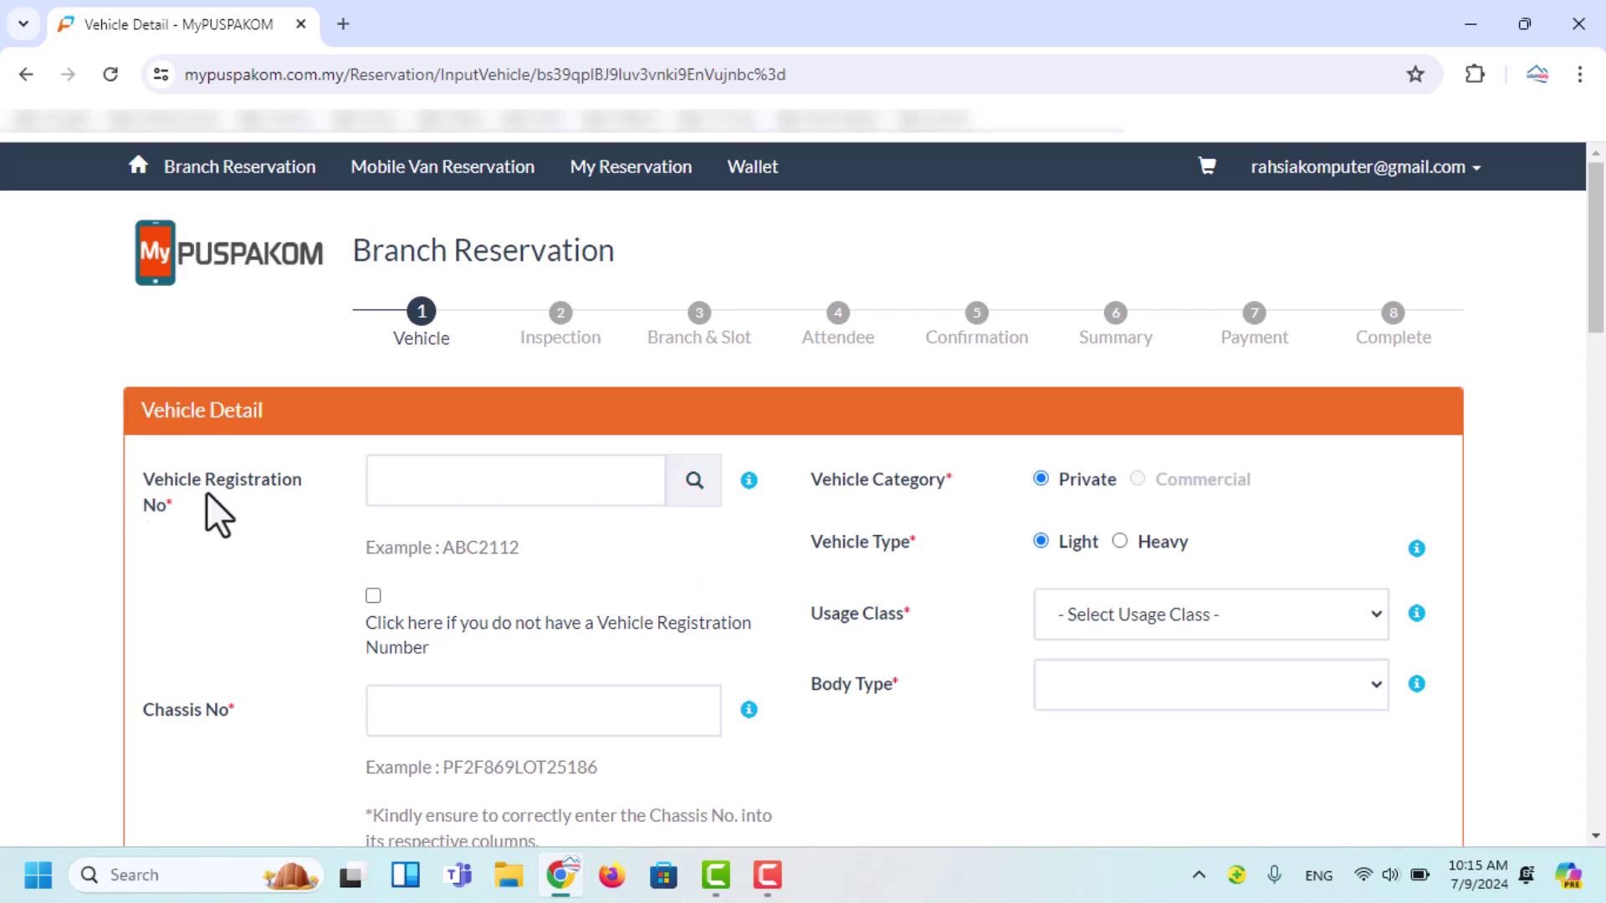
click(459, 480)
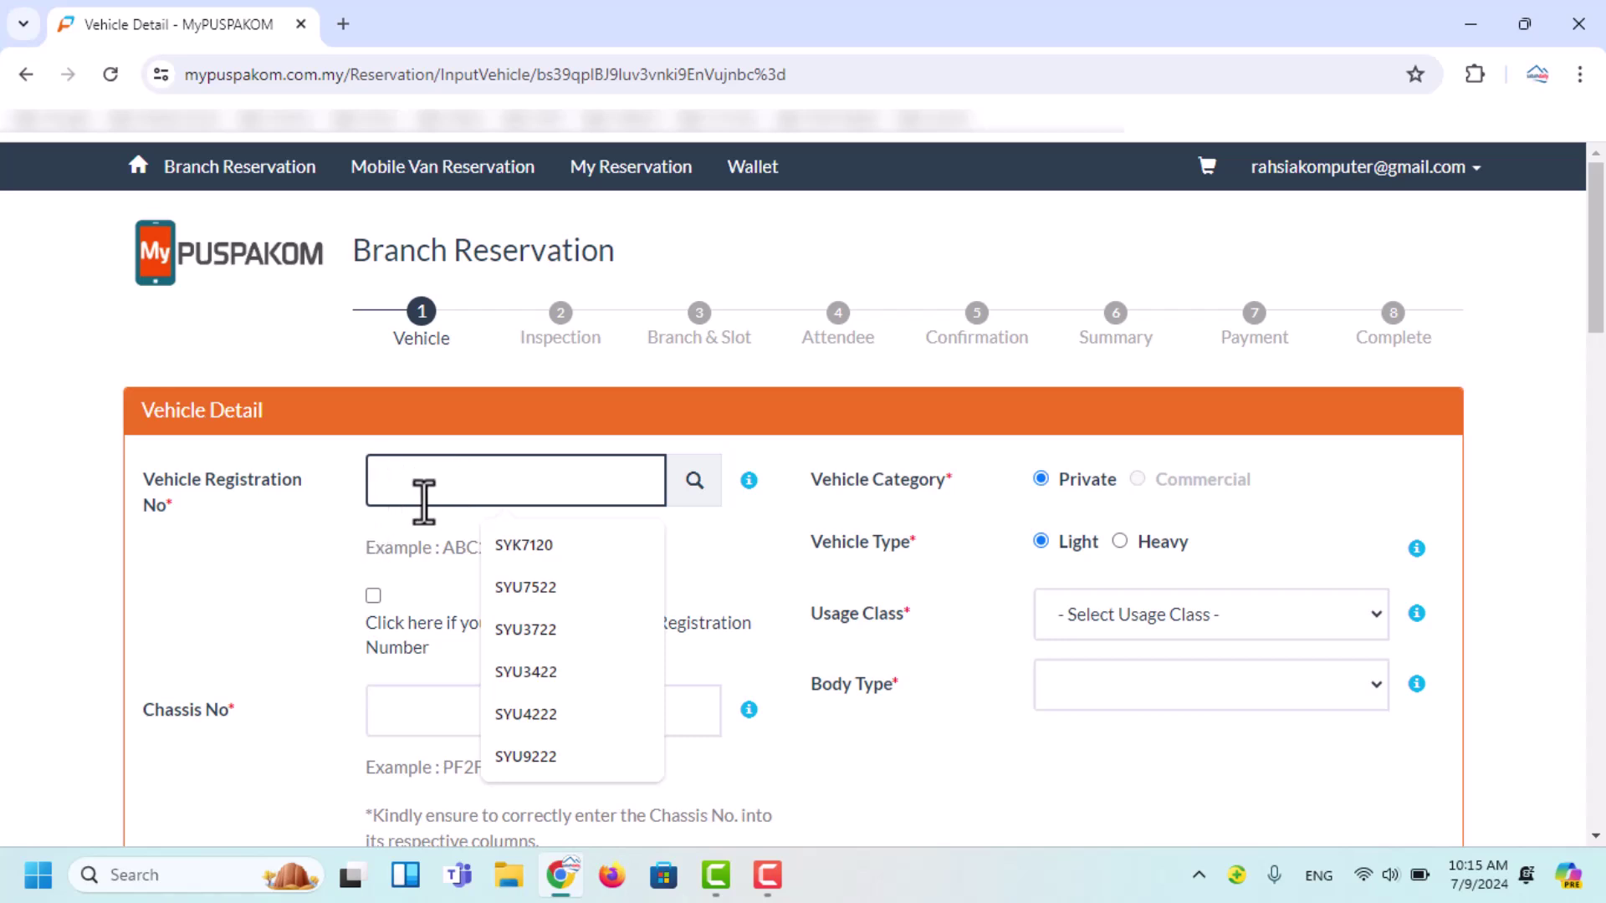
click(301, 559)
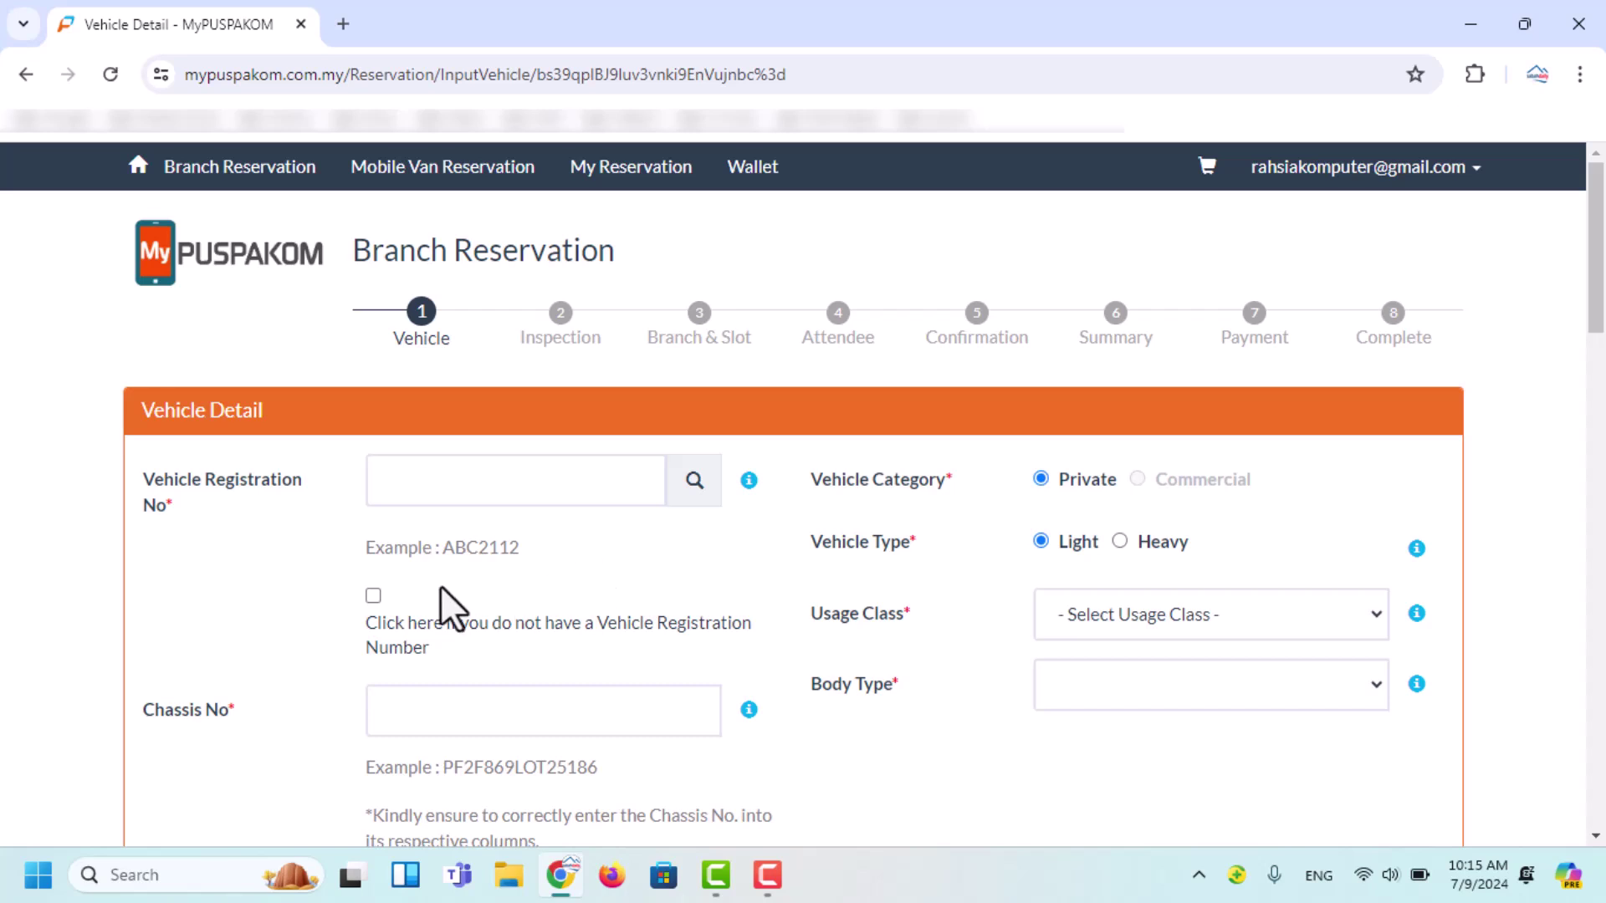
- Try the option for not having a vehicle registration number, and clear it to make the registration number field editable again
click(374, 596)
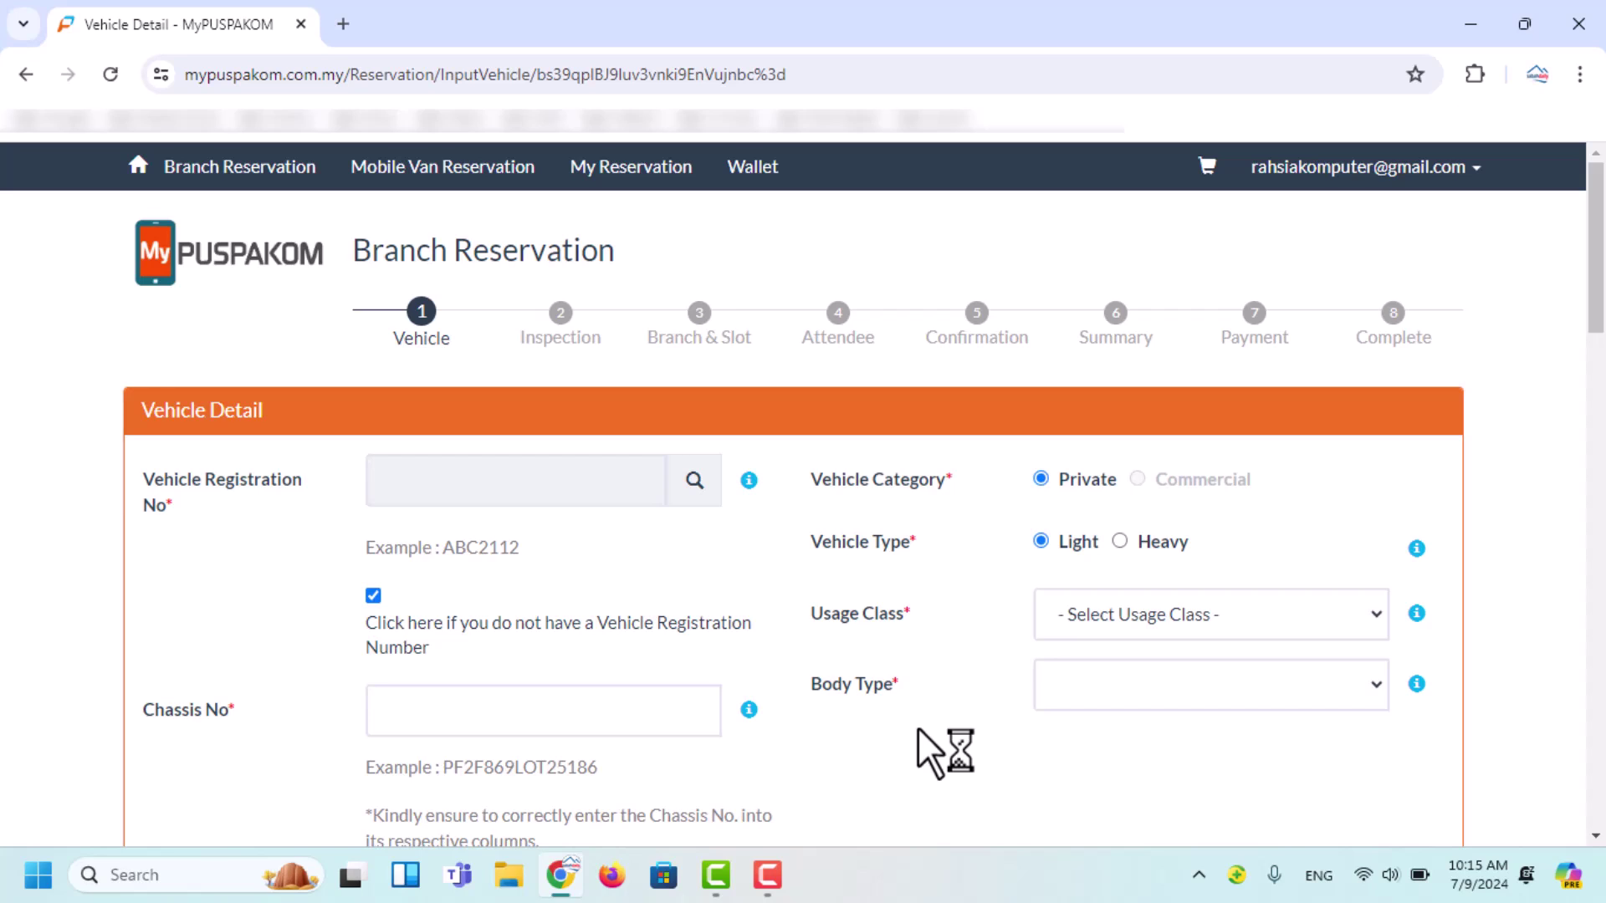
click(369, 599)
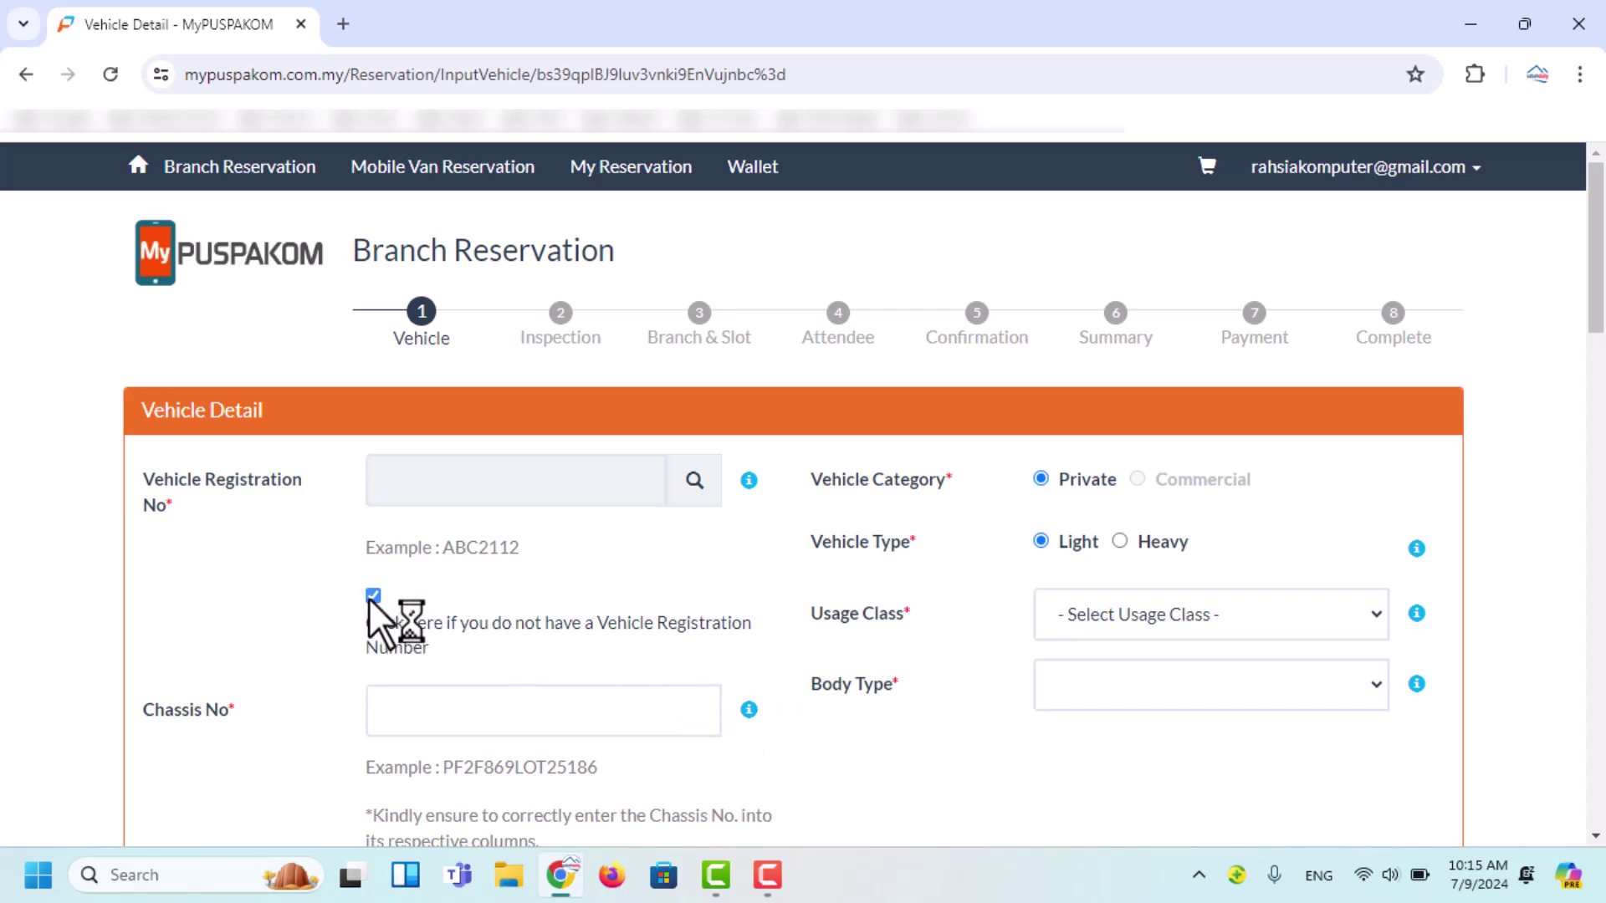
click(406, 472)
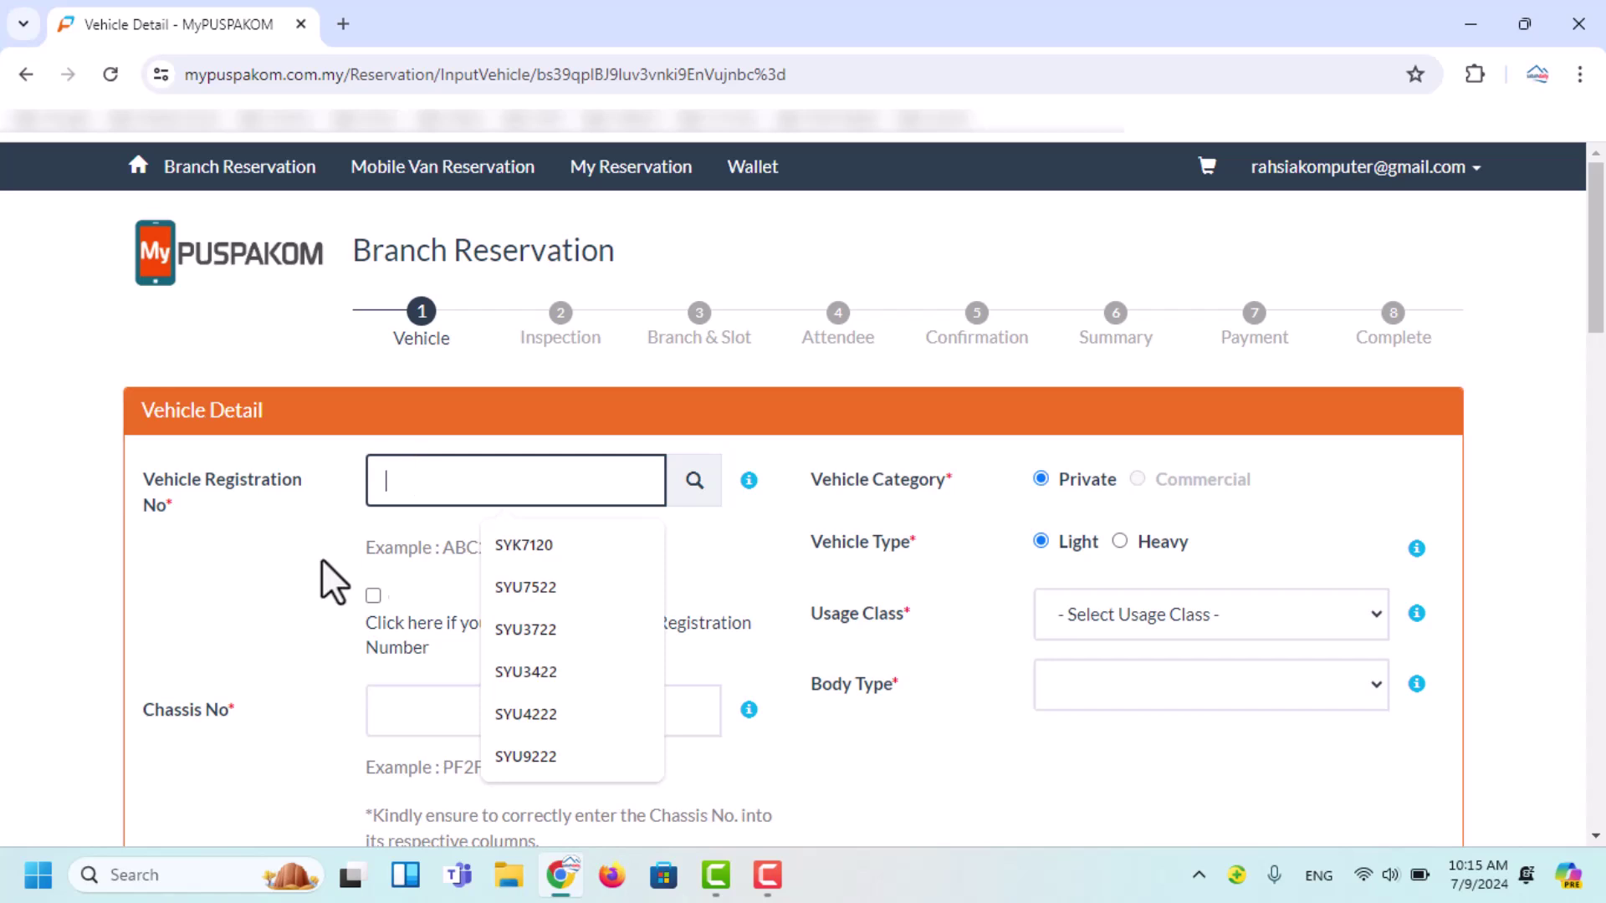
scroll(288, 603, down, 3)
click(302, 585)
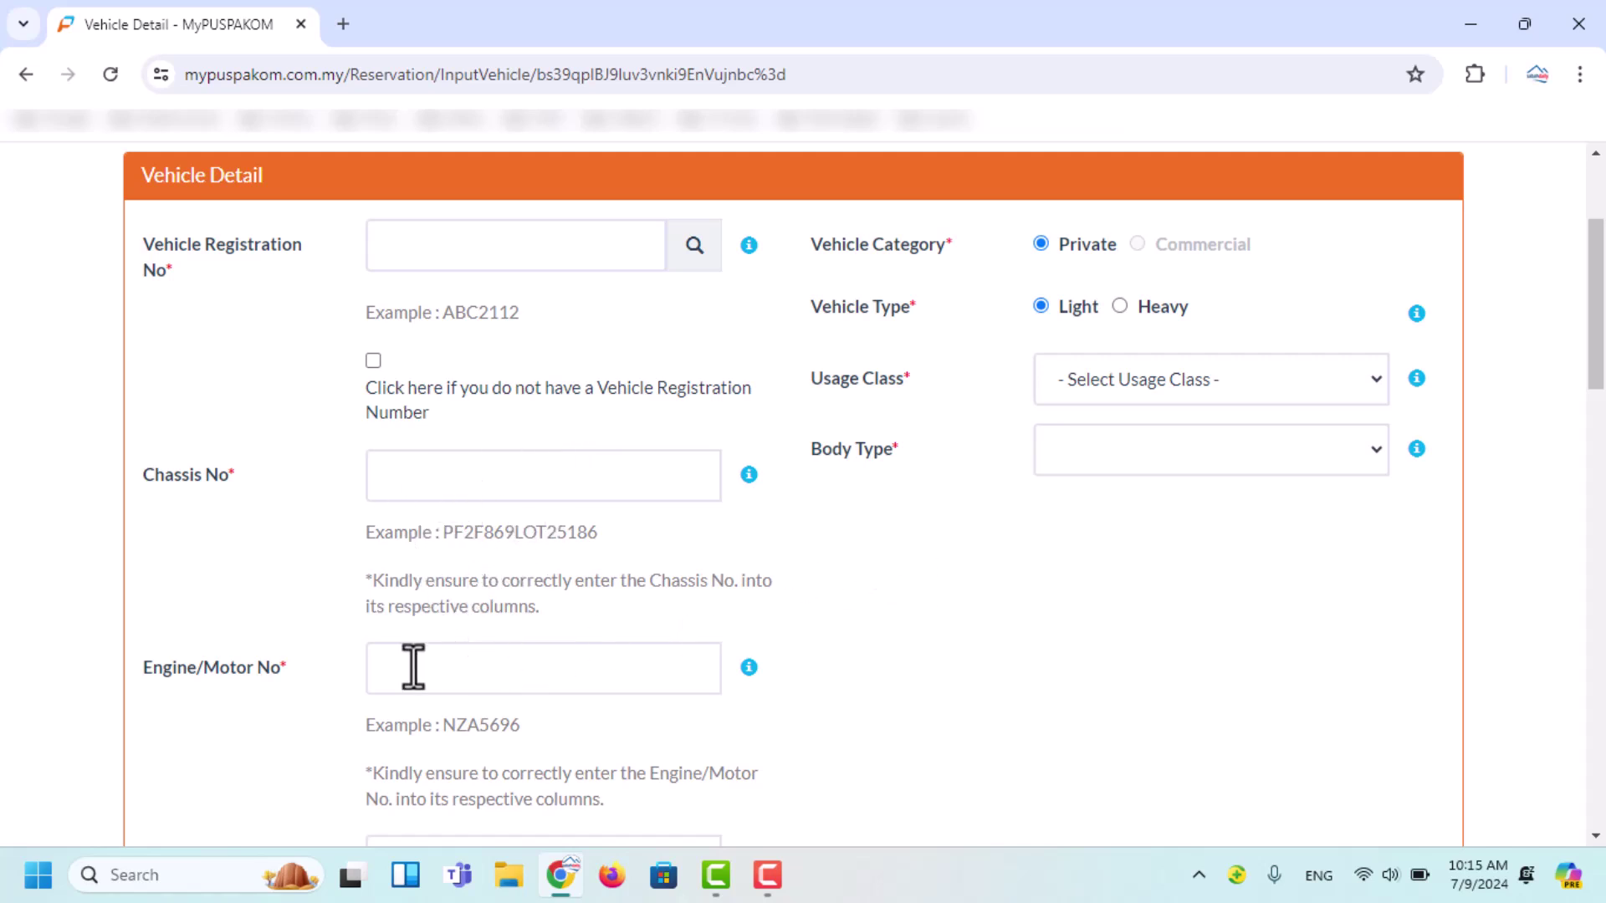
- Review the vehicle detail fields and read the explanation of the Light and Heavy vehicle types
scroll(1056, 575, down, 3)
scroll(1054, 558, down, 3)
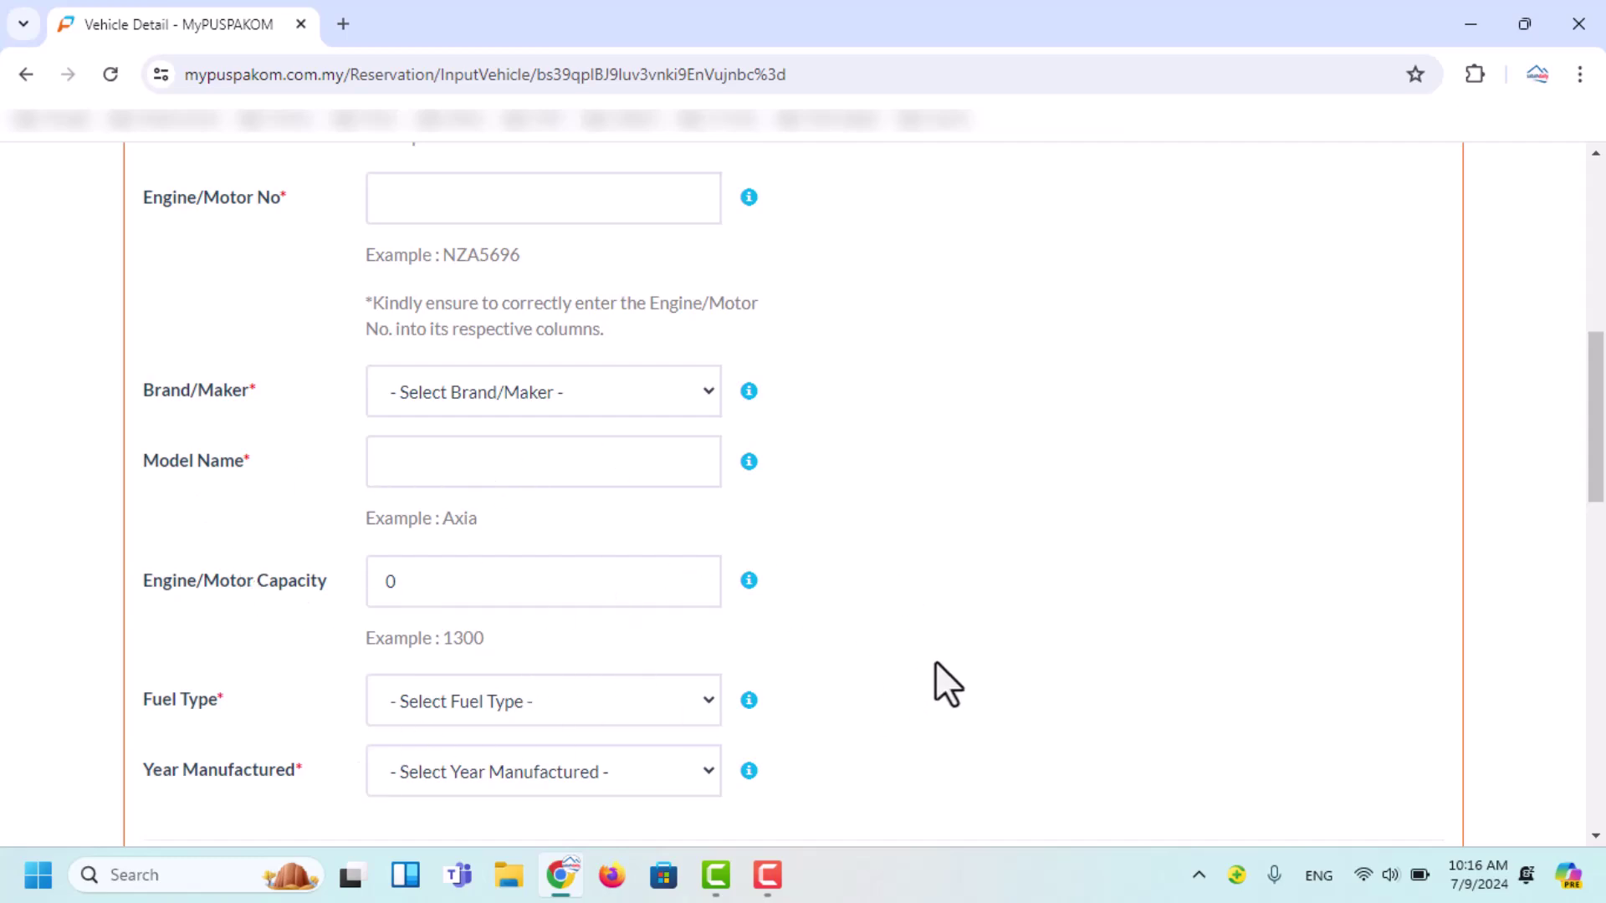
scroll(935, 662, down, 4)
scroll(1225, 566, up, 5)
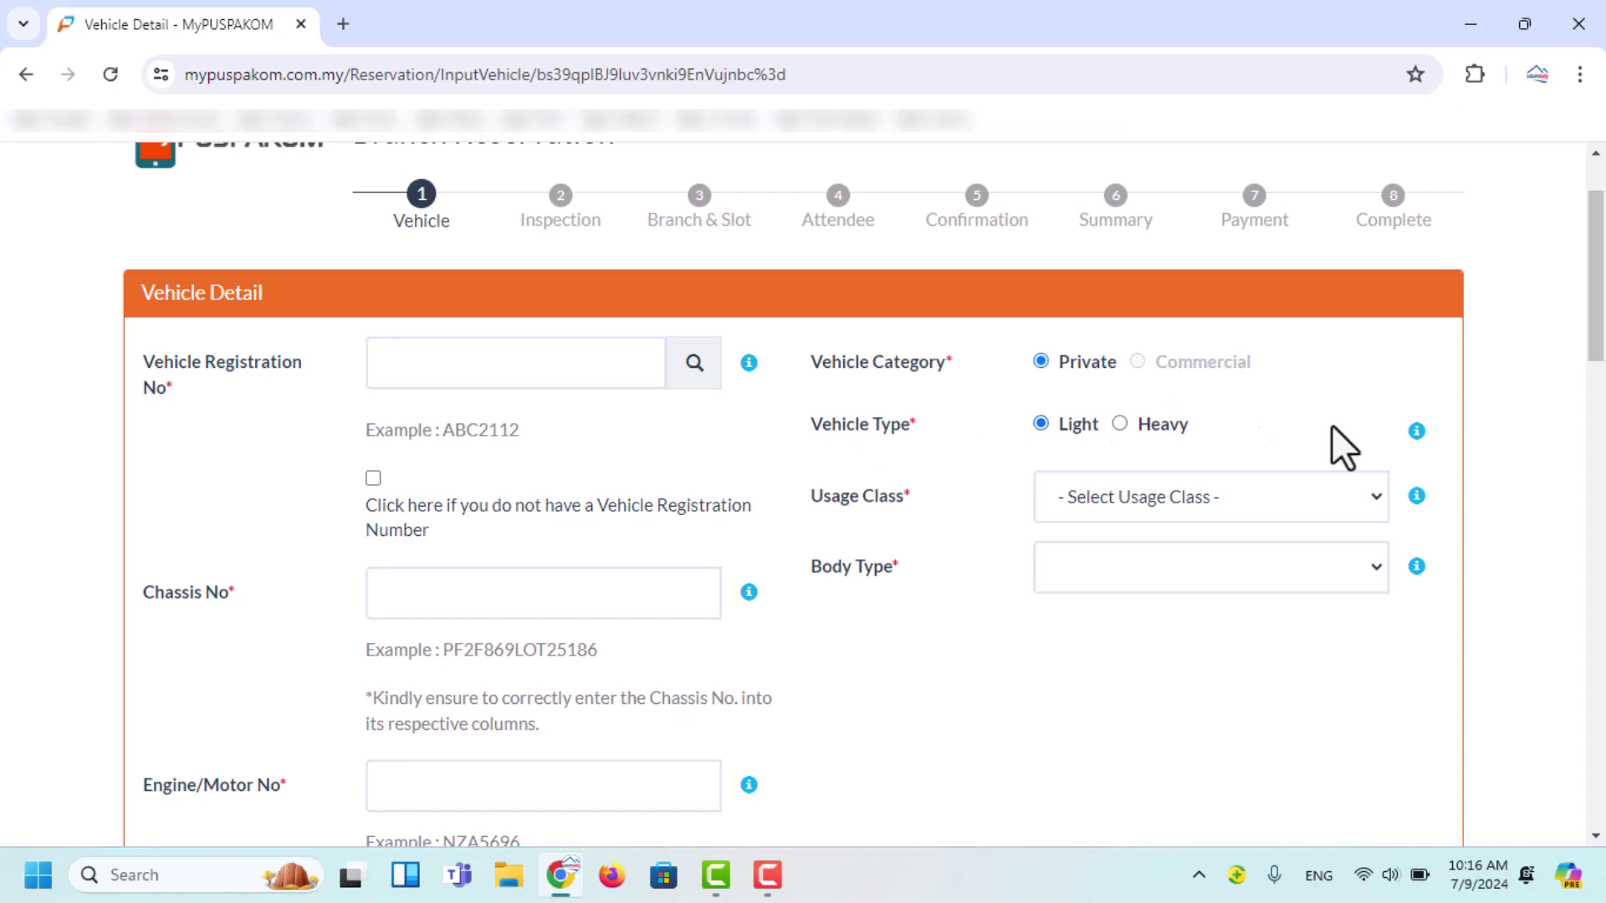
click(1415, 431)
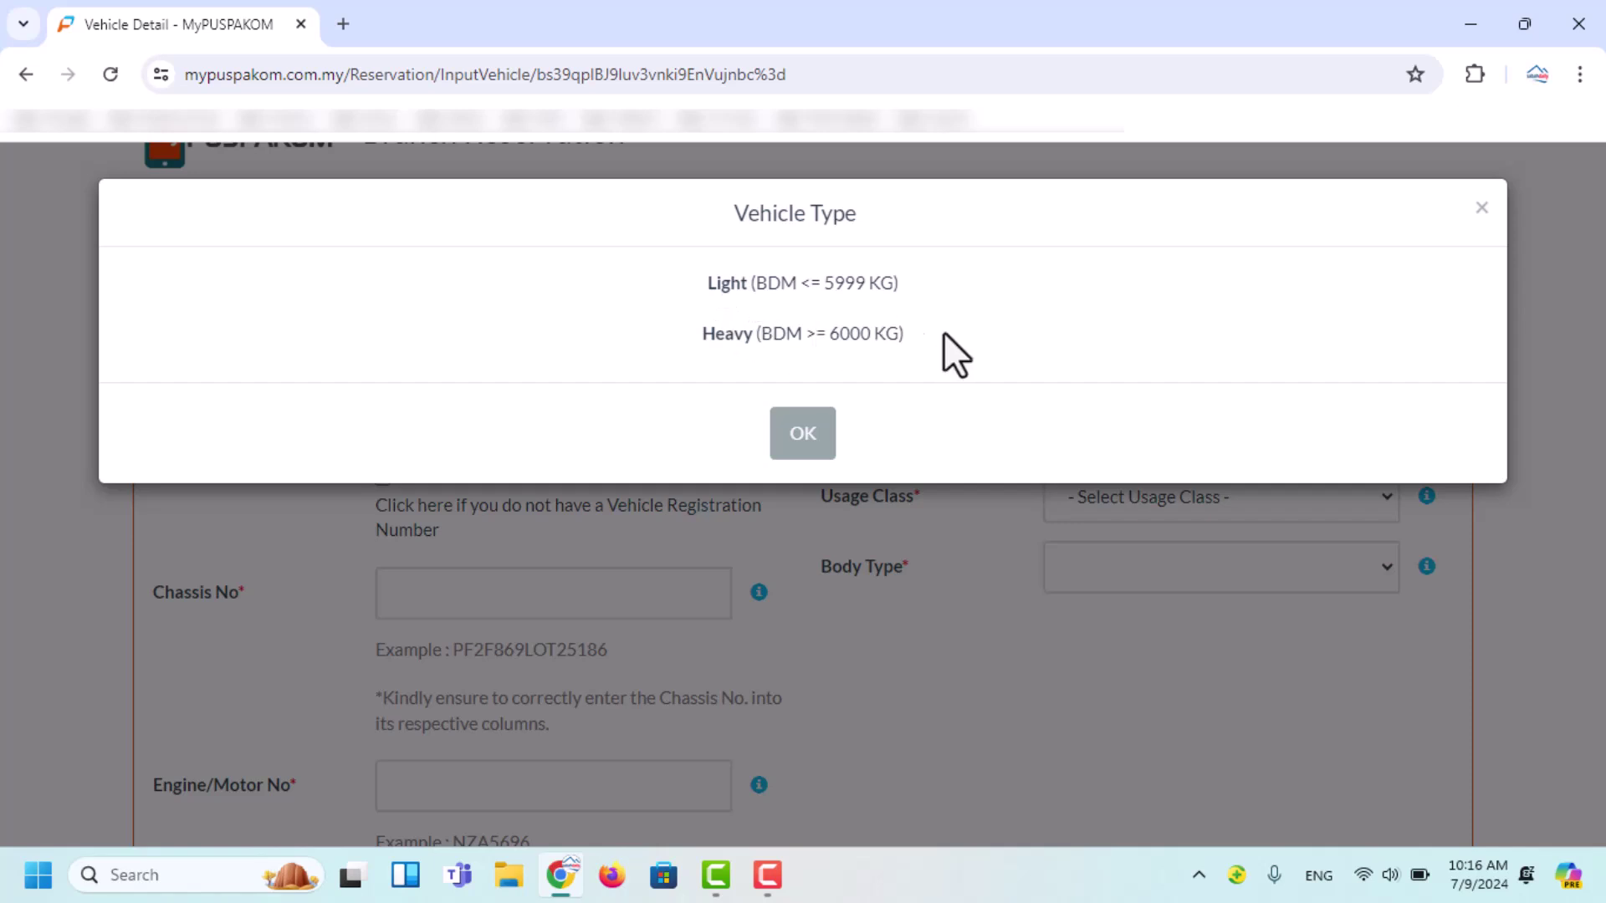
click(1480, 209)
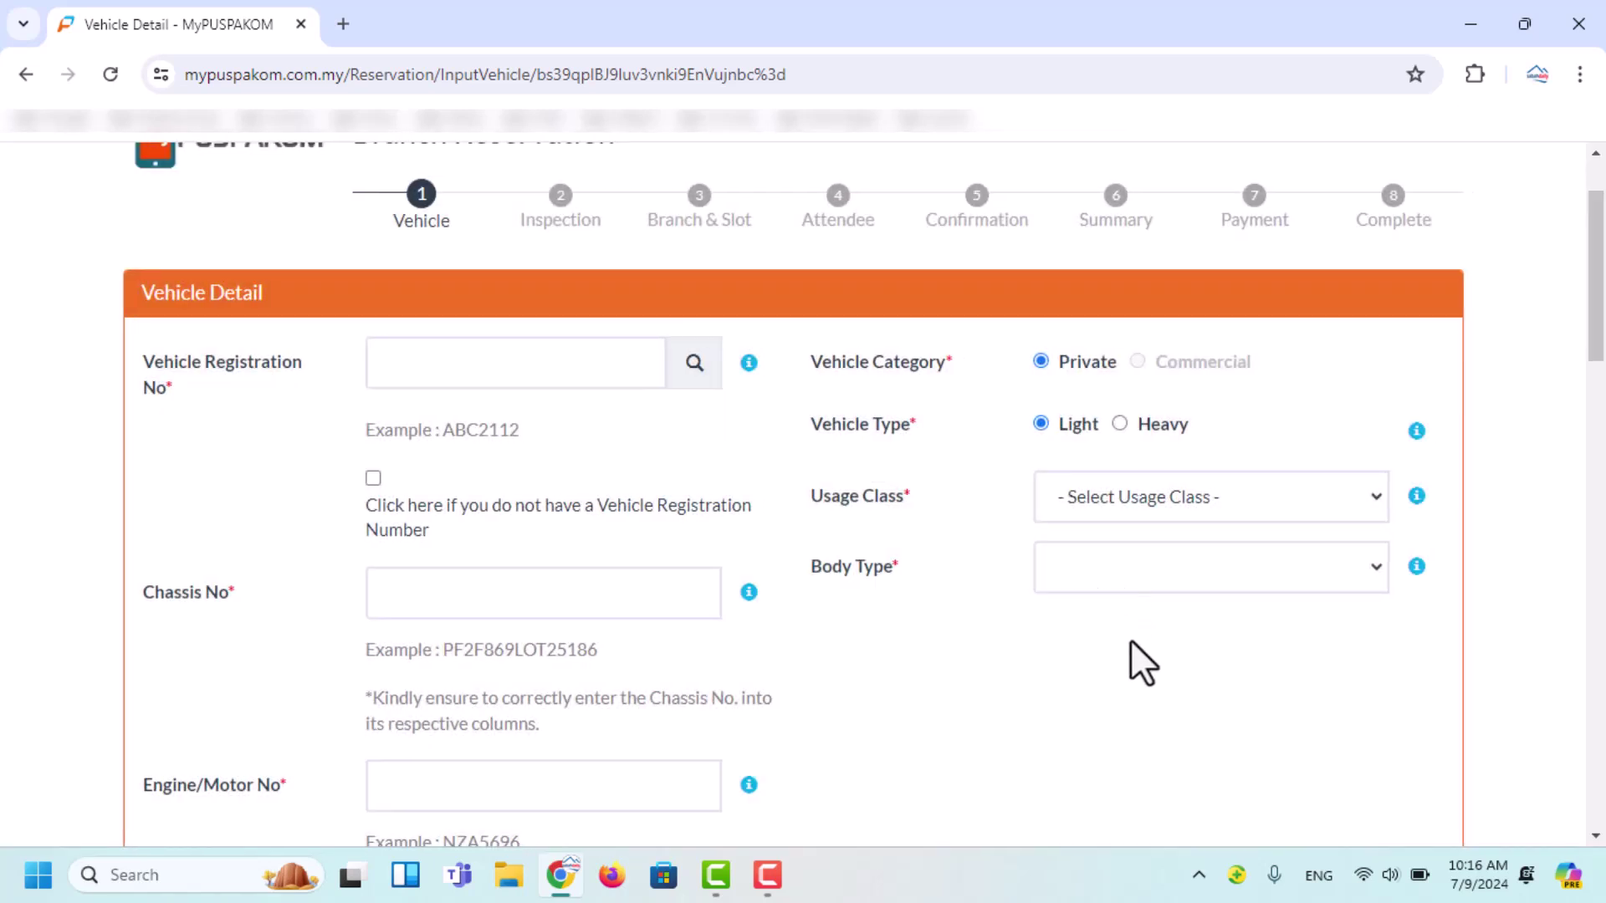
- View the available Usage Class options for a private light vehicle without choosing one
scroll(1154, 594, down, 2)
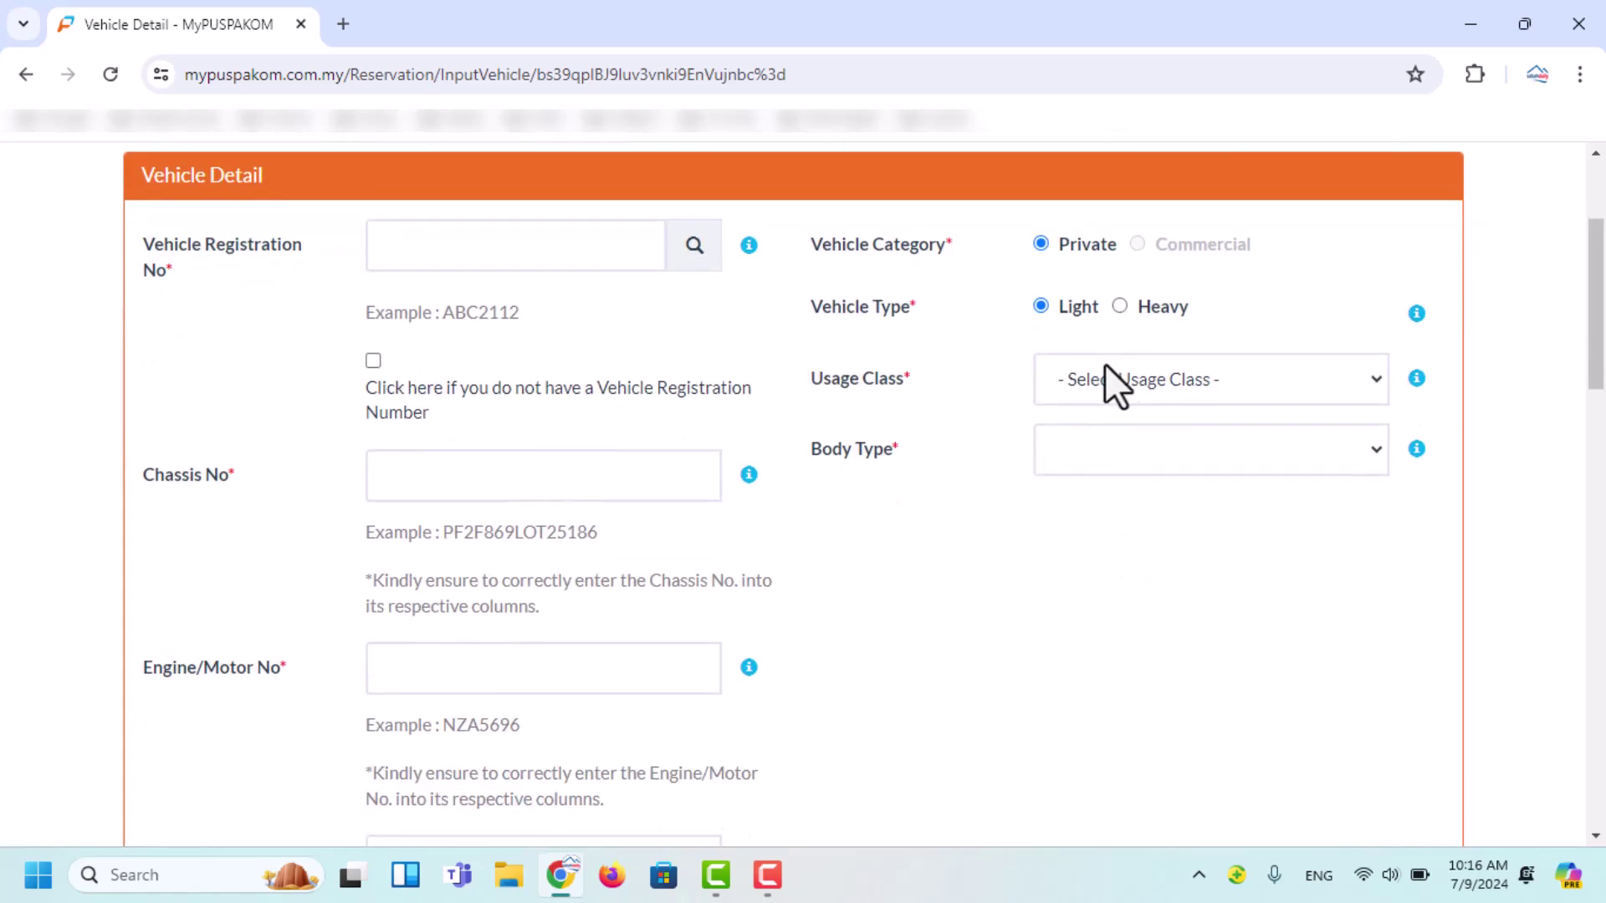
click(1370, 379)
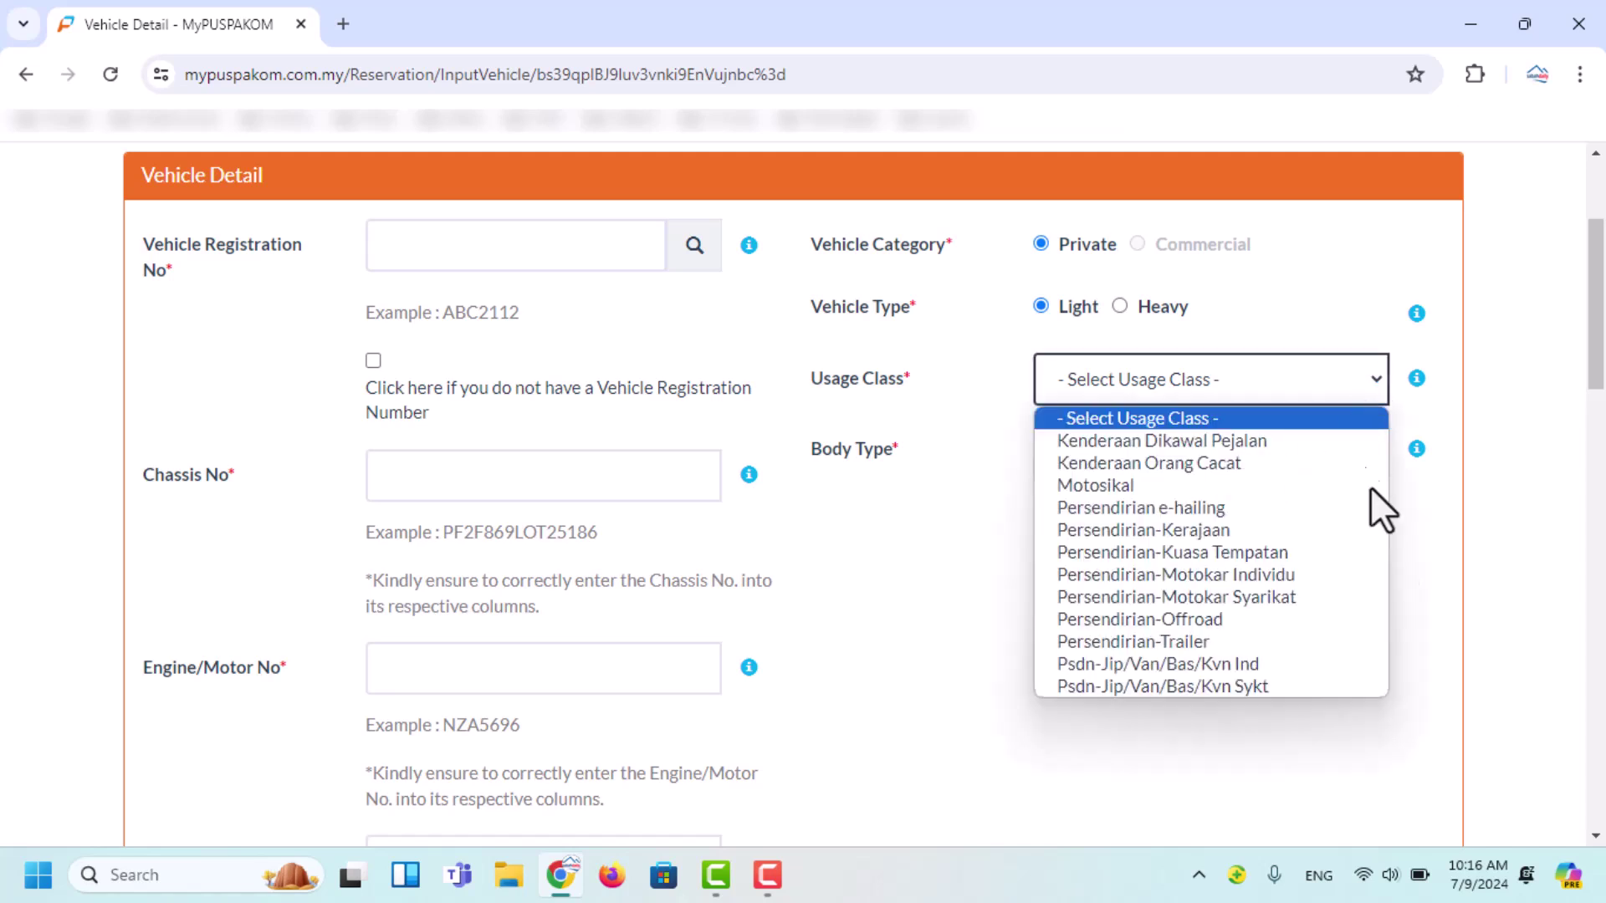
click(936, 569)
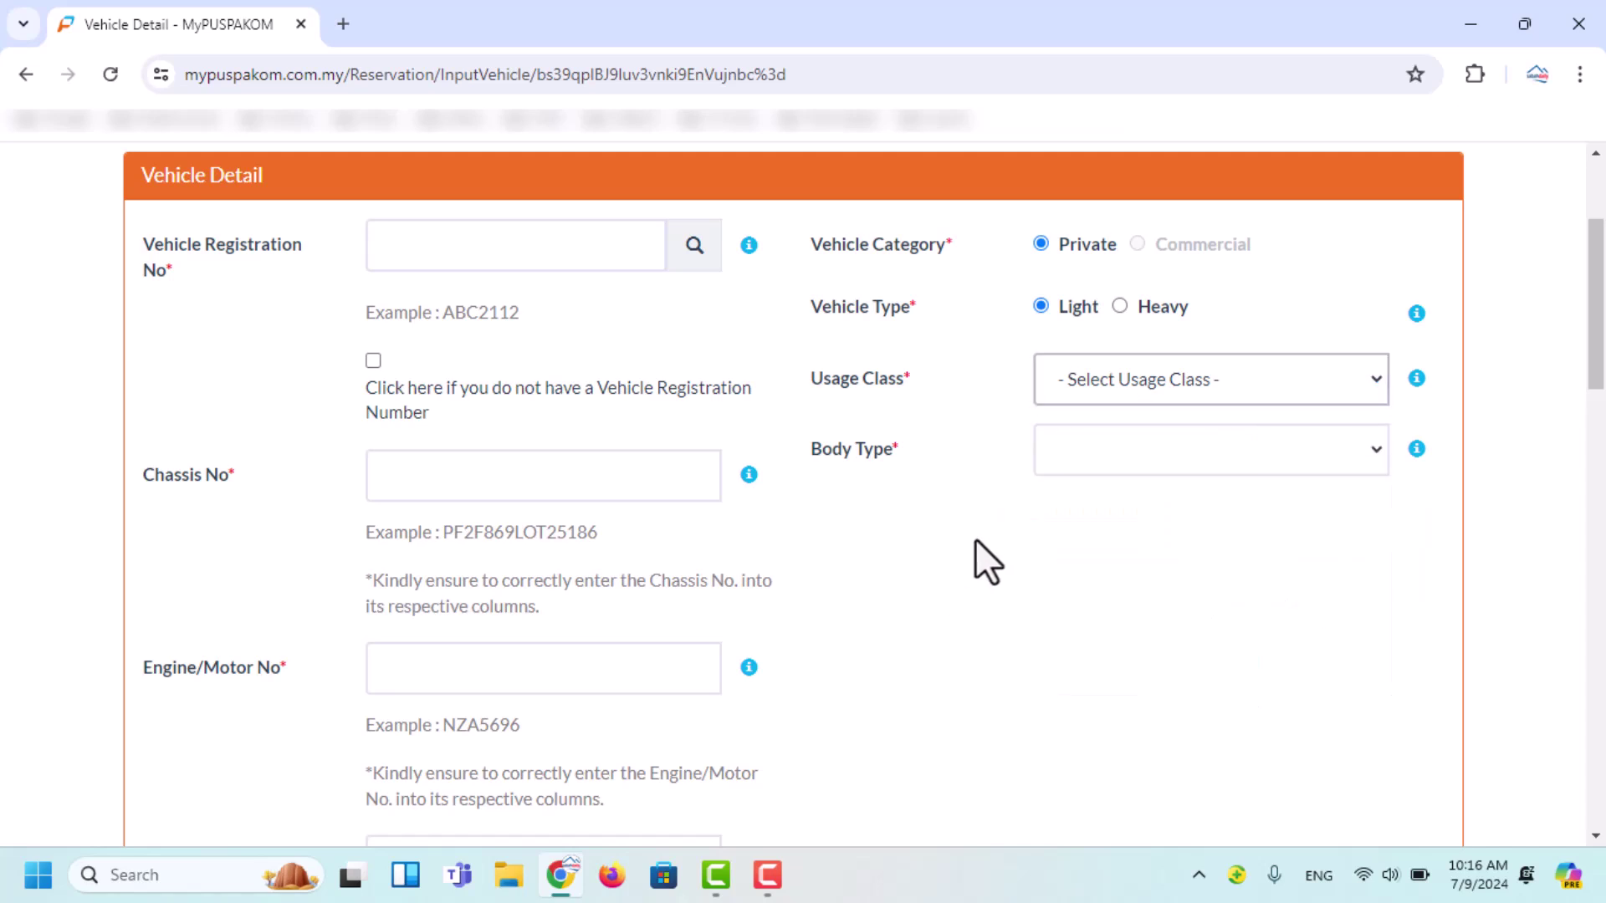
- Examine the Vehicle's Owner fields and the rest of the vehicle detail form down to its end
scroll(1072, 587, down, 1)
scroll(1072, 587, down, 10)
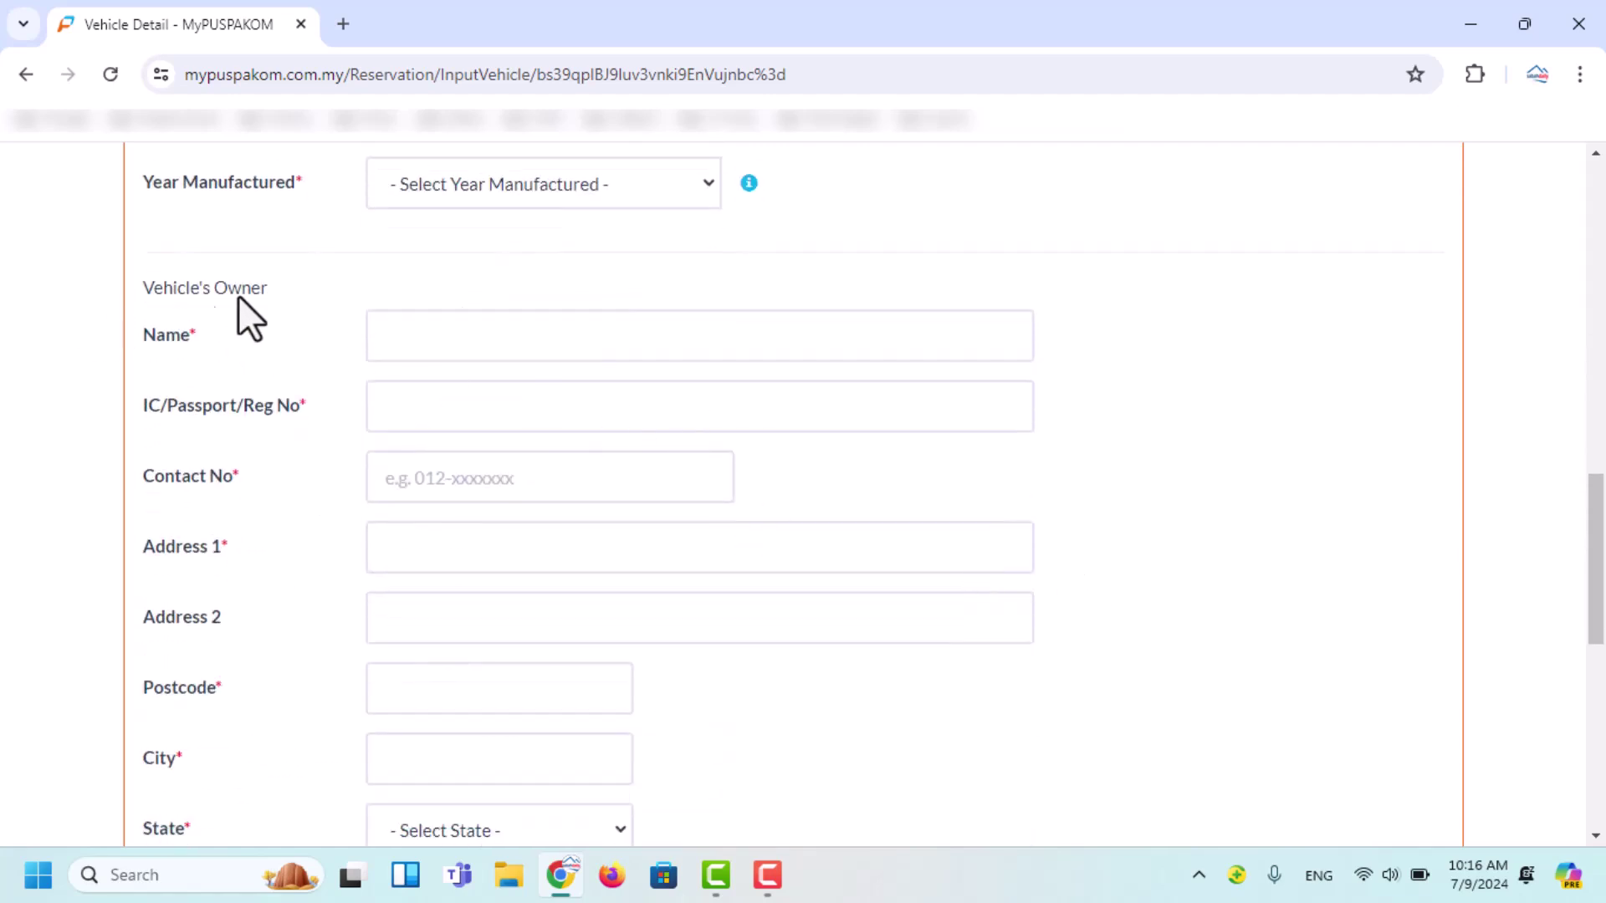
click(396, 339)
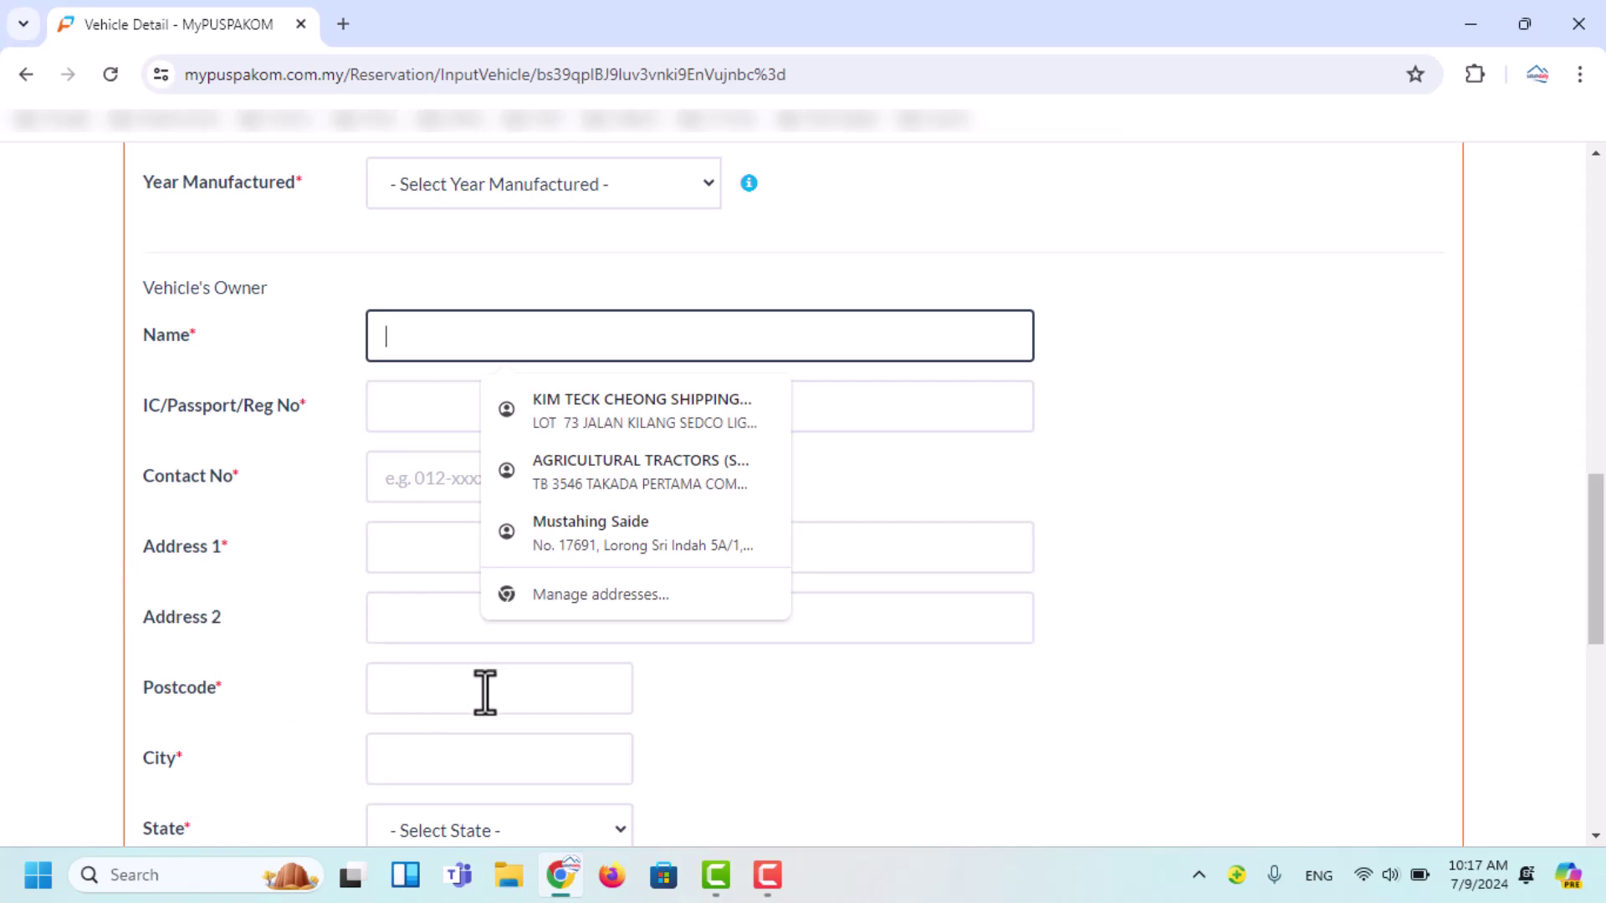
scroll(493, 691, down, 1)
scroll(493, 691, down, 2)
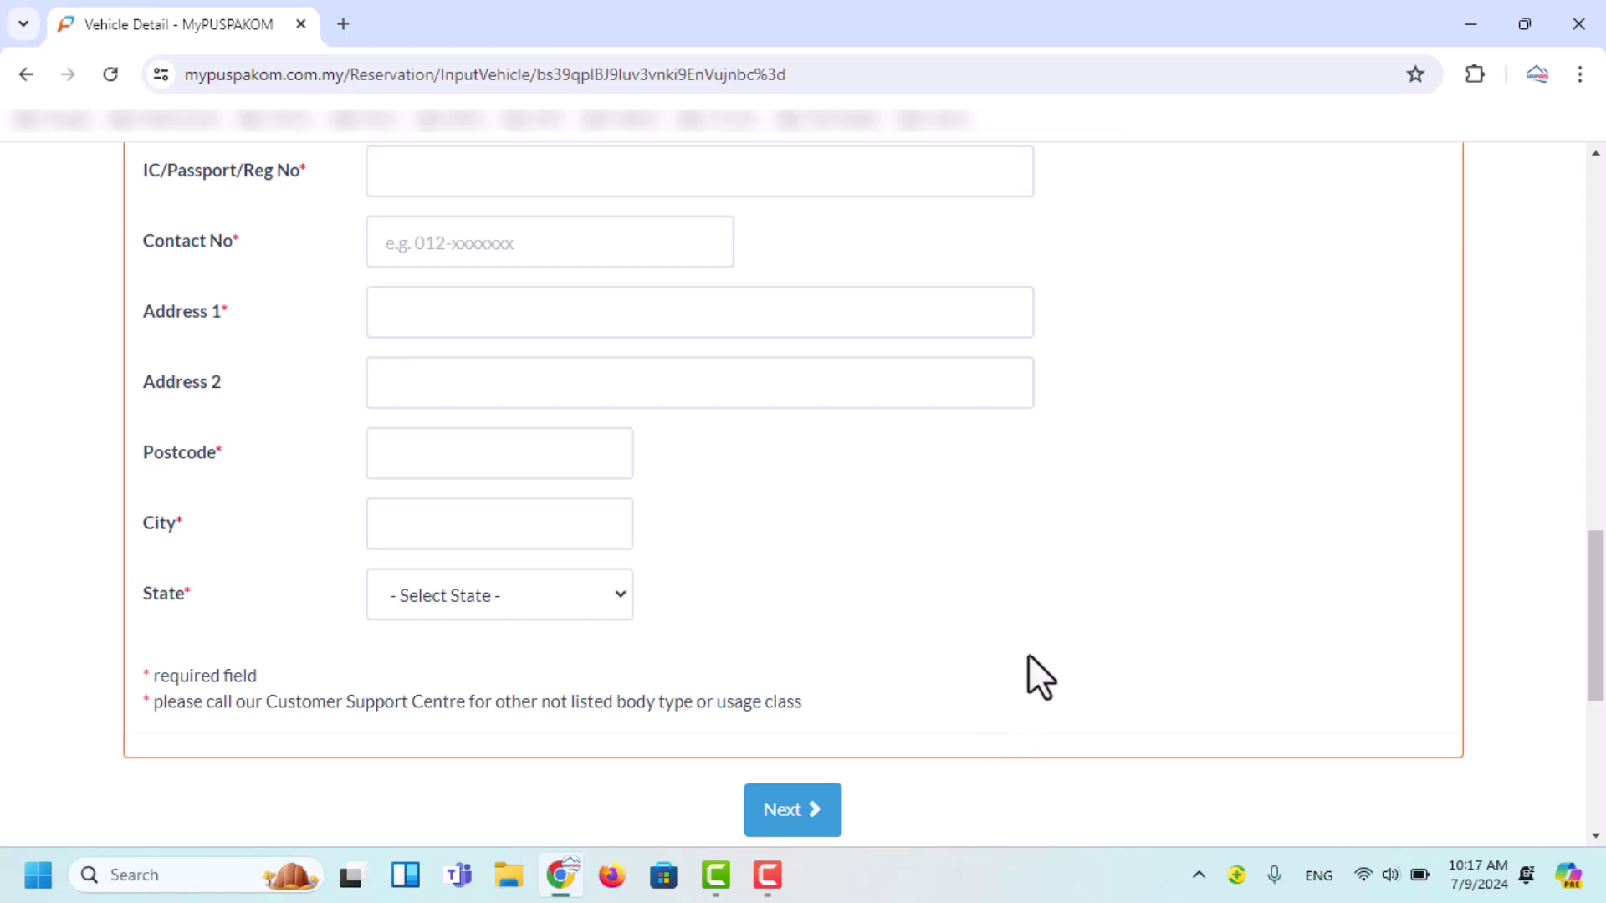
scroll(1027, 644, up, 13)
scroll(1052, 527, up, 2)
scroll(1055, 542, down, 14)
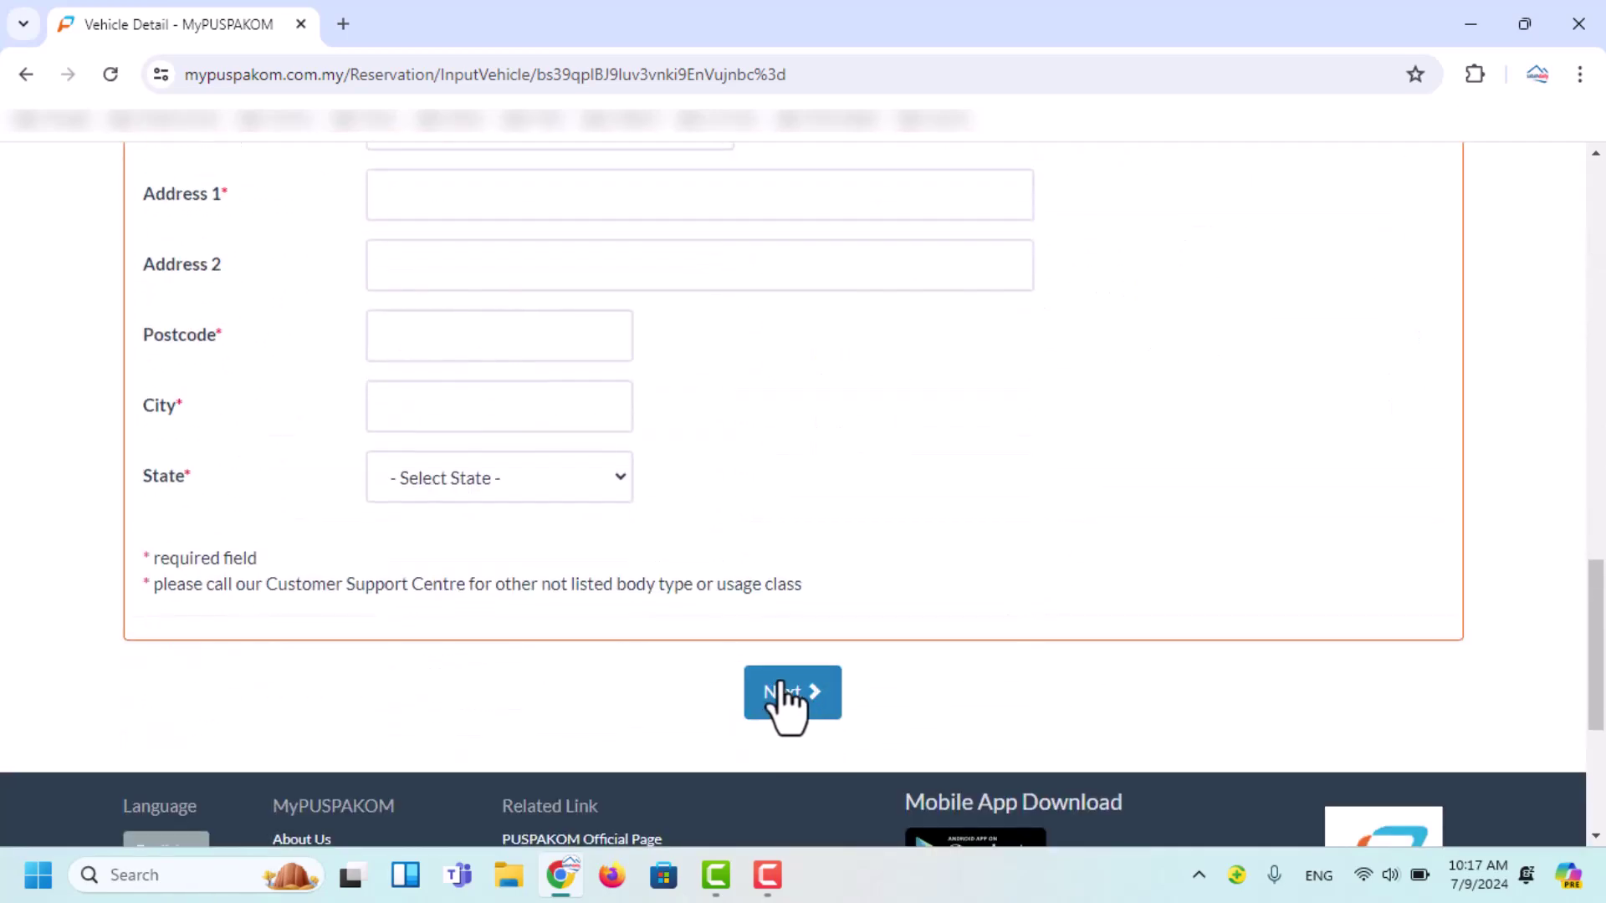
scroll(1064, 594, up, 18)
scroll(1066, 586, down, 4)
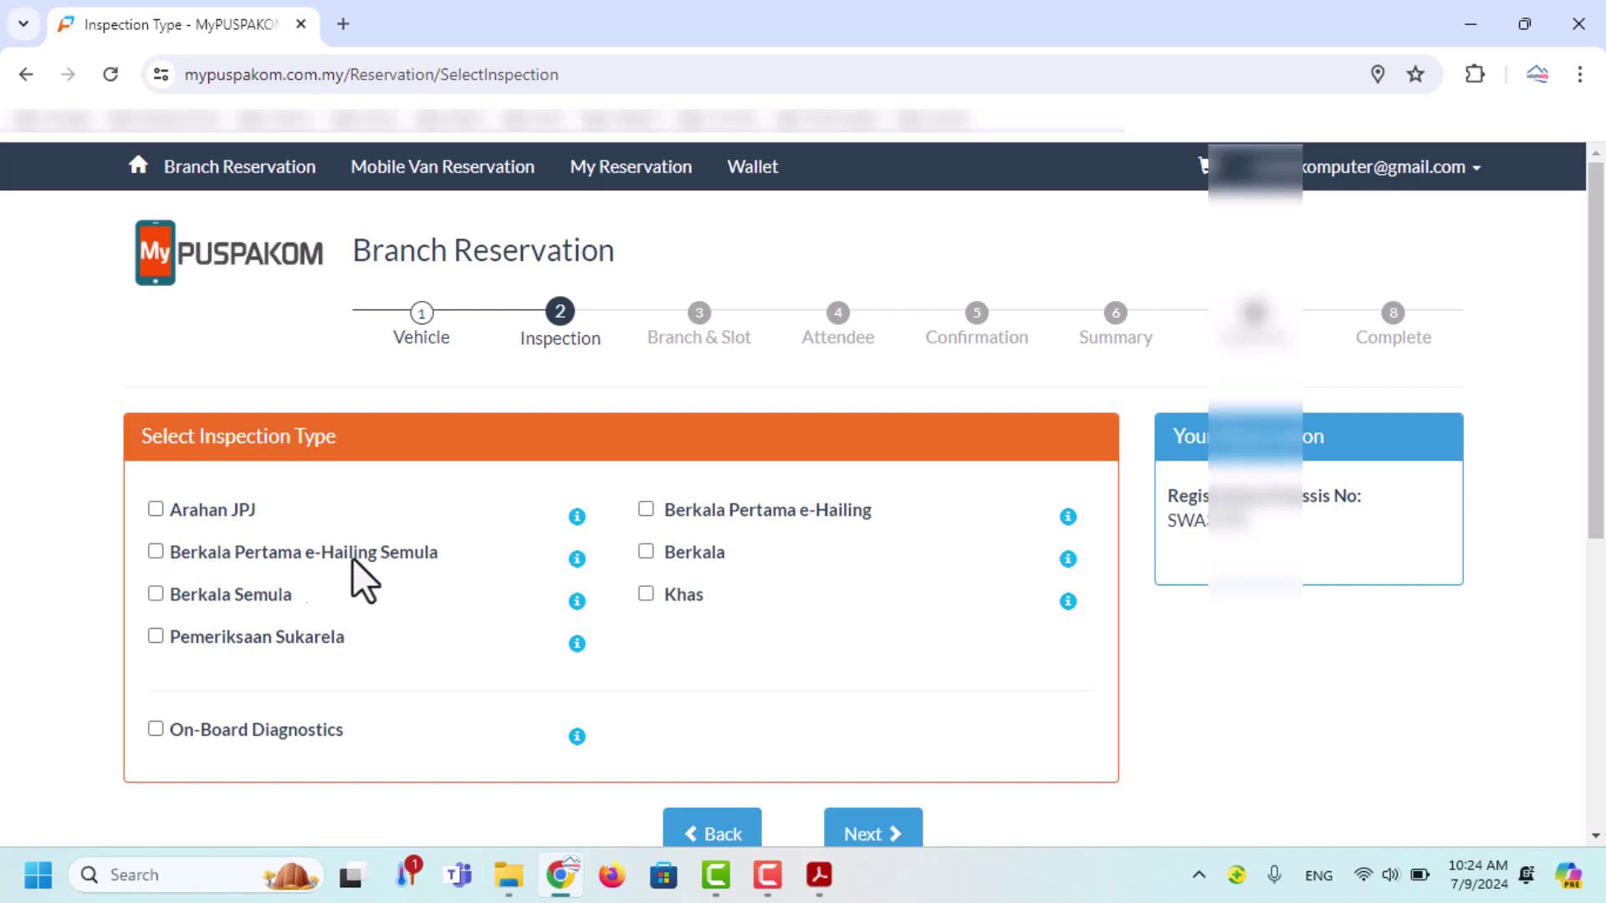
- Try the Berkala Pertama e-Hailing Semula inspection type, and clear it to consider the Khas type instead
click(155, 550)
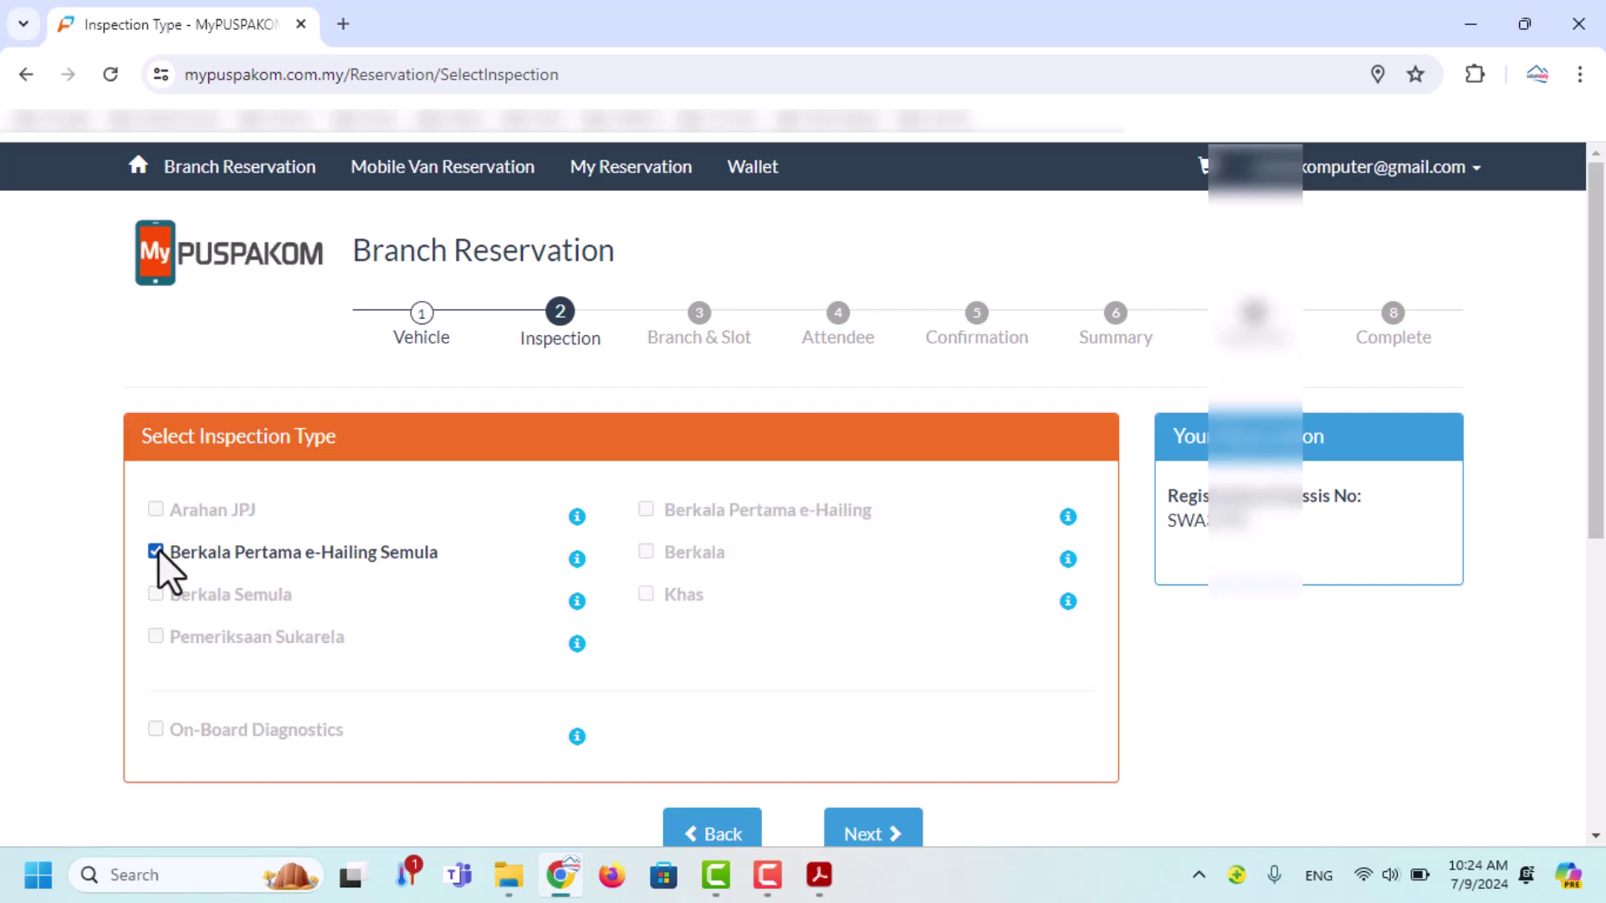
click(158, 548)
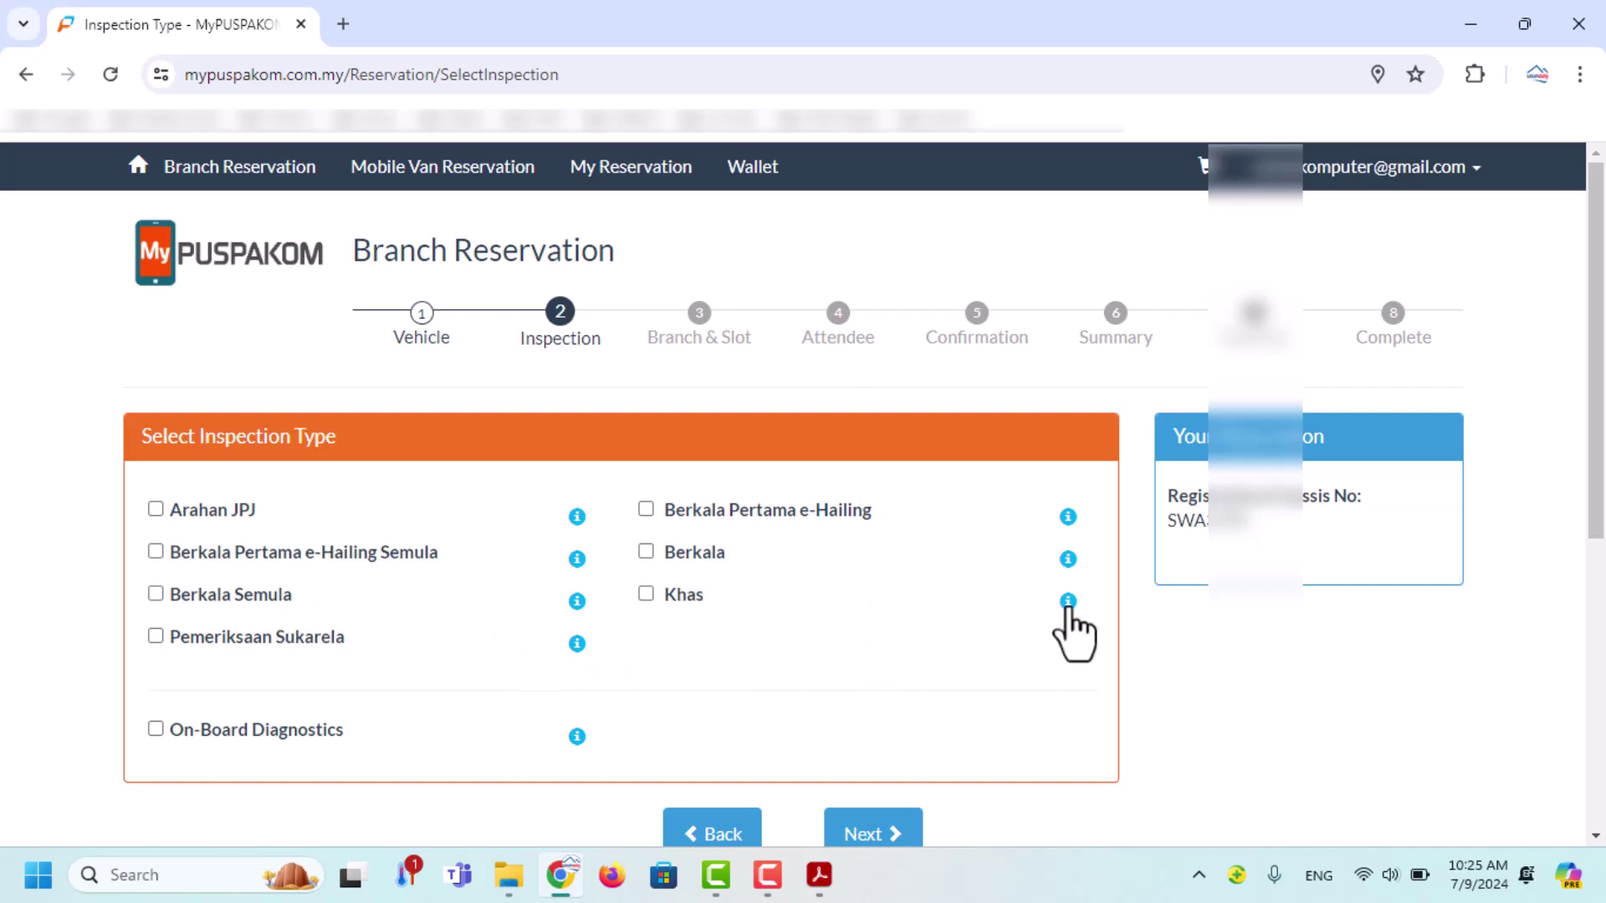
mouse_move(1068, 604)
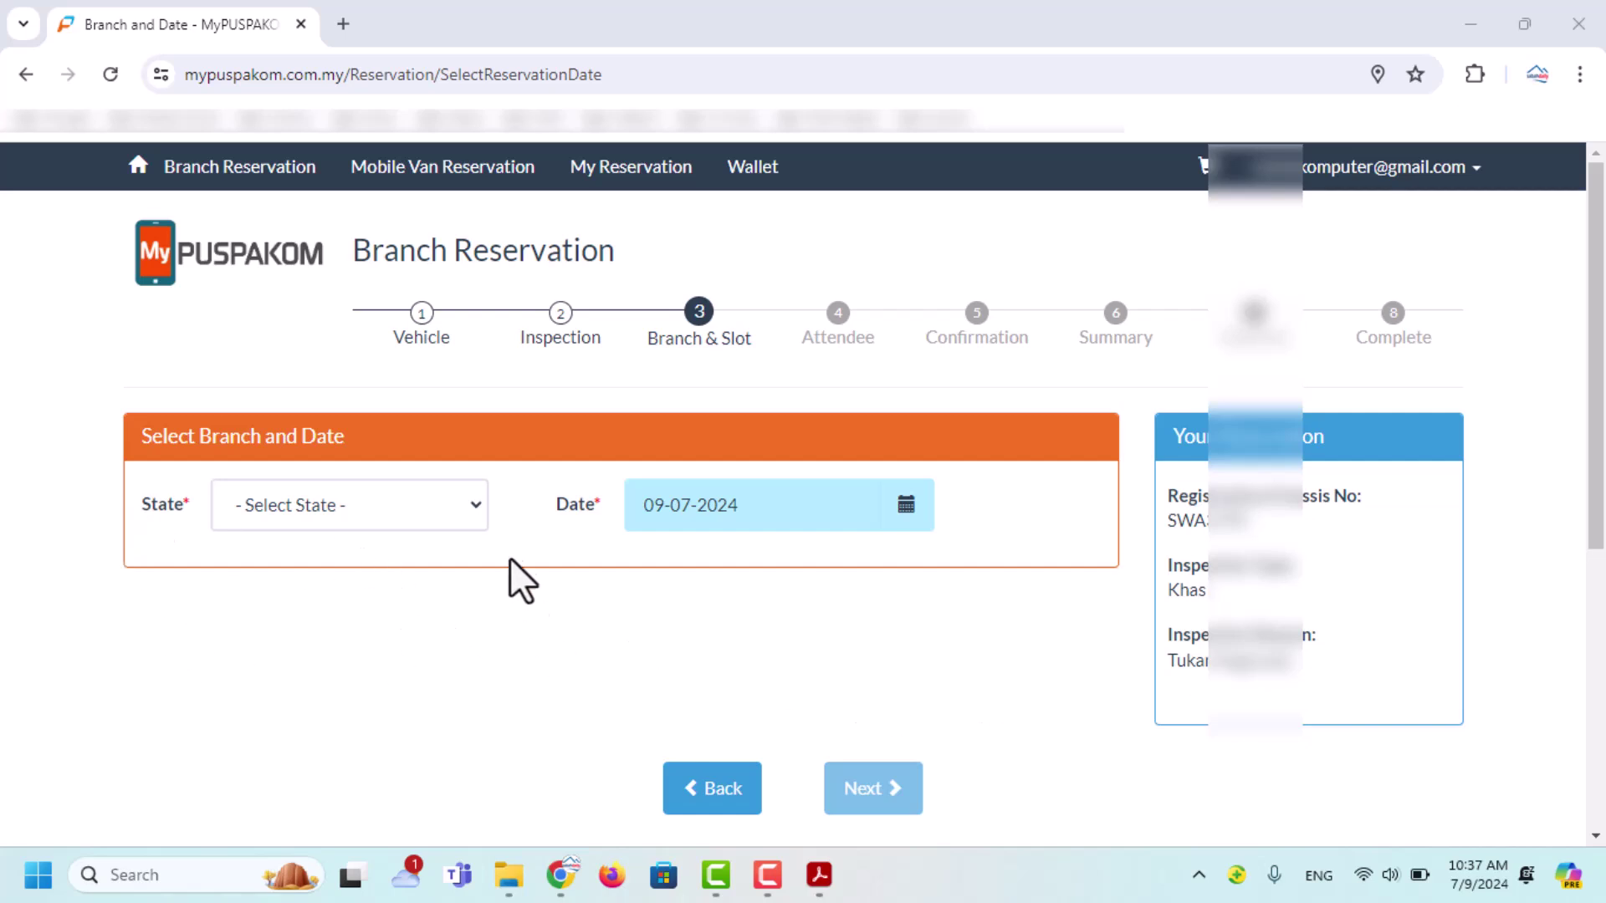
- Set the reservation state to Sabah and review the slot availability of its branches by date
click(470, 507)
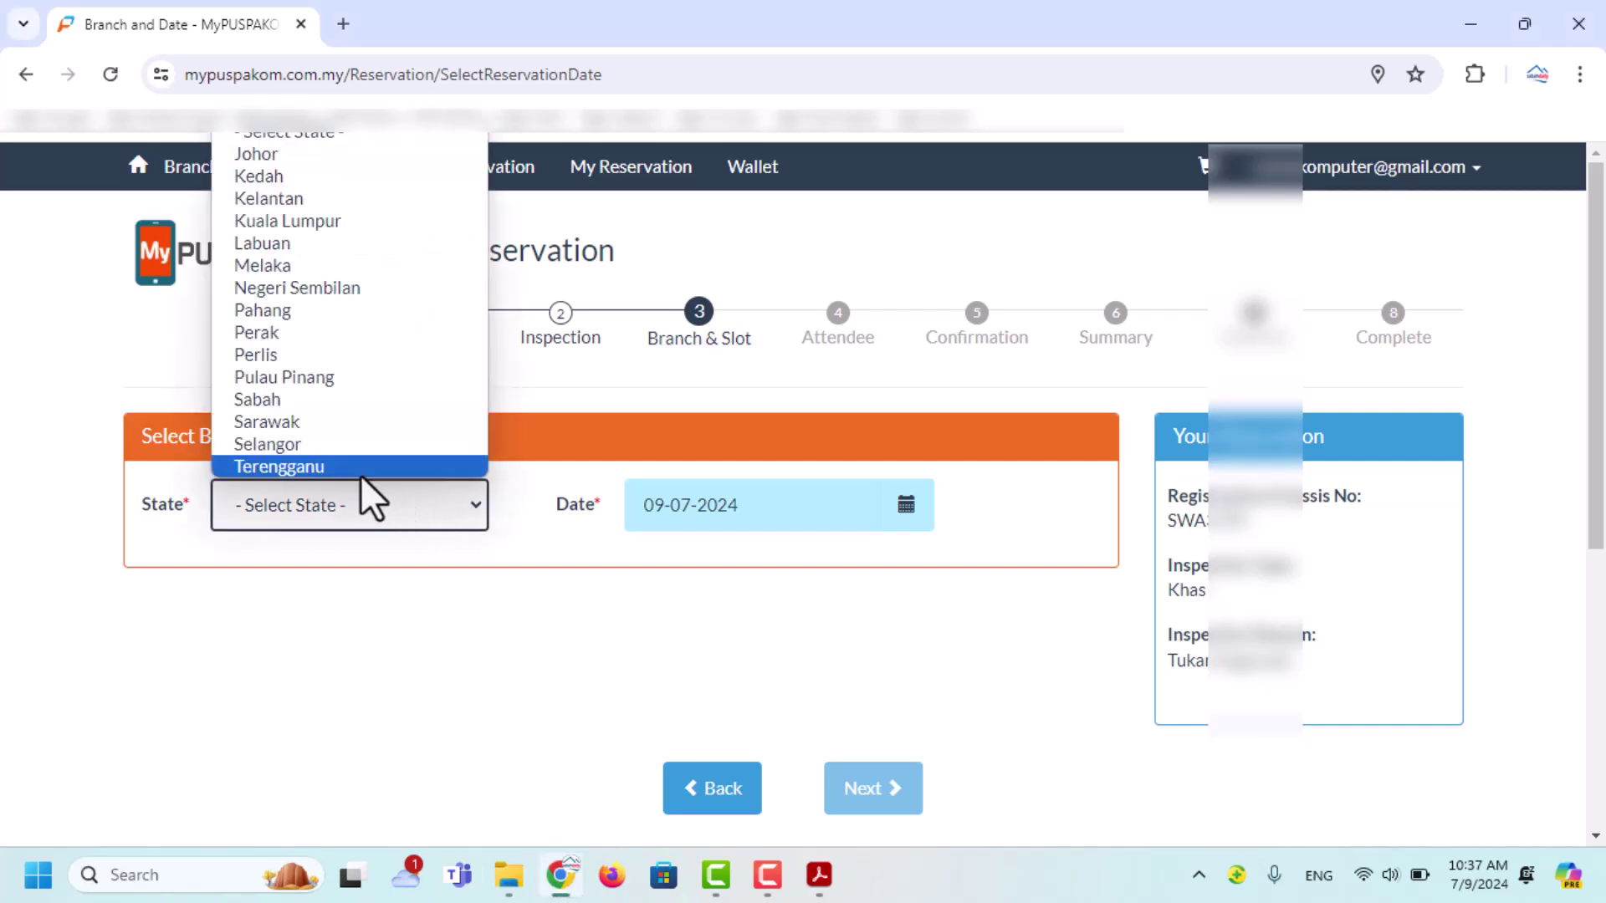
click(277, 398)
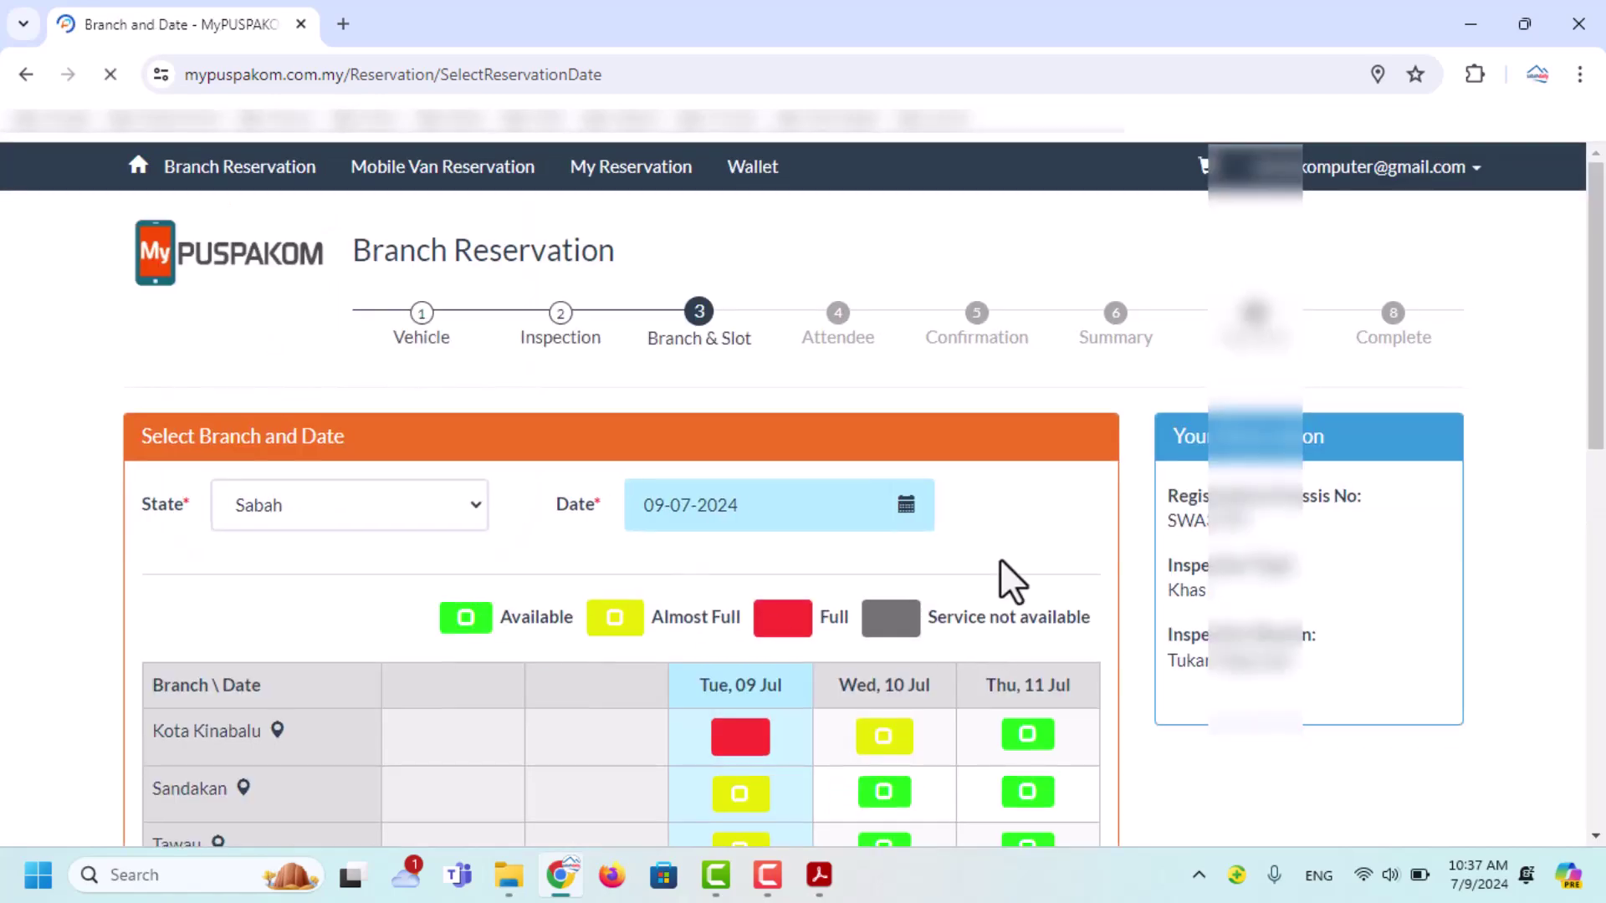
scroll(997, 577, down, 4)
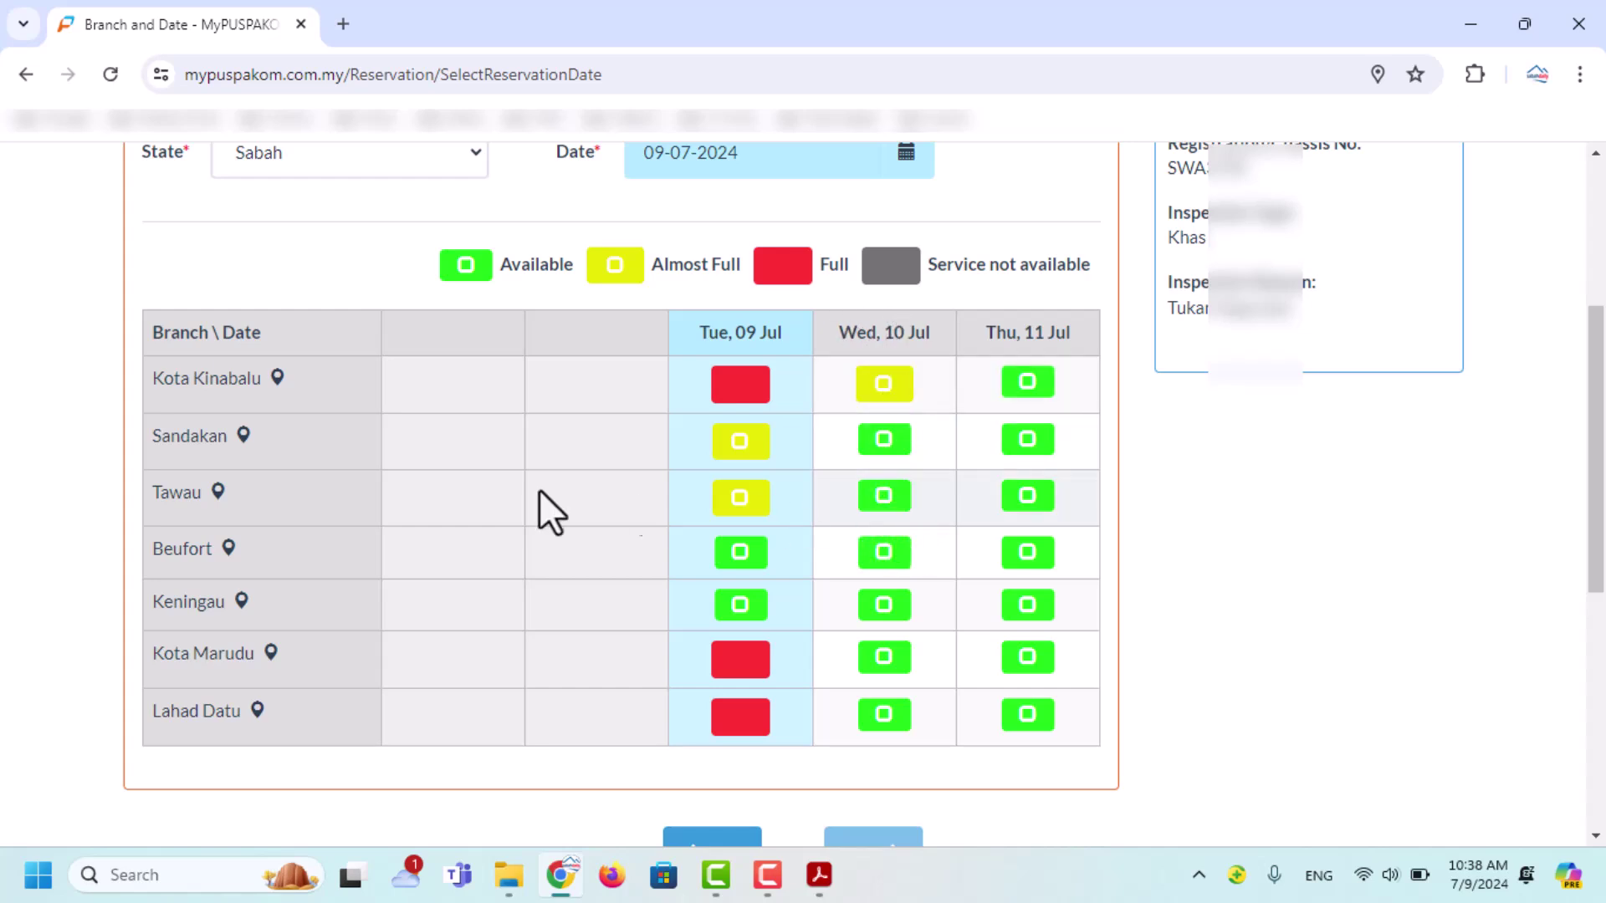
- Select the Tawau branch on Wednesday, 10 July, and continue to the time slot selection
click(880, 497)
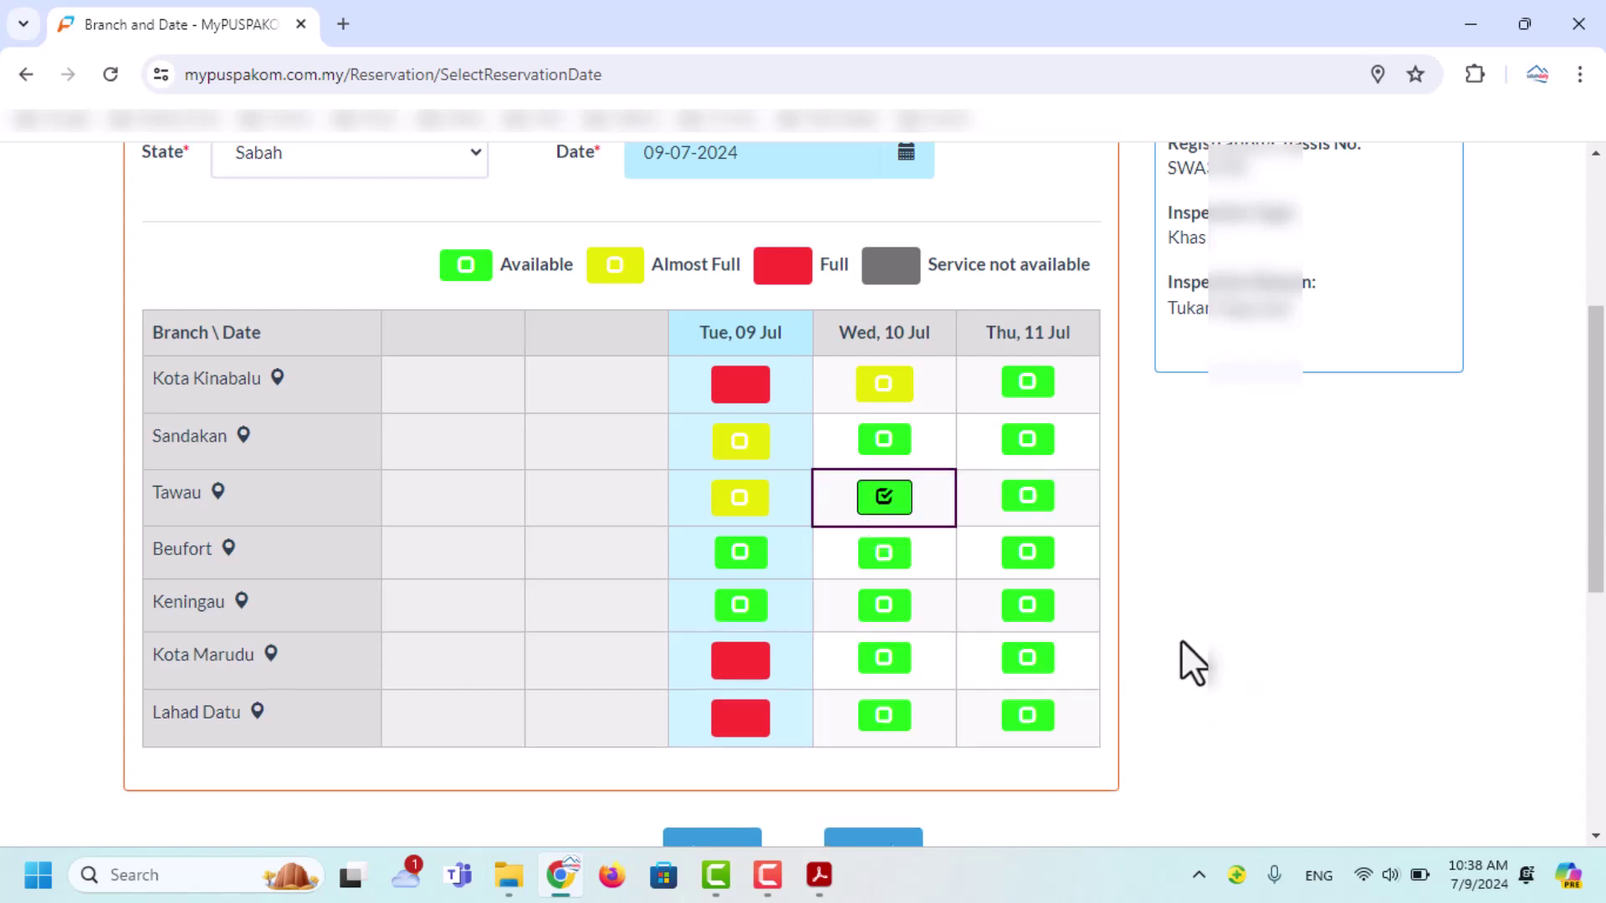
scroll(1178, 639, down, 3)
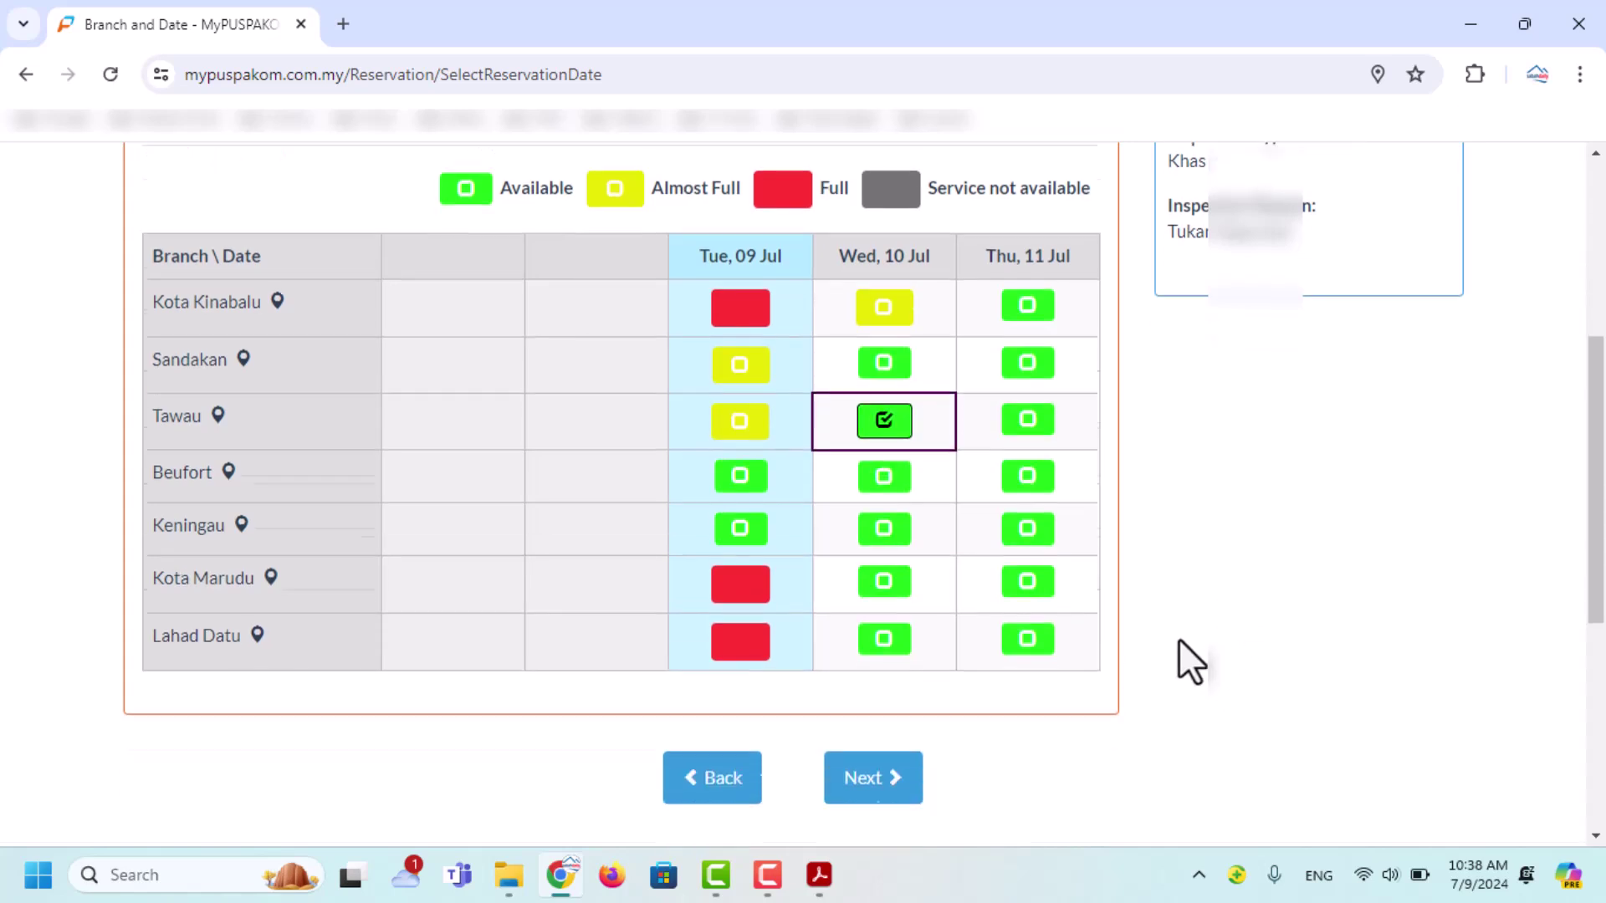
click(870, 620)
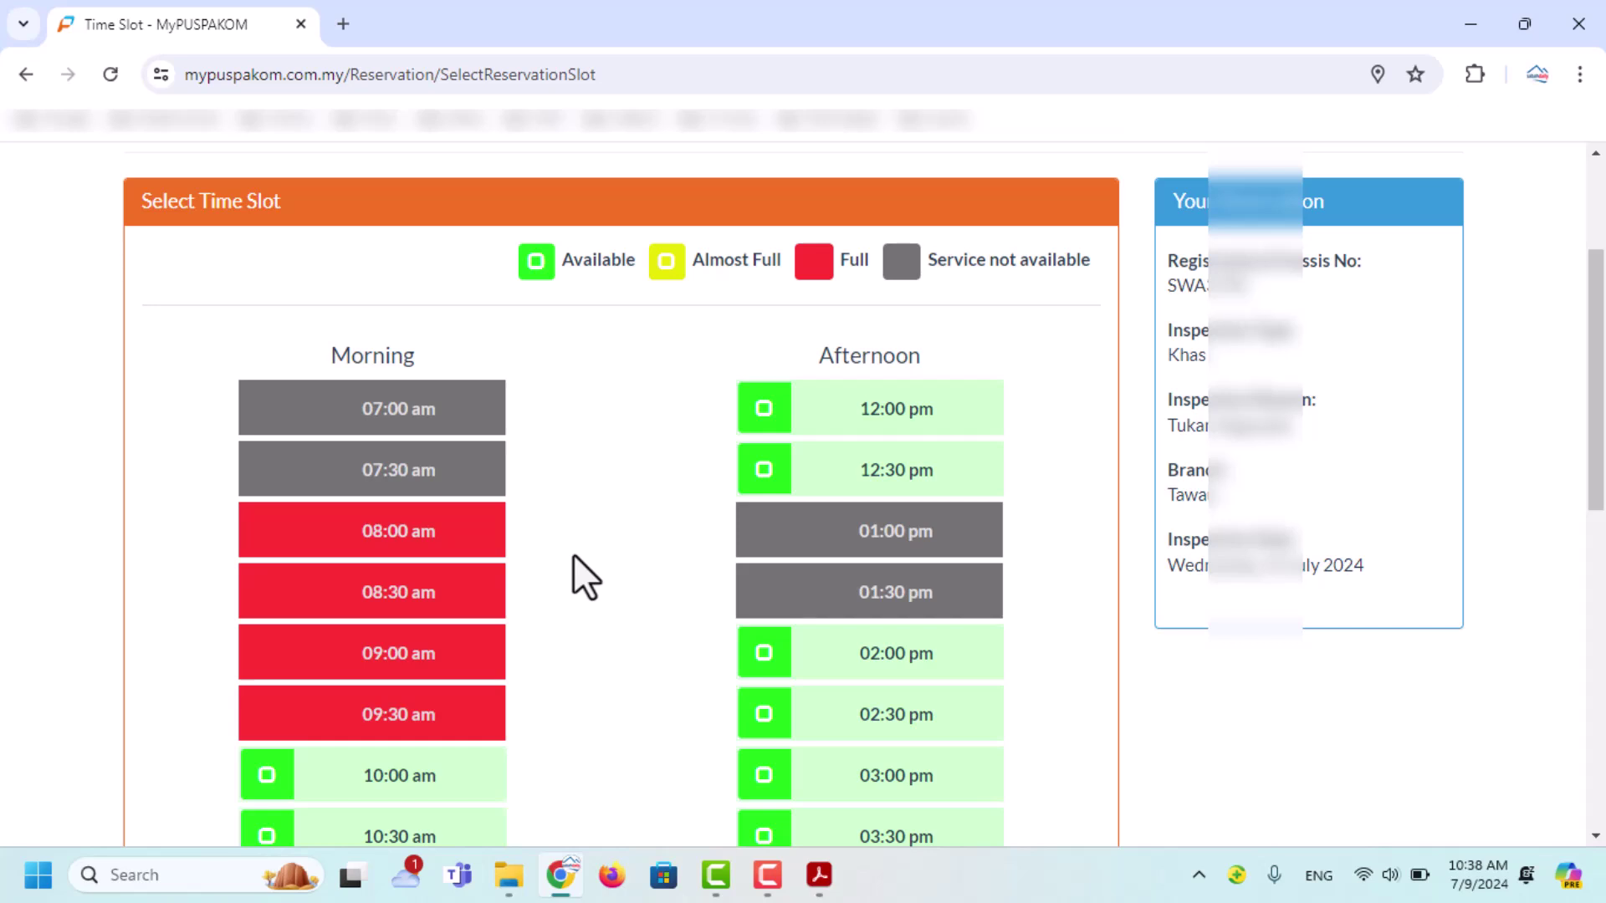
- Review the morning and afternoon time slots, choose 02:30 pm, and continue to the attendee details
scroll(573, 555, down, 1)
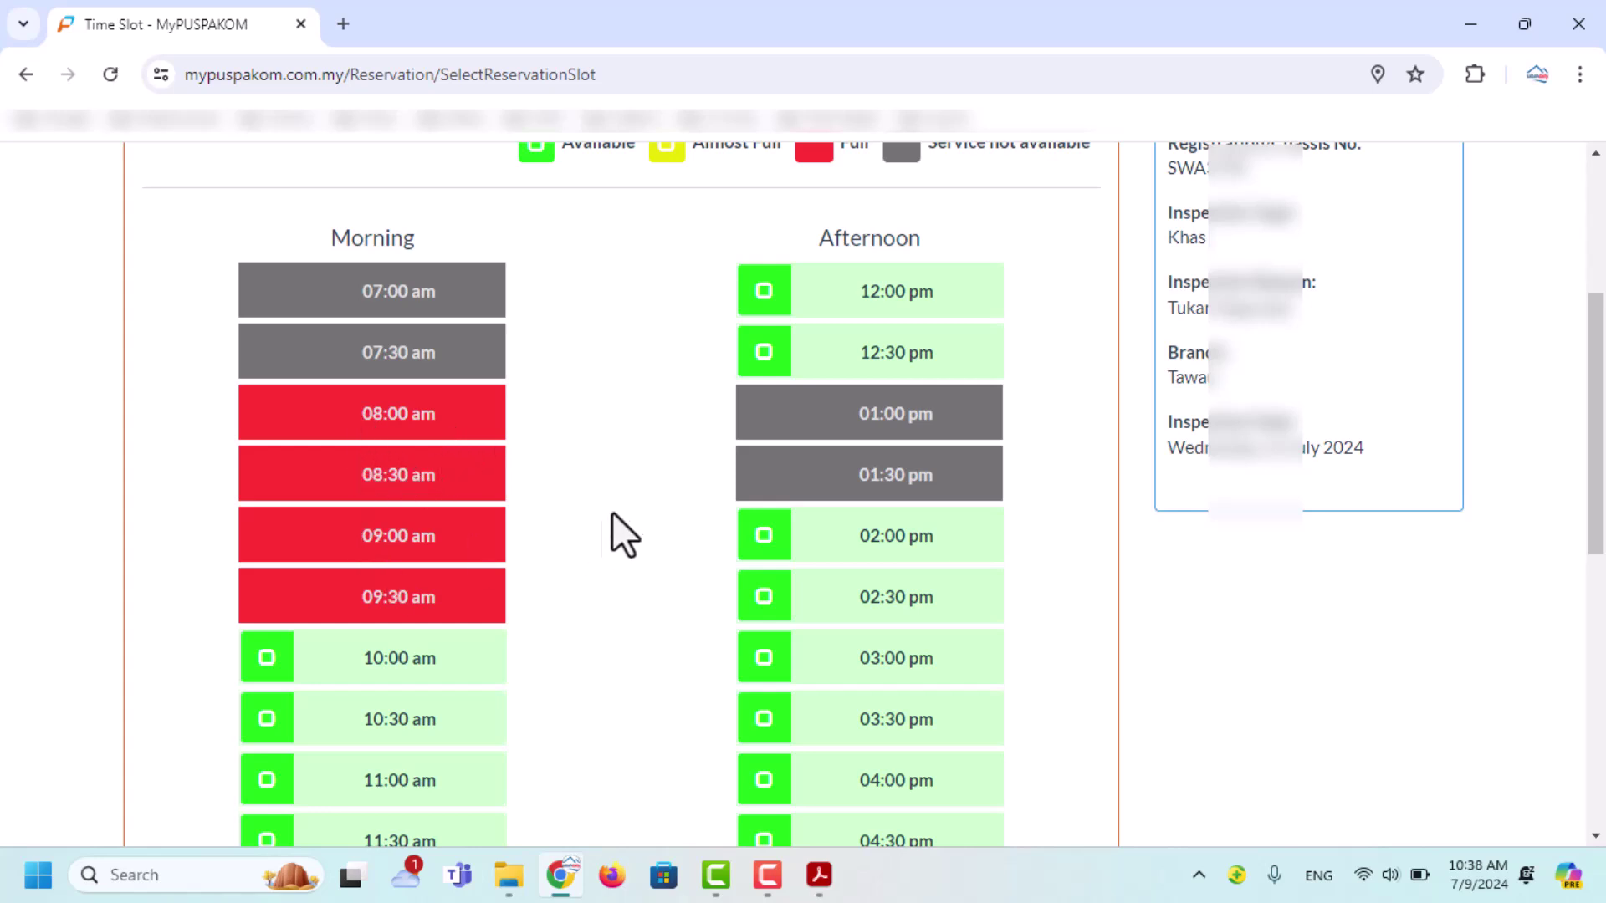
scroll(860, 215, up, 1)
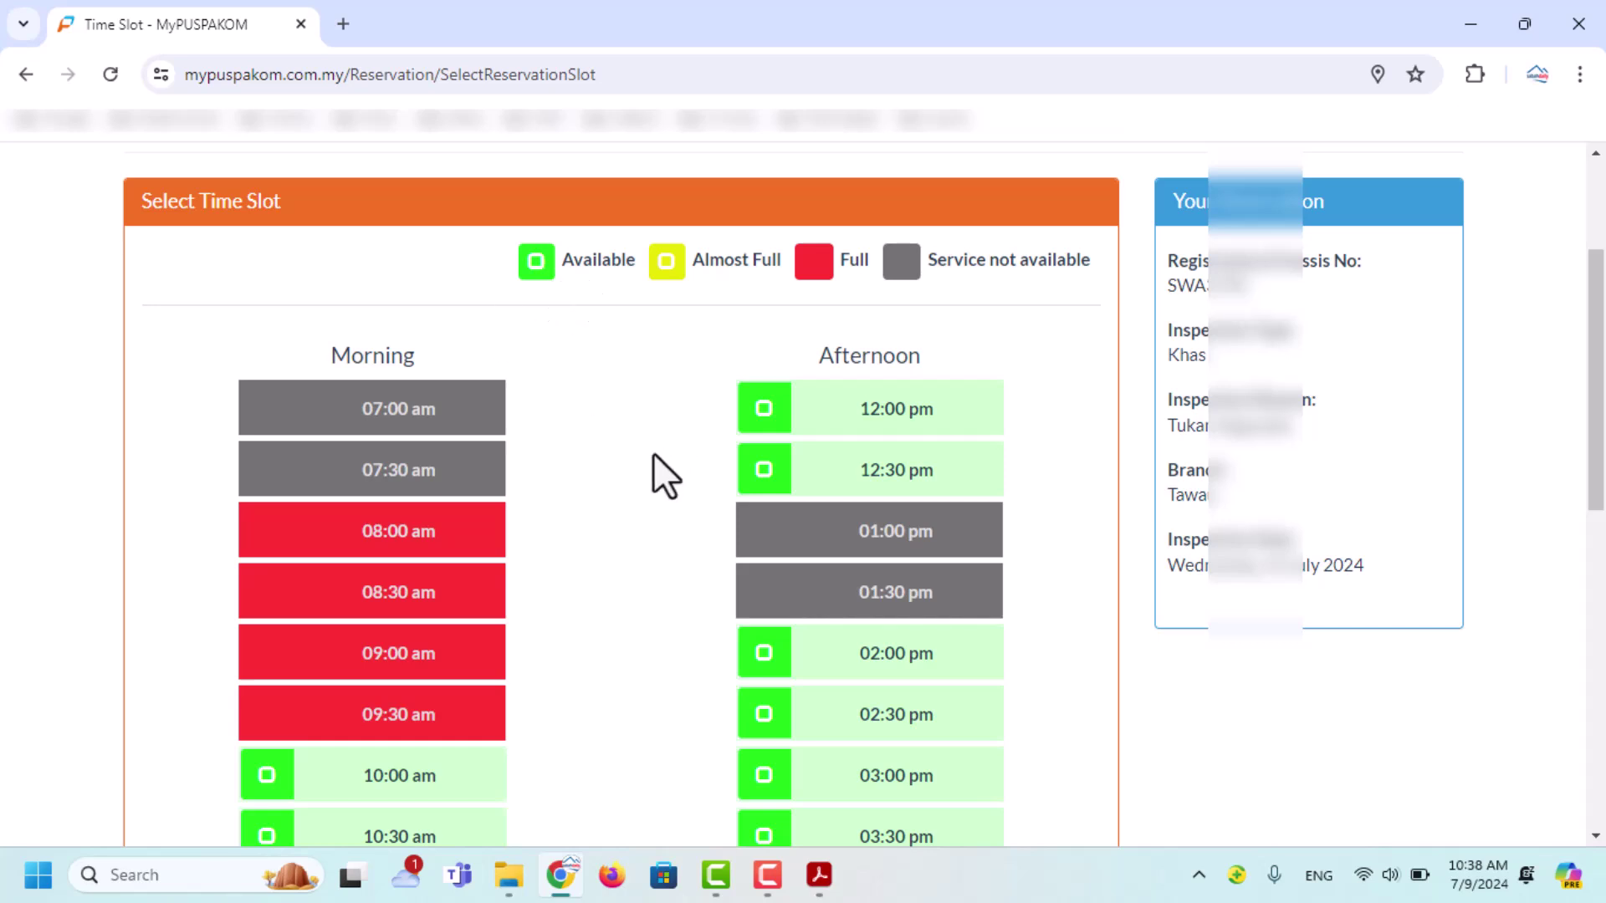
scroll(654, 468, down, 3)
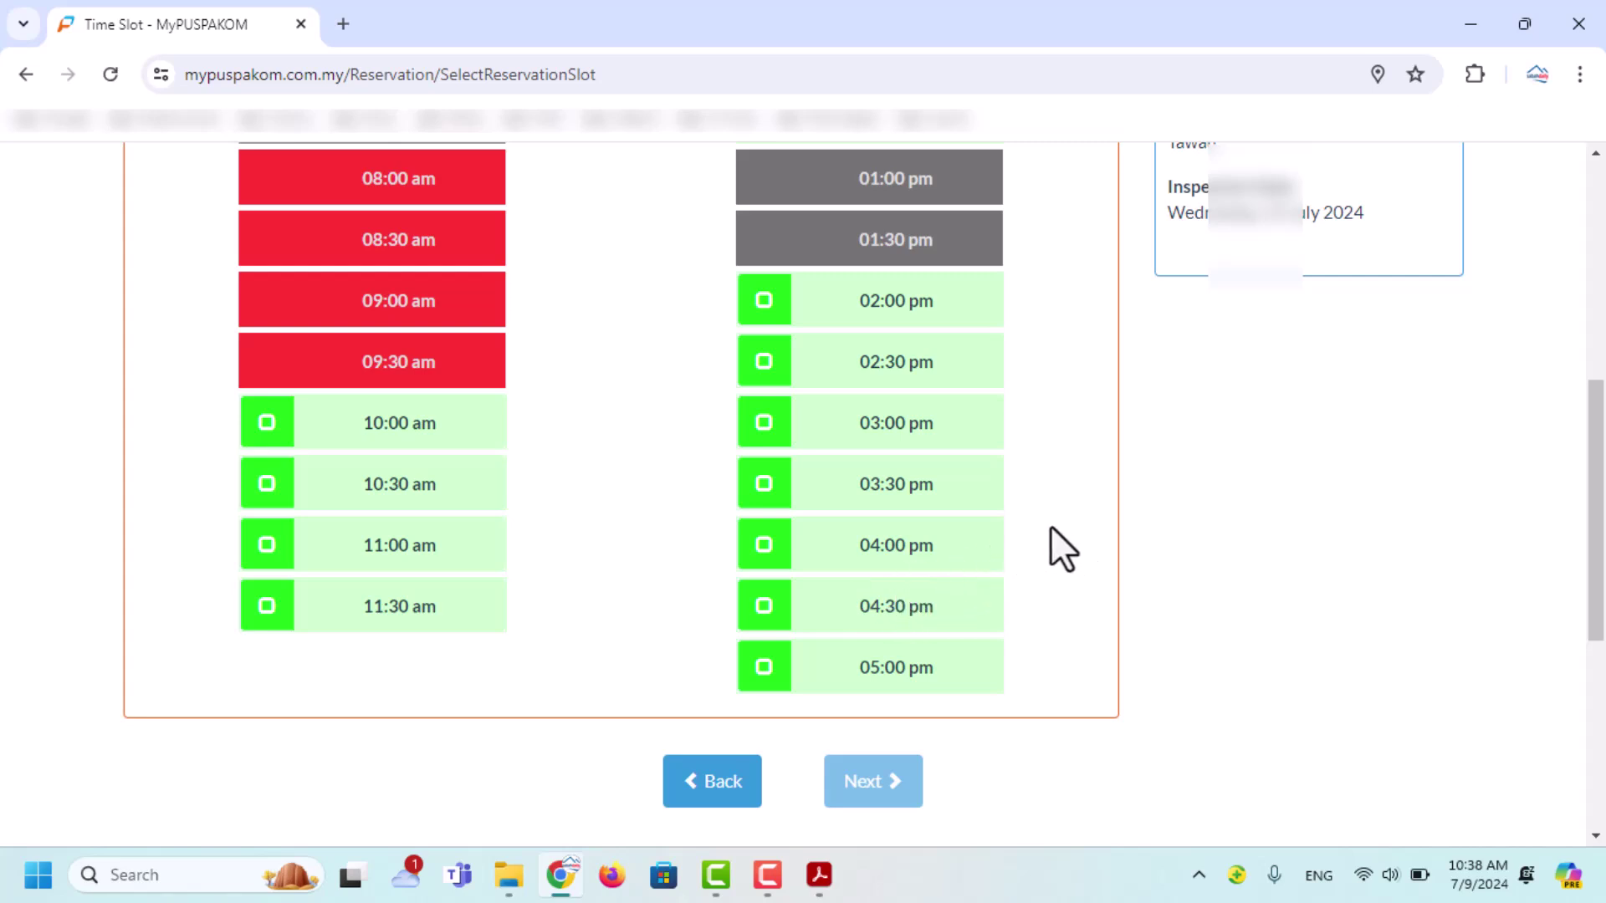
scroll(1050, 535, up, 1)
click(765, 482)
scroll(1087, 505, up, 1)
scroll(1089, 504, up, 2)
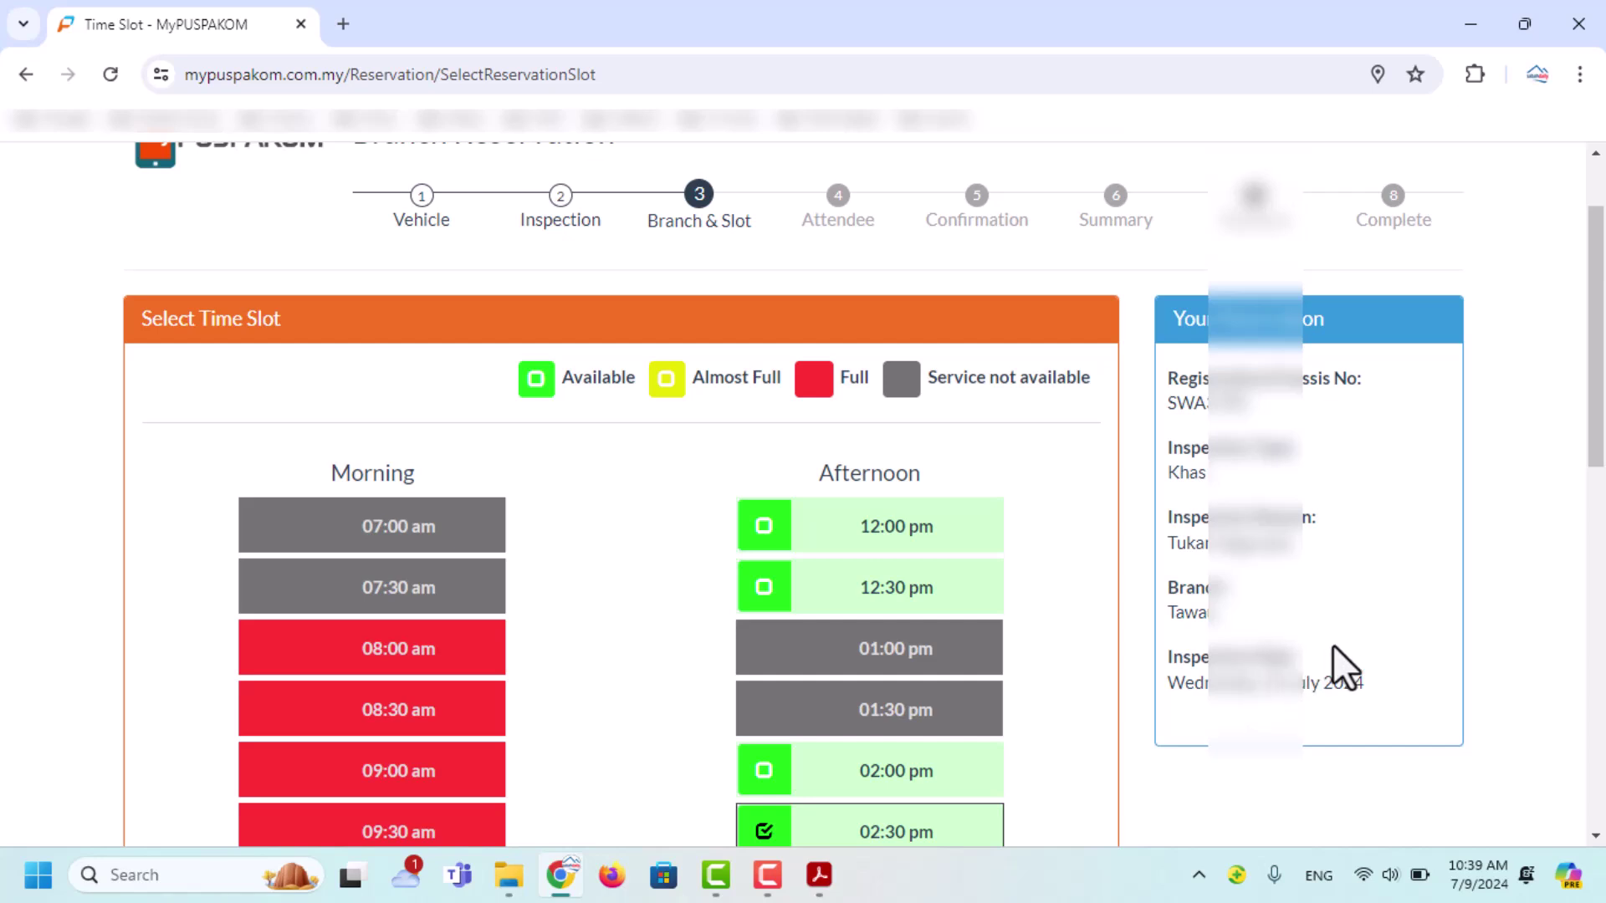
click(767, 875)
scroll(1329, 688, down, 7)
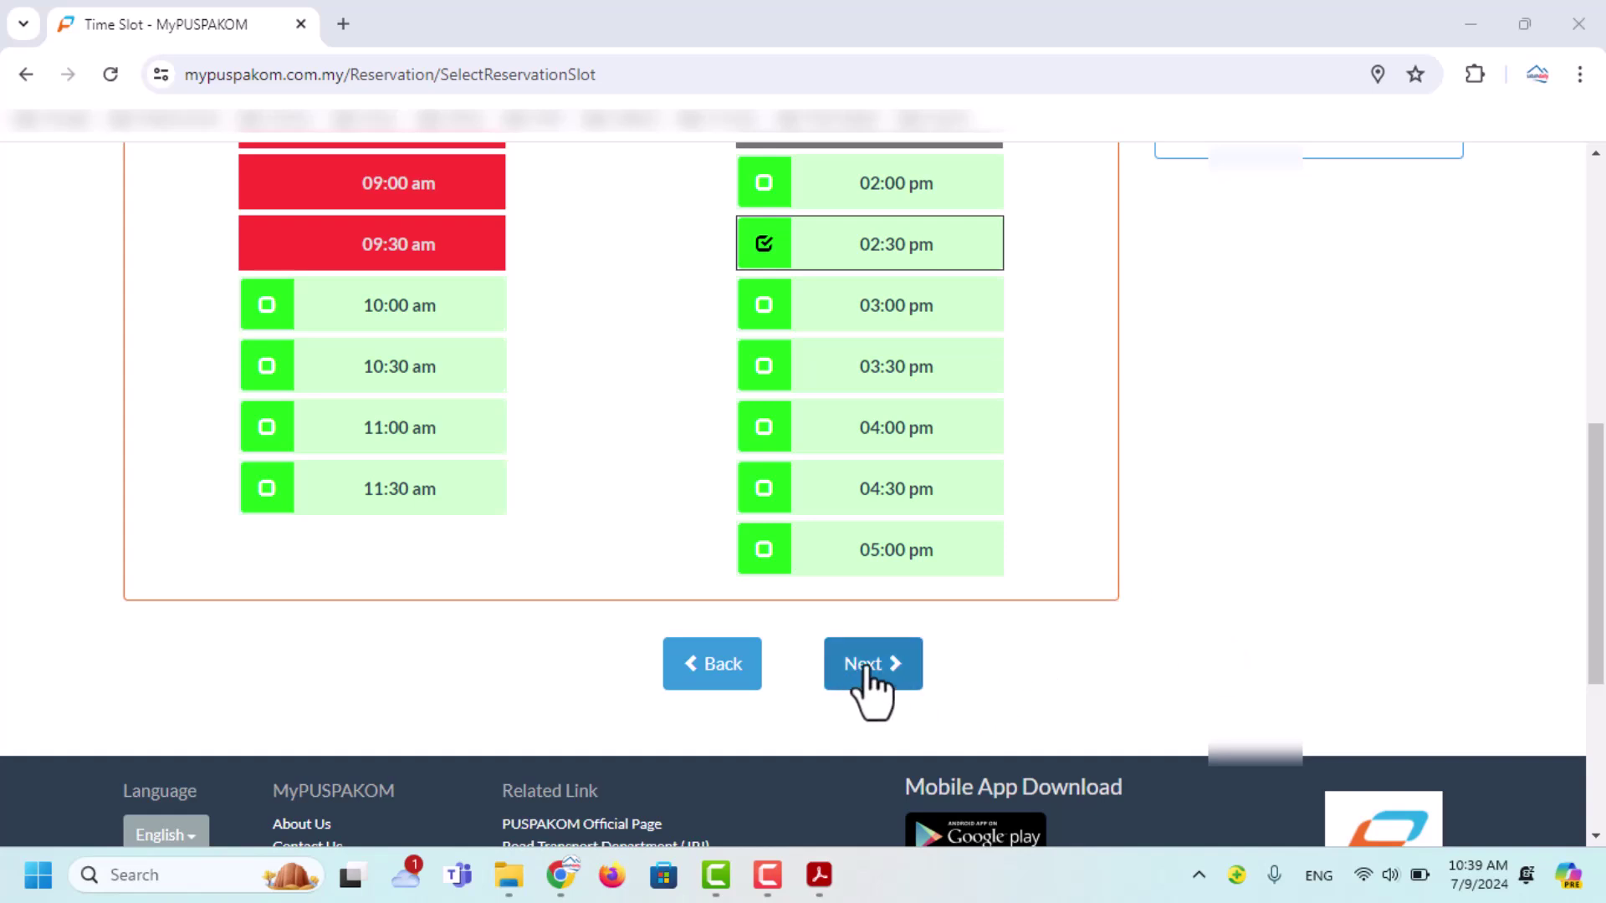
click(864, 666)
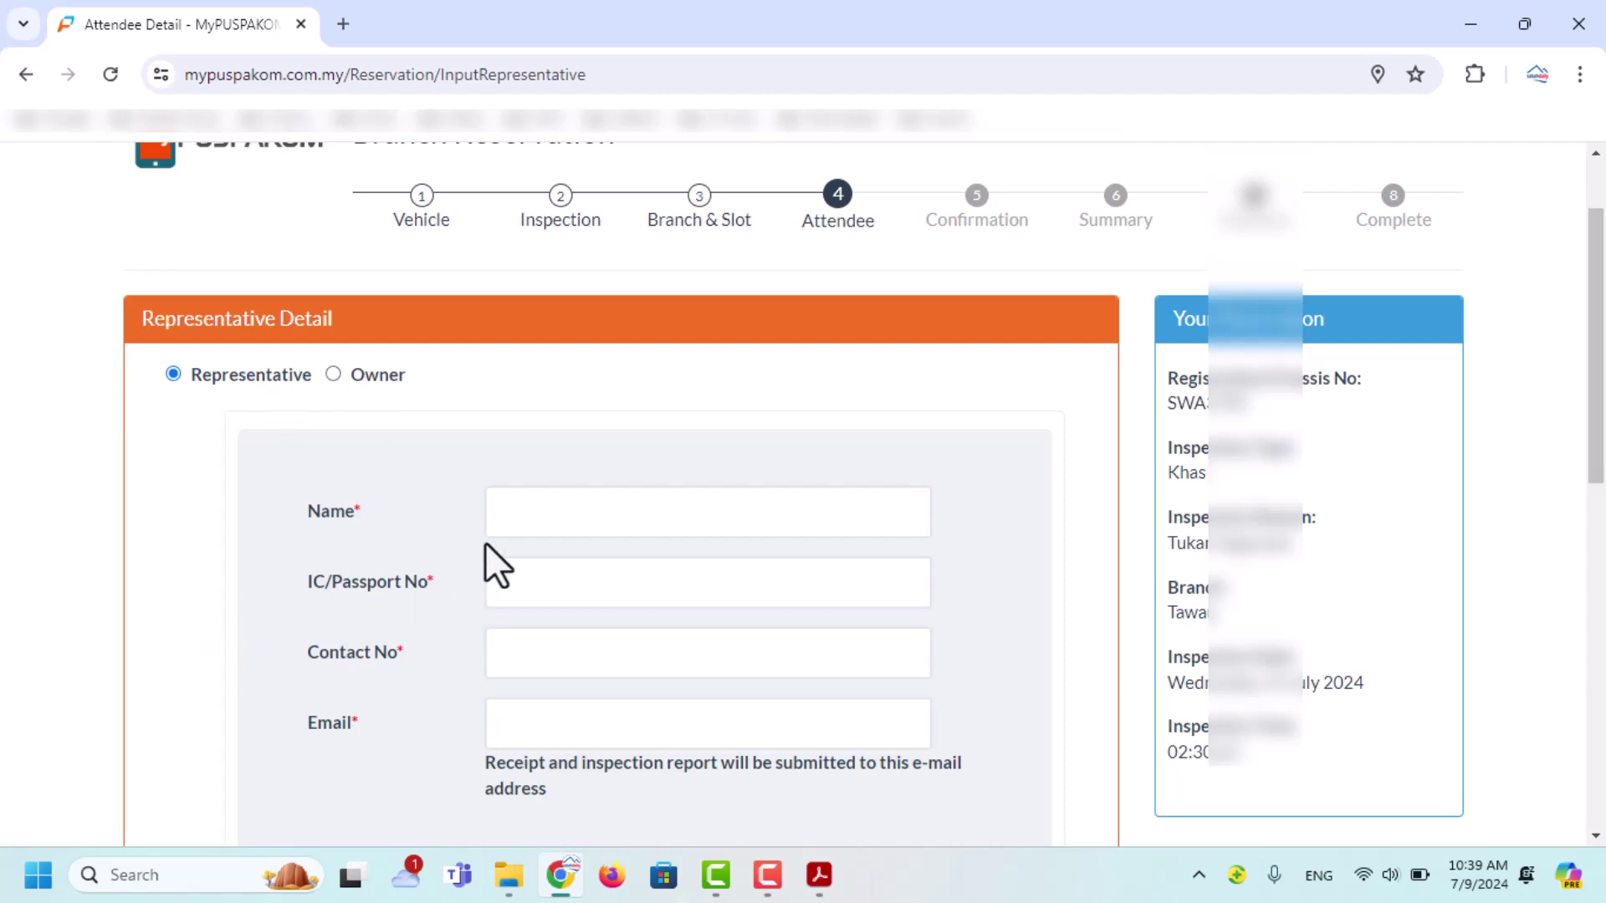
- Examine the representative detail form from the name field down to the appointment declaration
click(563, 510)
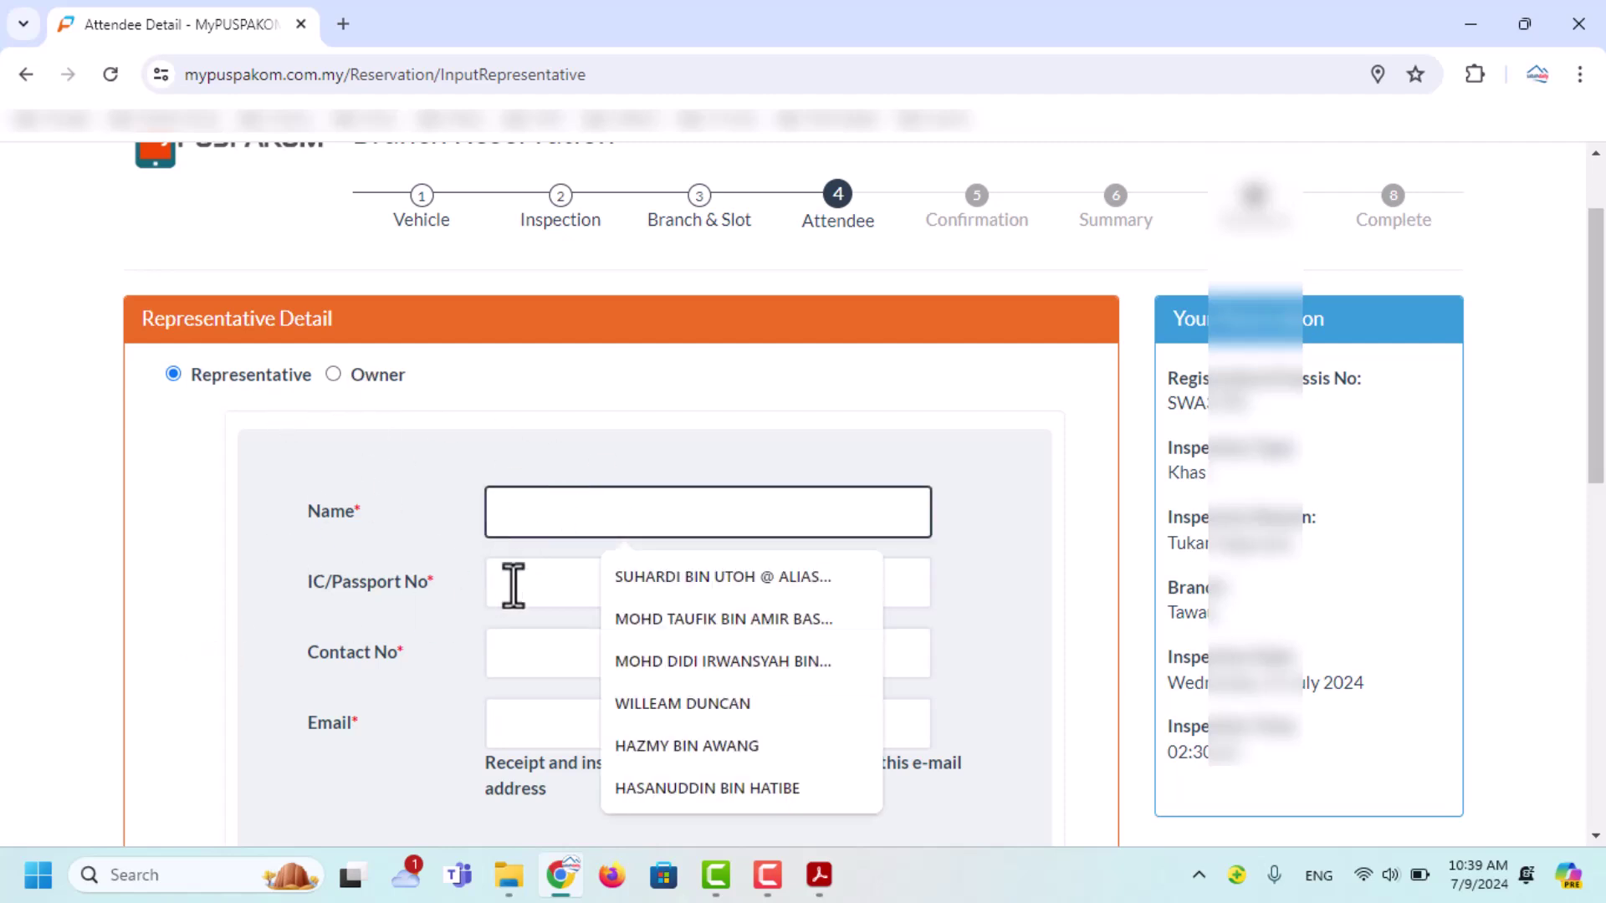
scroll(435, 709, down, 1)
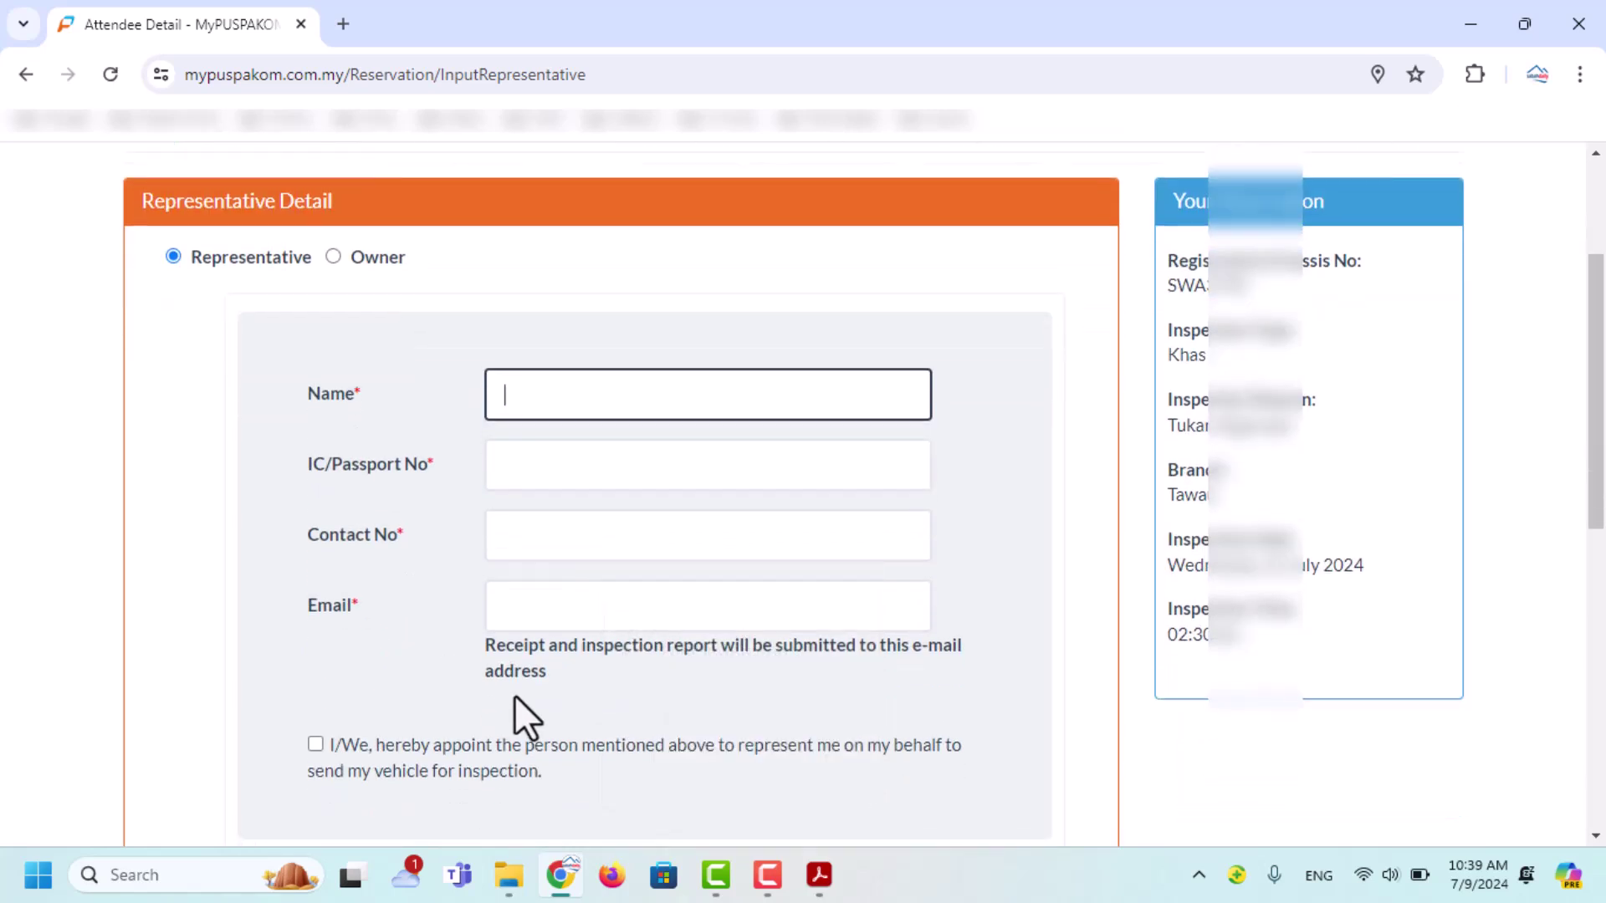
scroll(469, 654, down, 2)
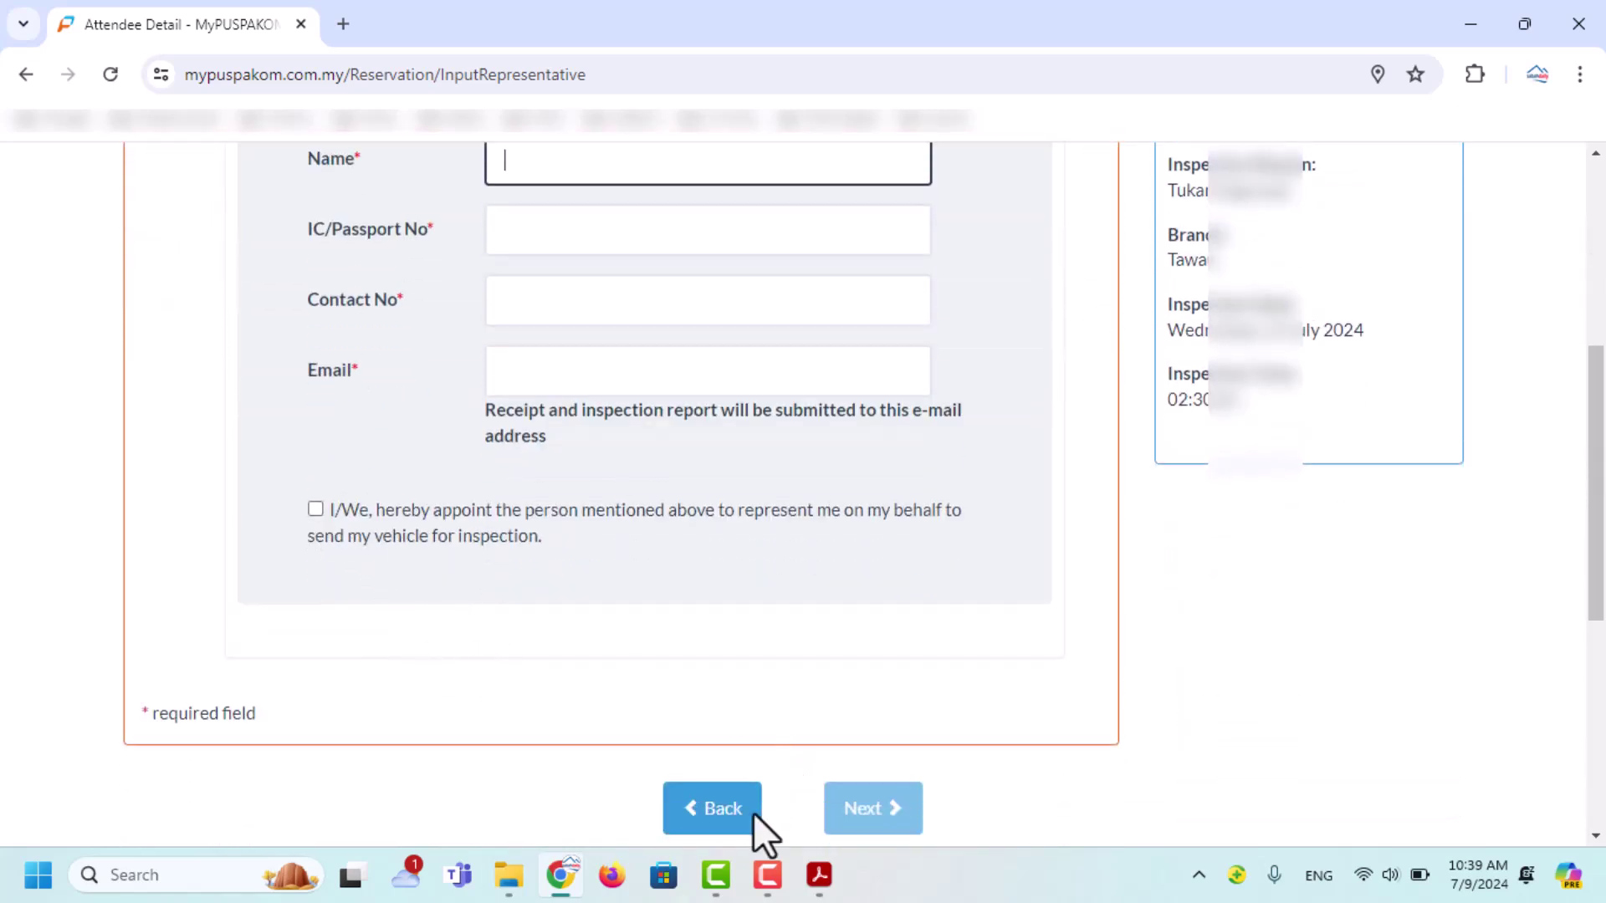
scroll(729, 562, up, 3)
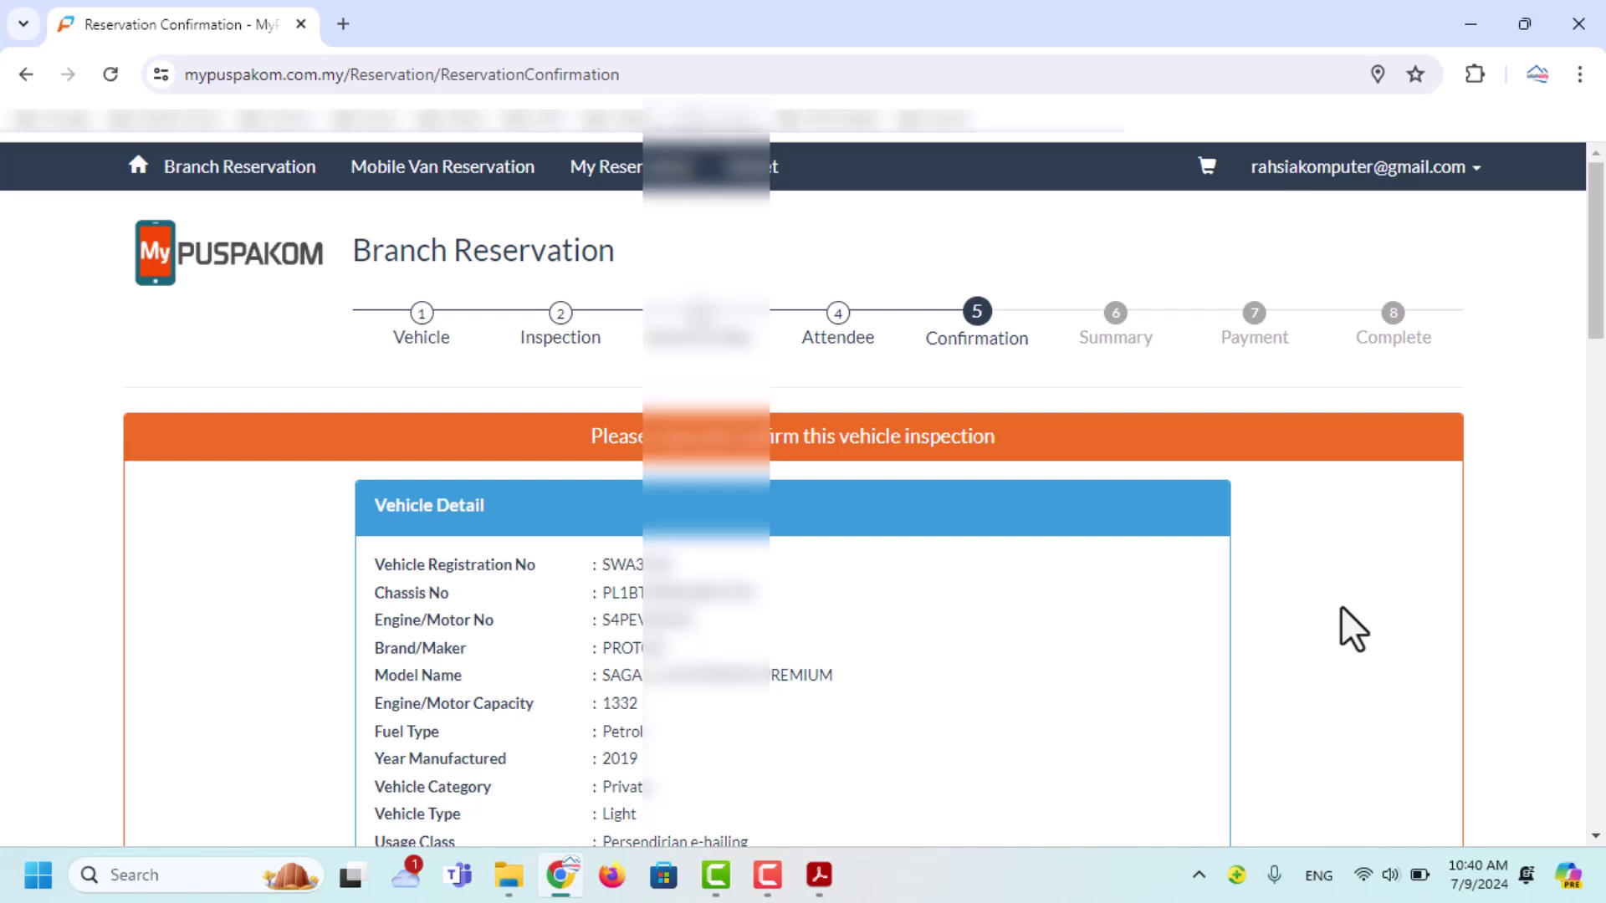
- Review the vehicle, owner, inspection, slot and required document details, and confirm the reservation
scroll(790, 629, down, 3)
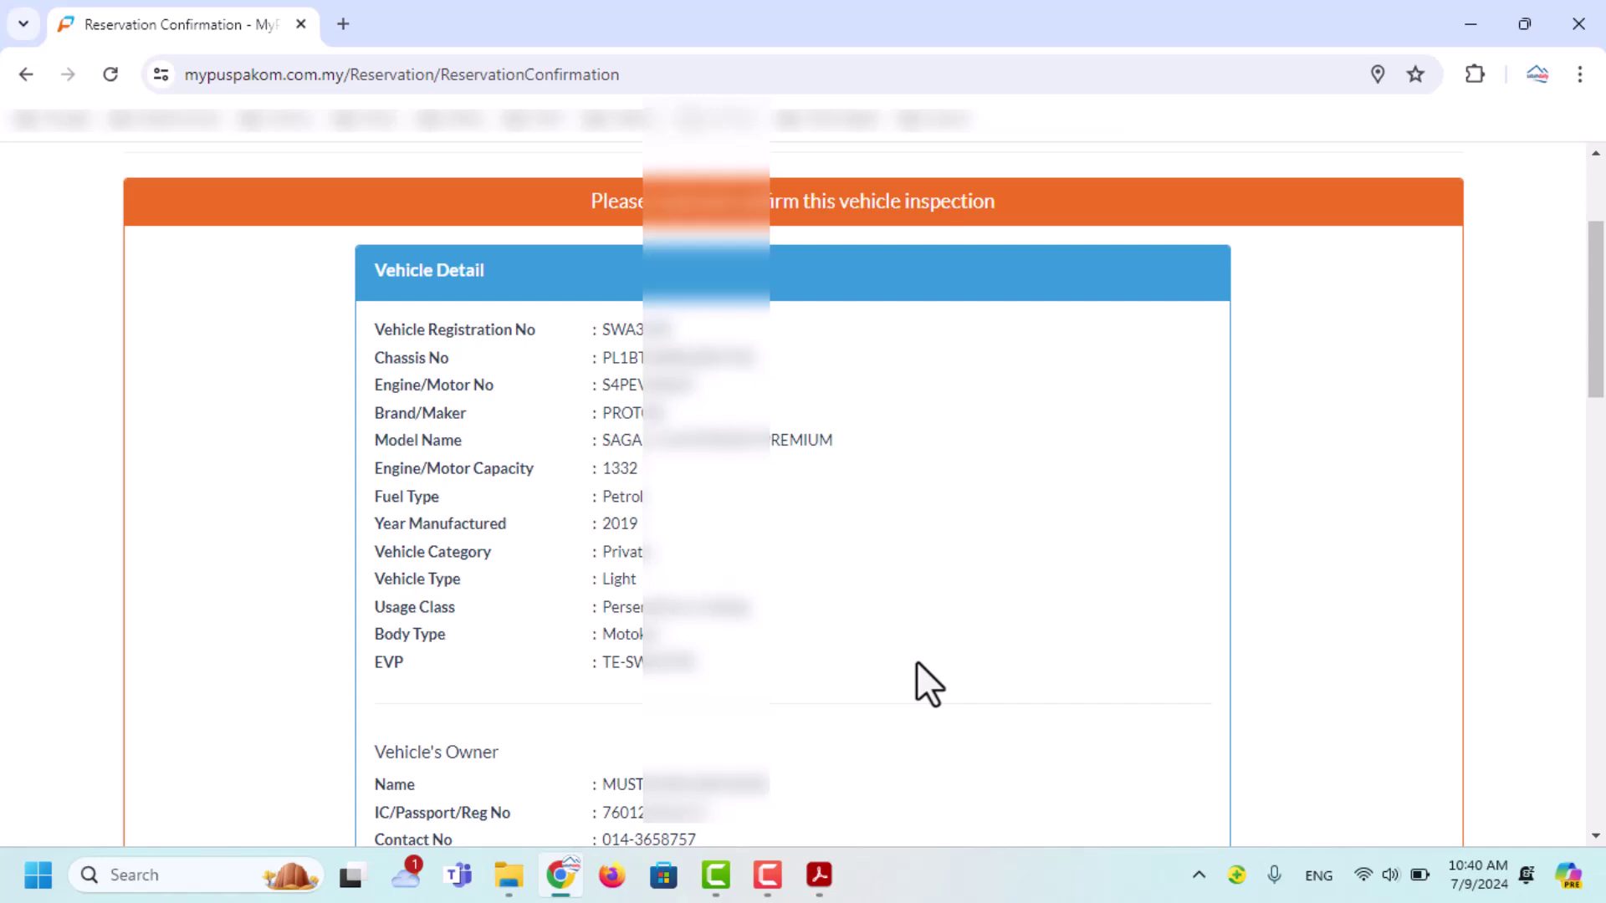
scroll(838, 592, down, 4)
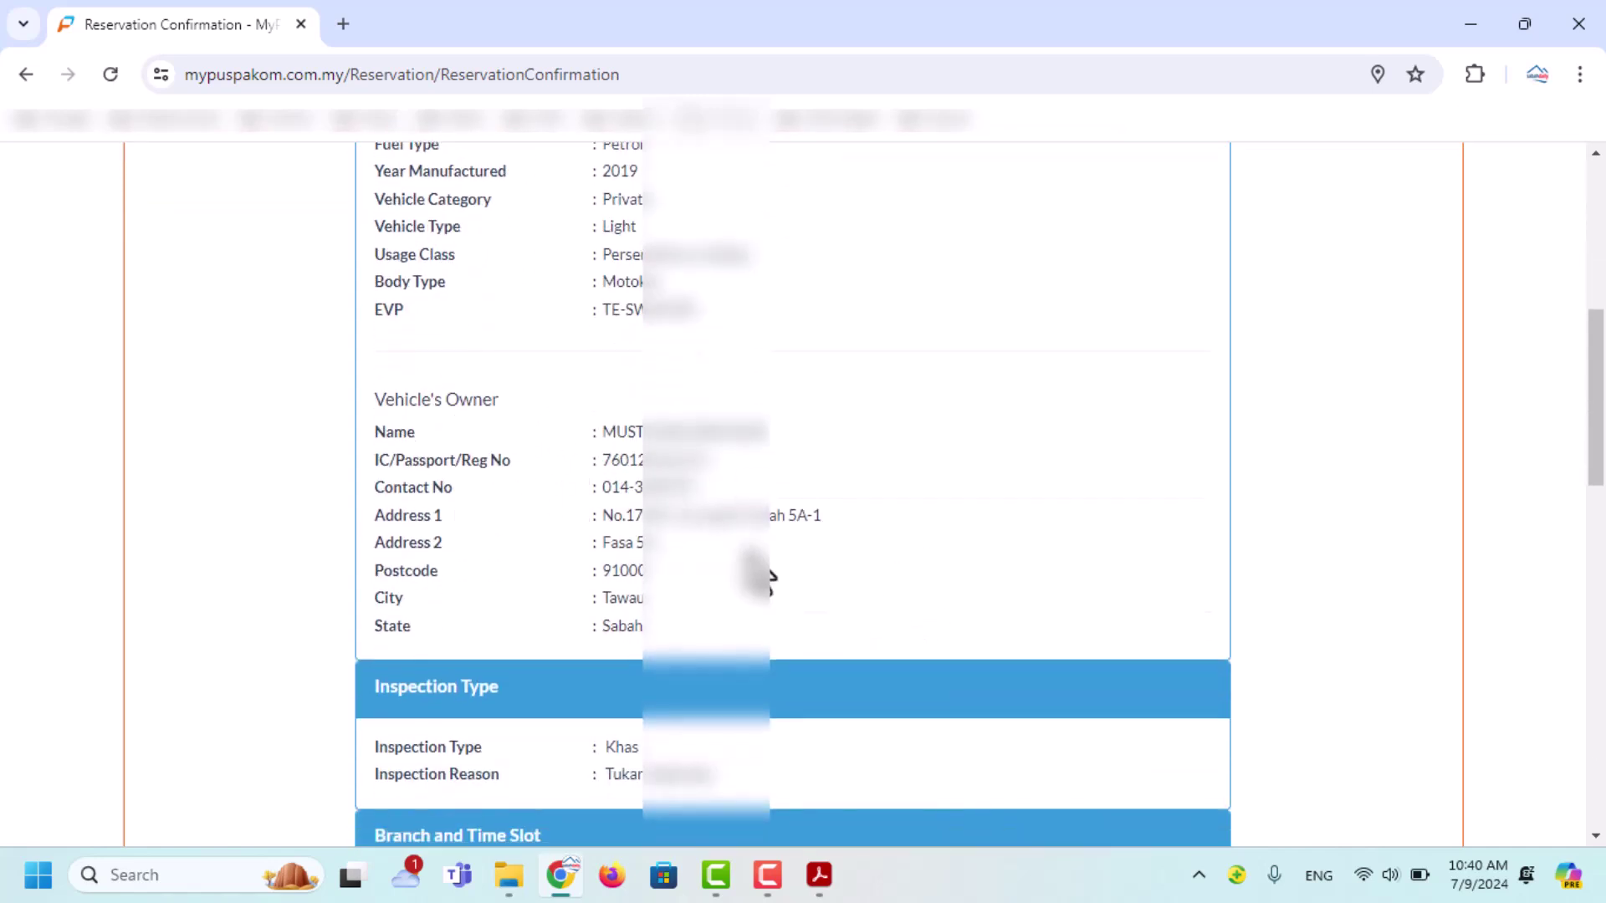
scroll(765, 575, down, 1)
scroll(768, 575, down, 2)
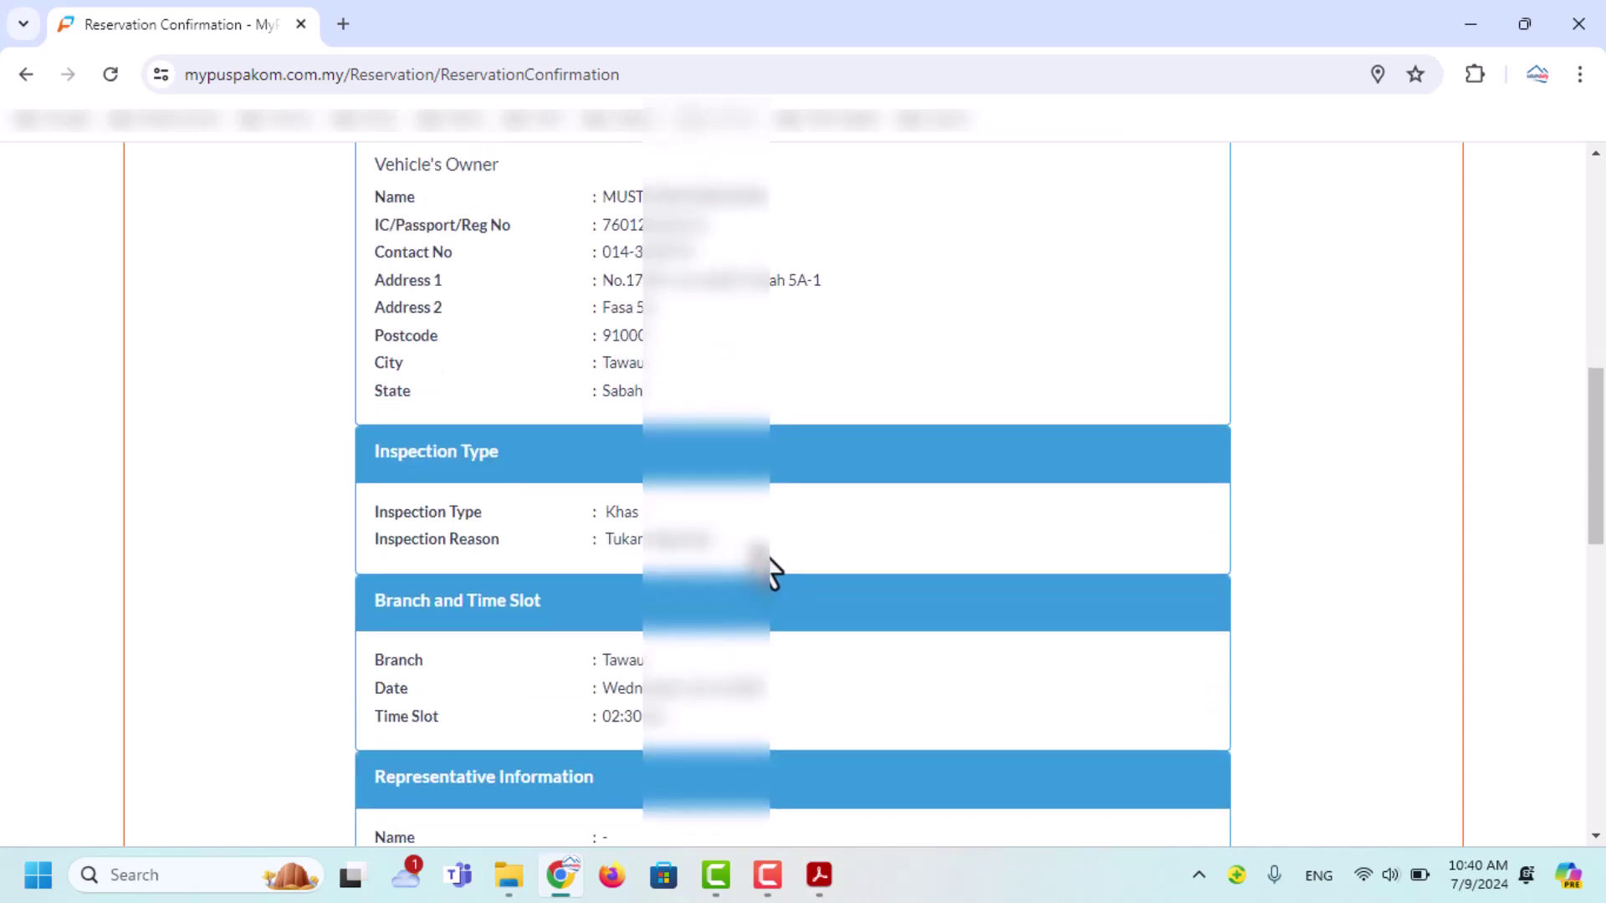
scroll(764, 694, down, 3)
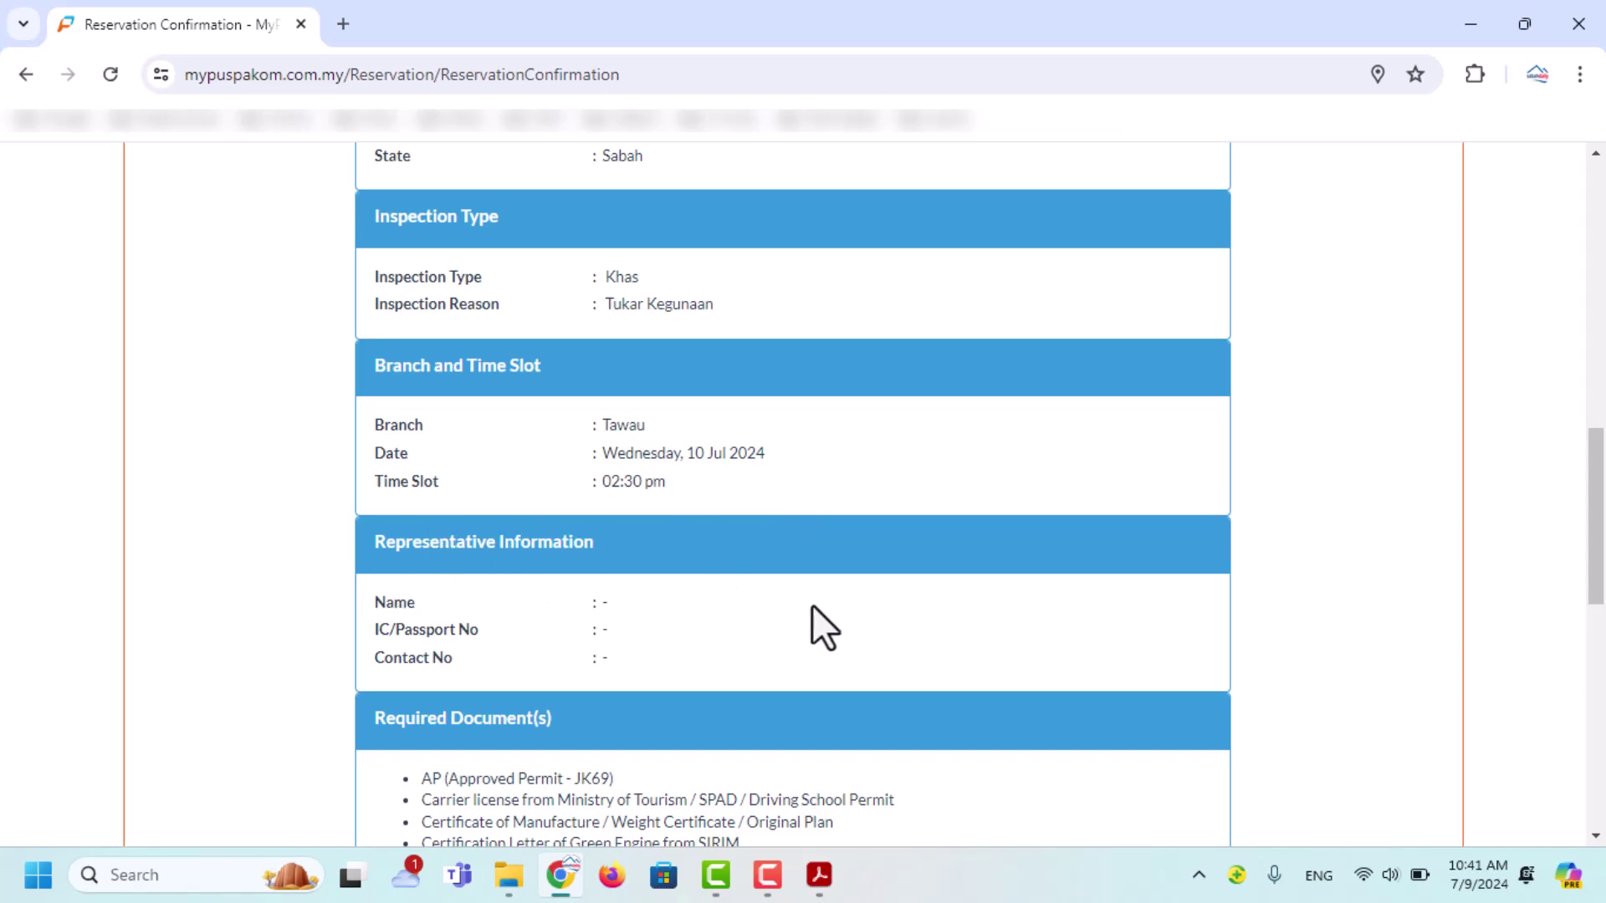
scroll(574, 669, down, 4)
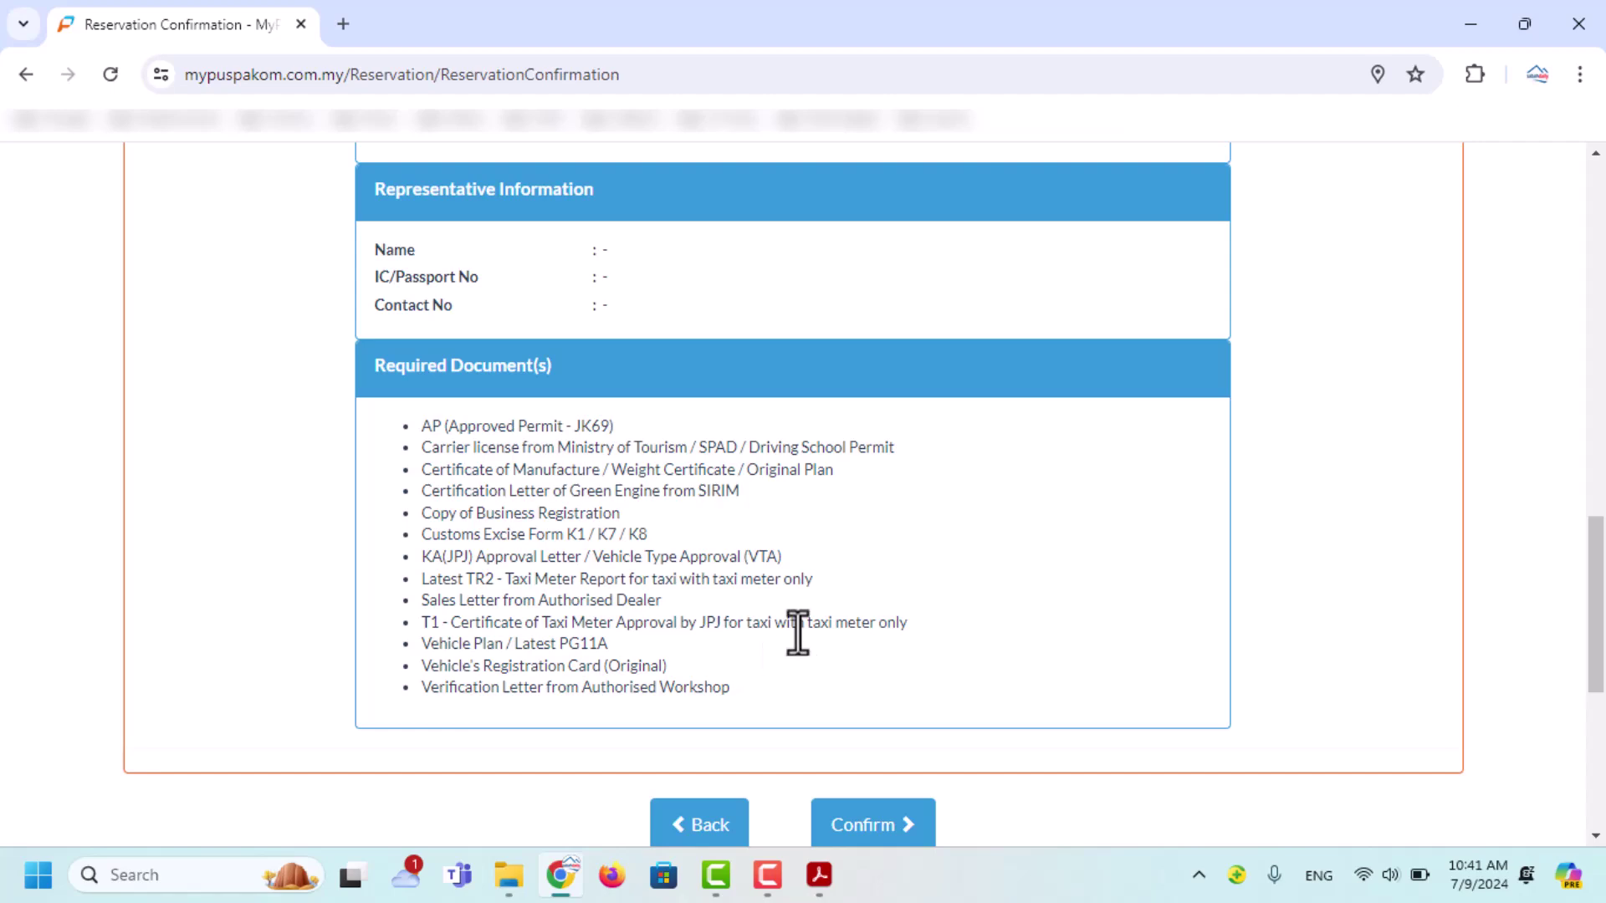
scroll(815, 617, up, 6)
scroll(815, 616, up, 8)
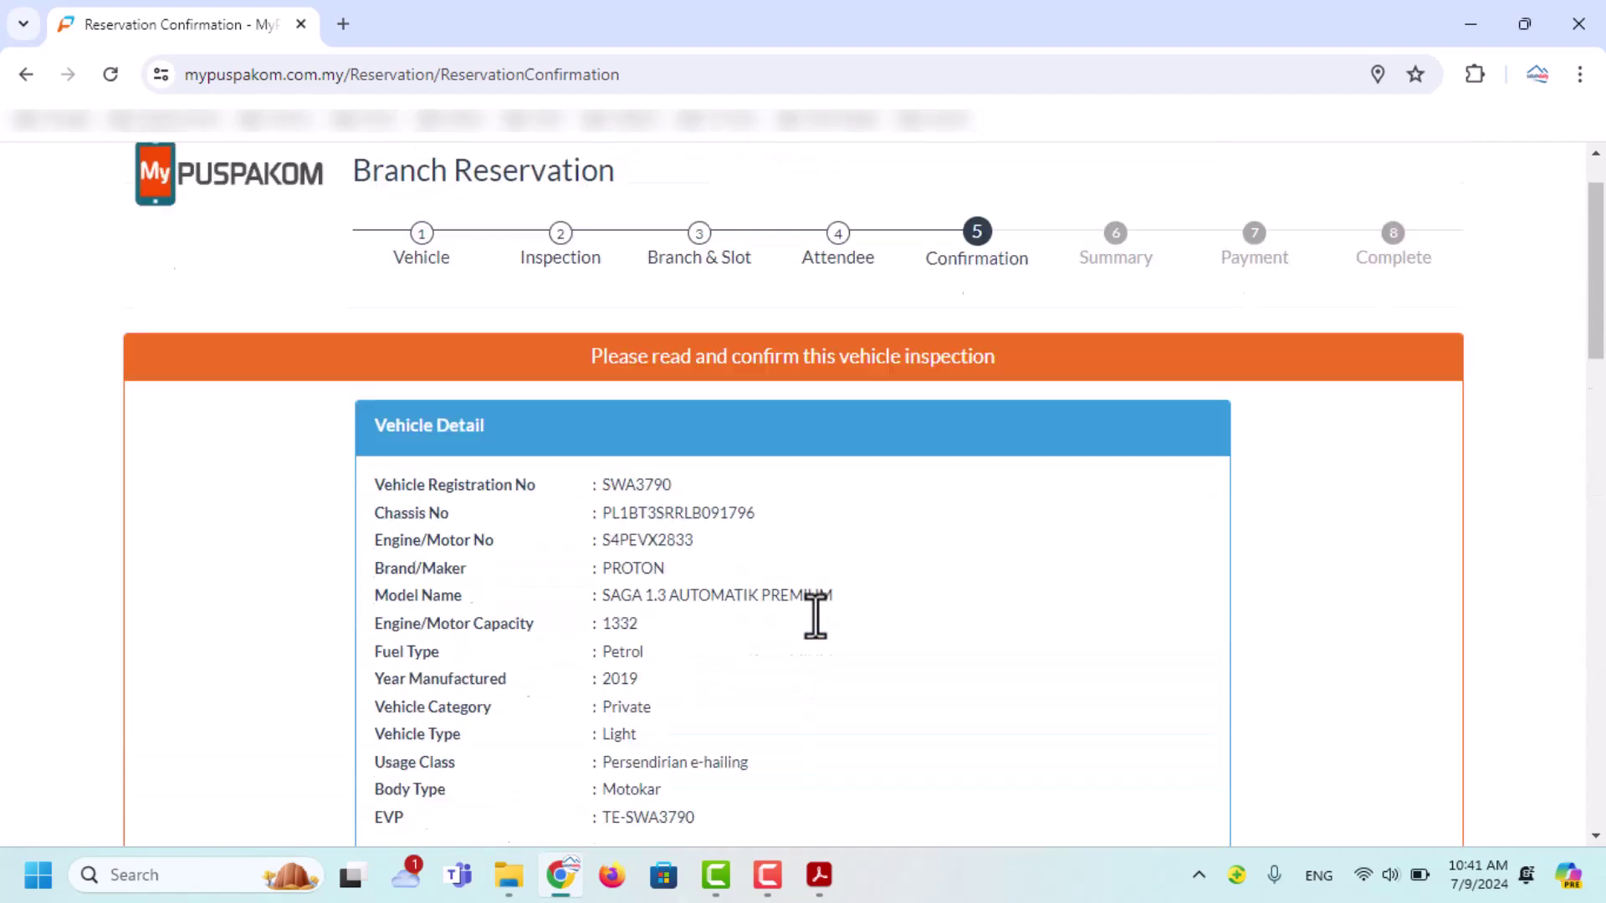
scroll(815, 617, down, 14)
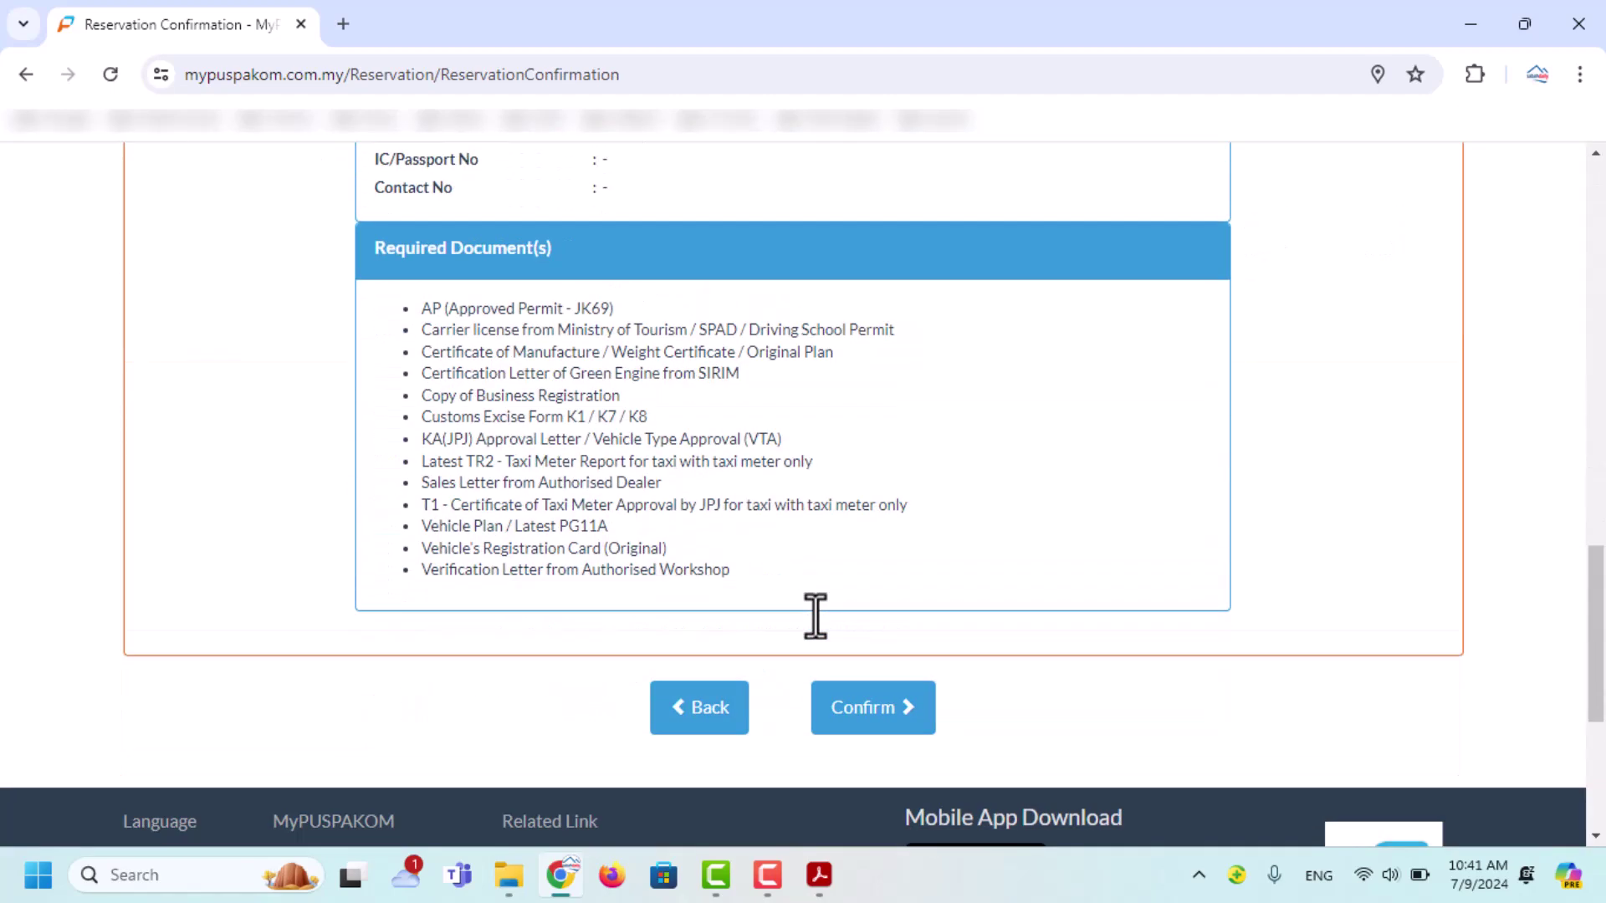
click(855, 709)
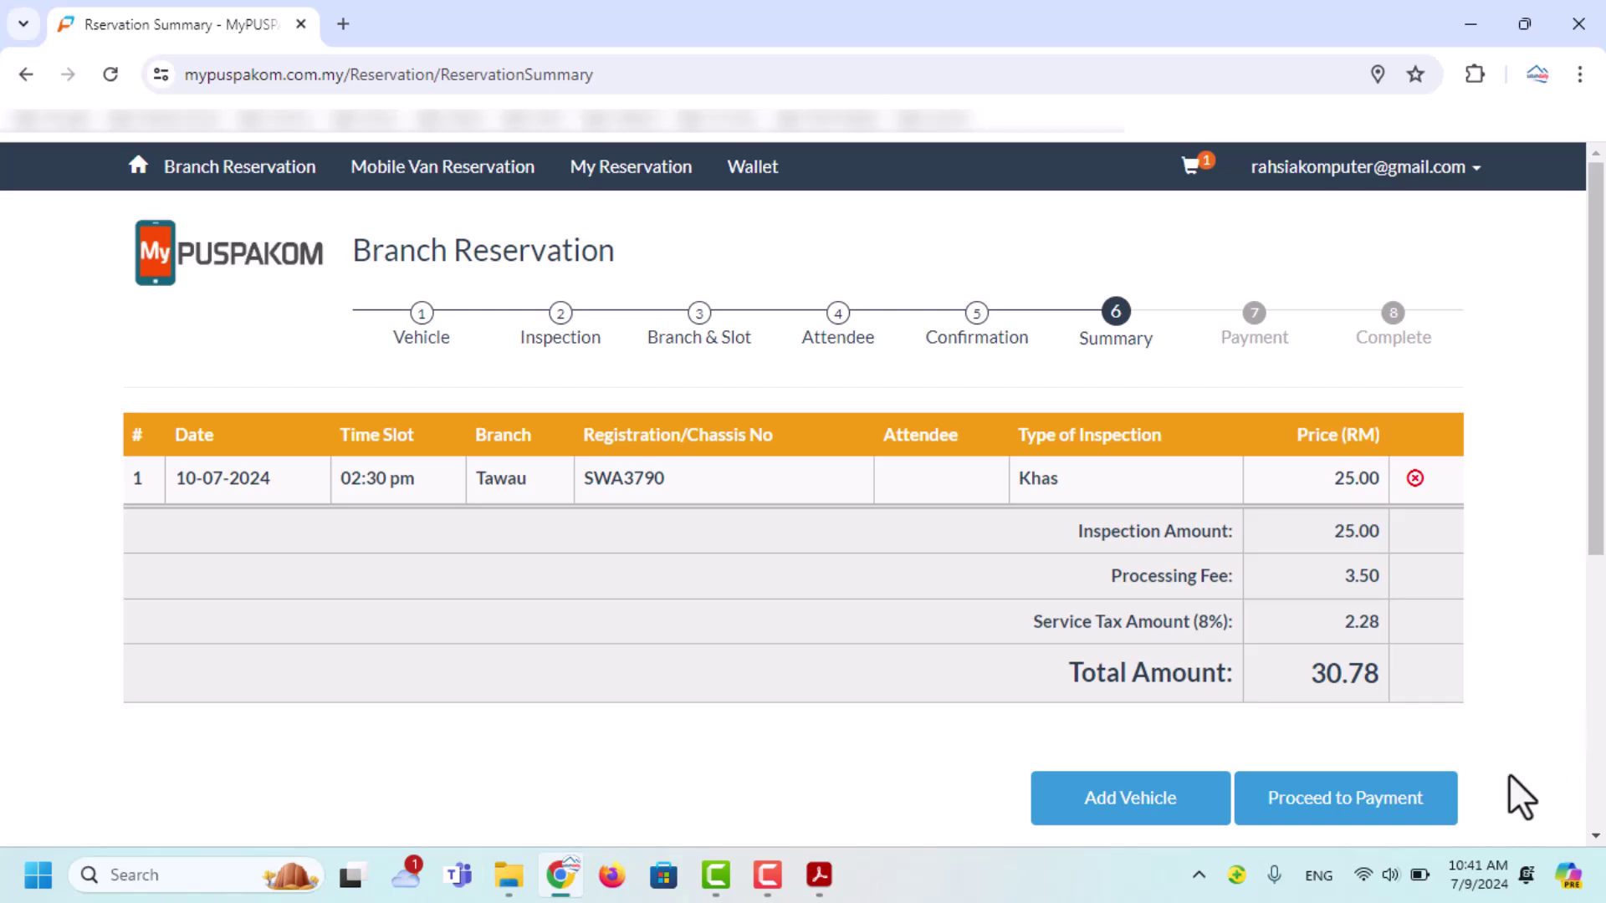
- Proceed to payment for the reservation and agree to the Terms & Conditions
click(1330, 808)
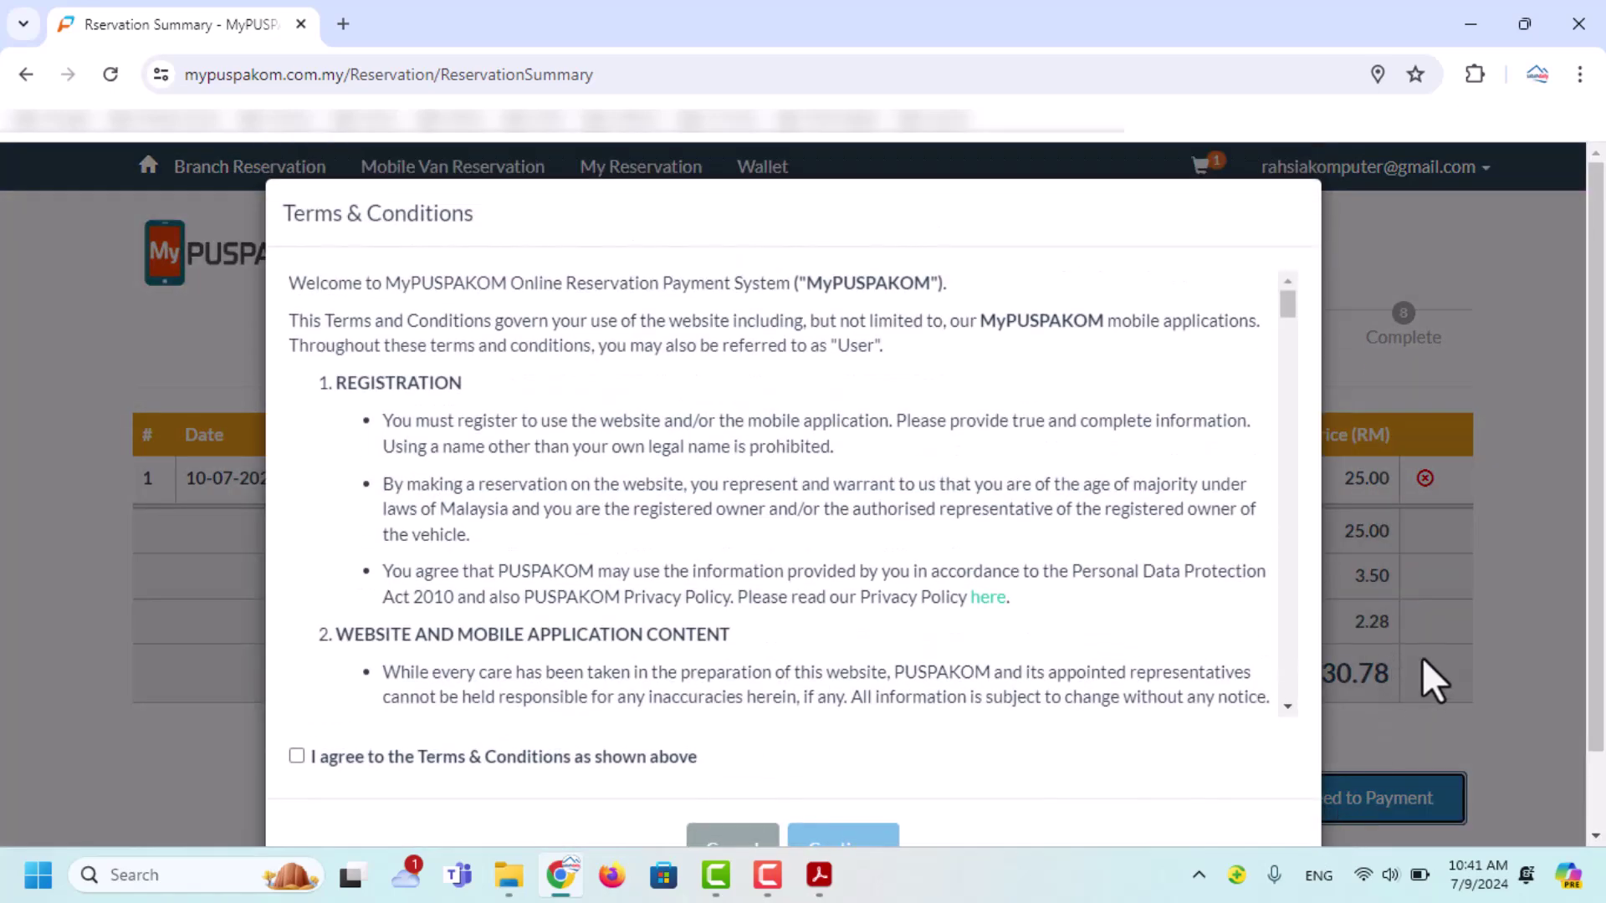
scroll(1380, 614, down, 1)
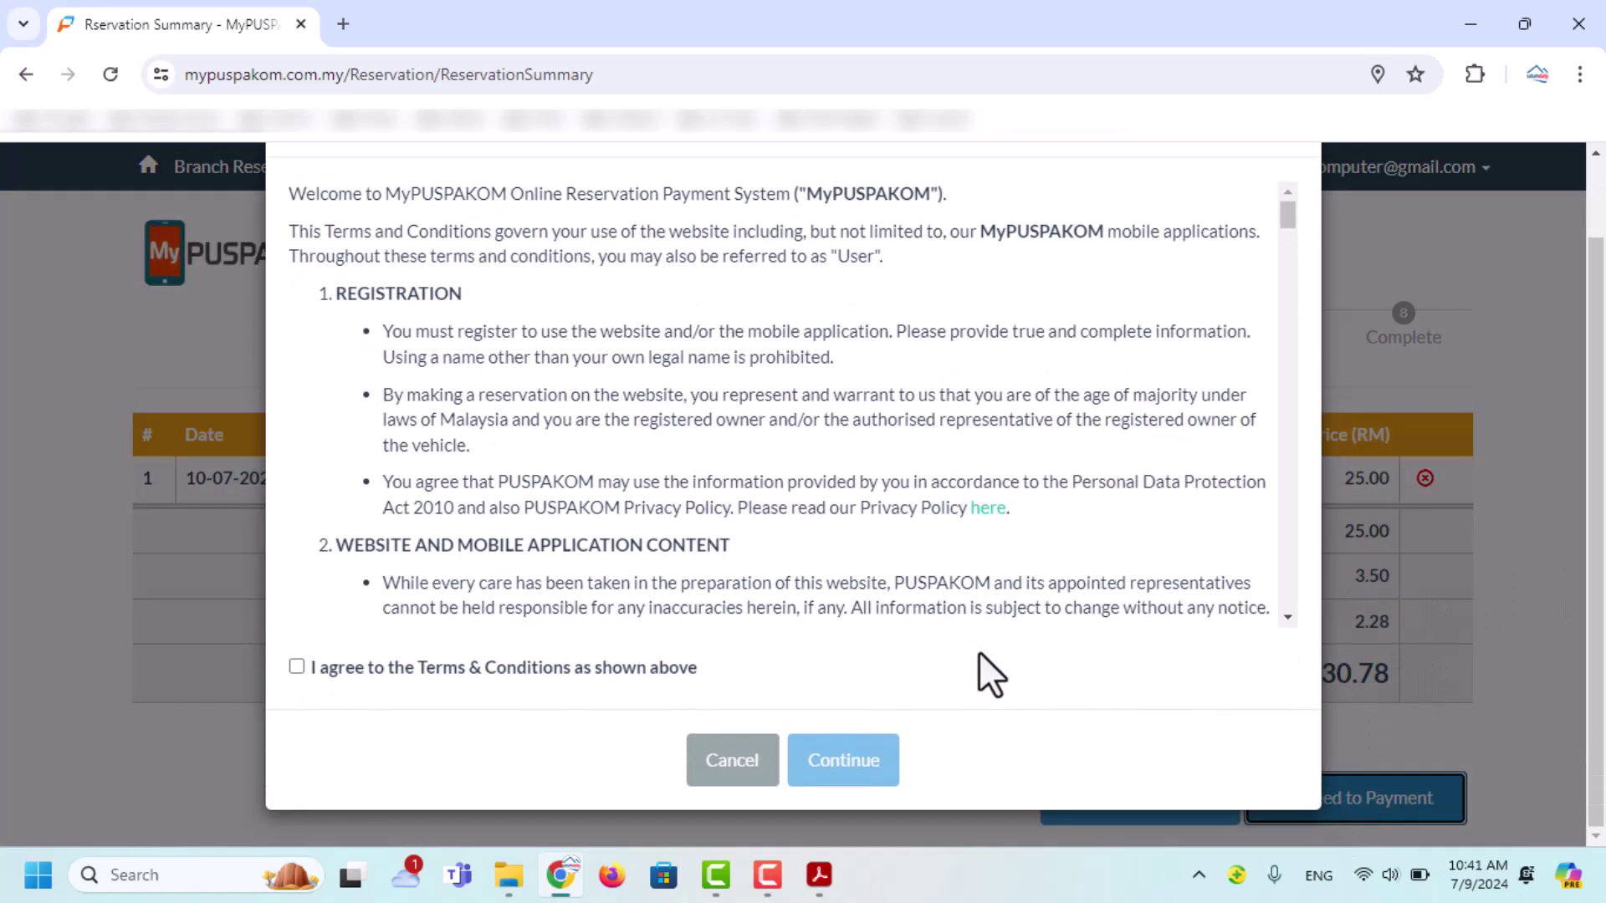
scroll(763, 484, up, 1)
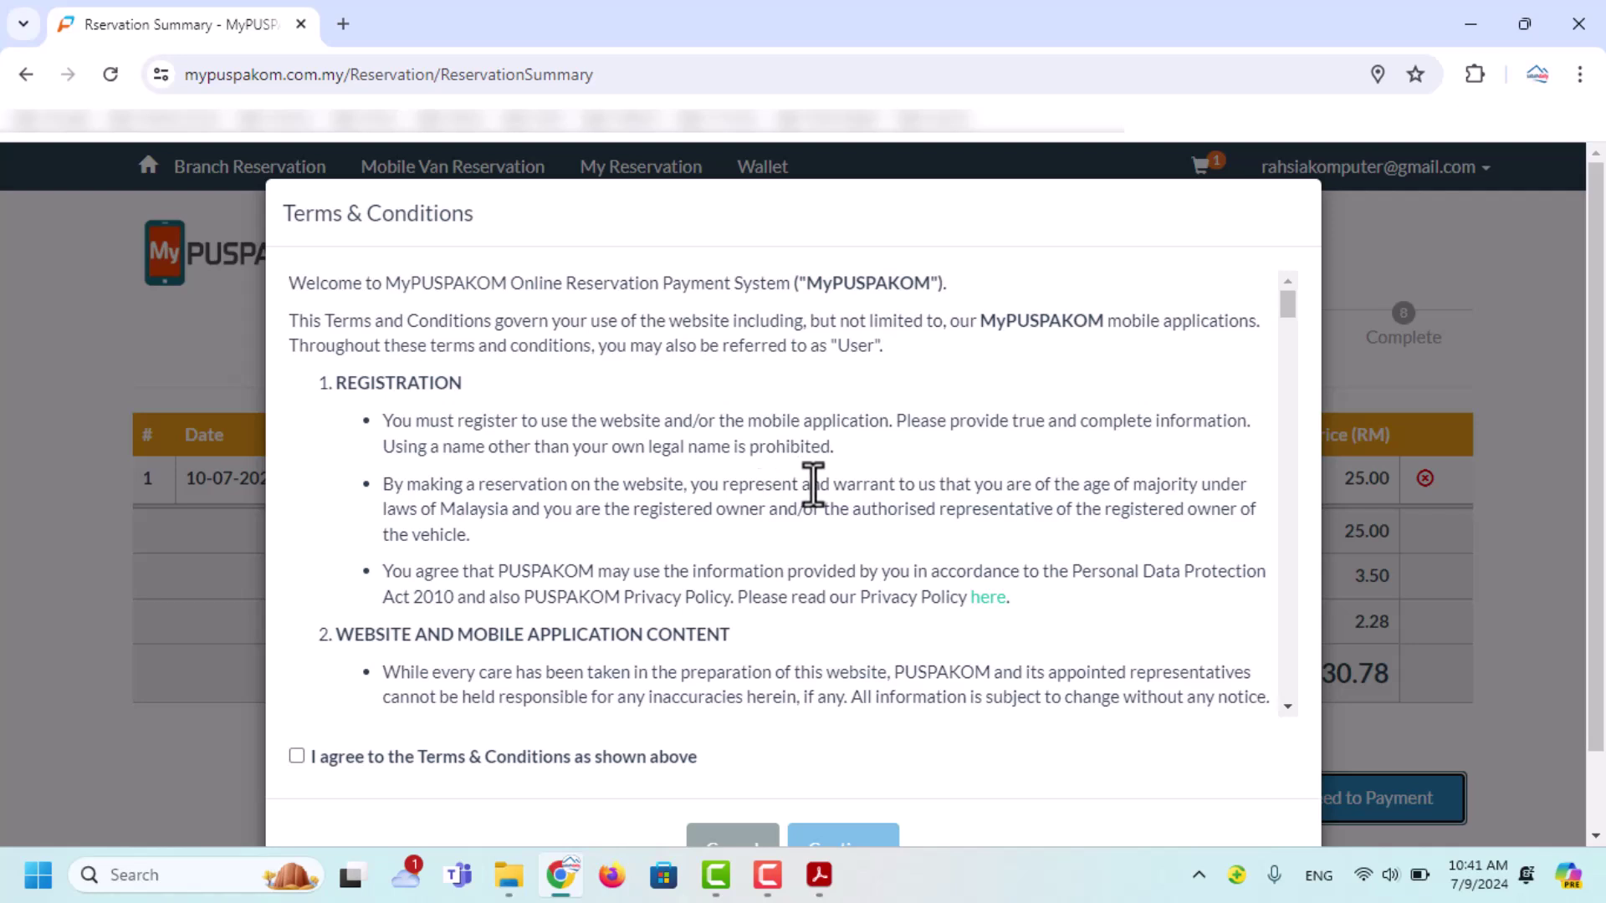
scroll(846, 487, down, 1)
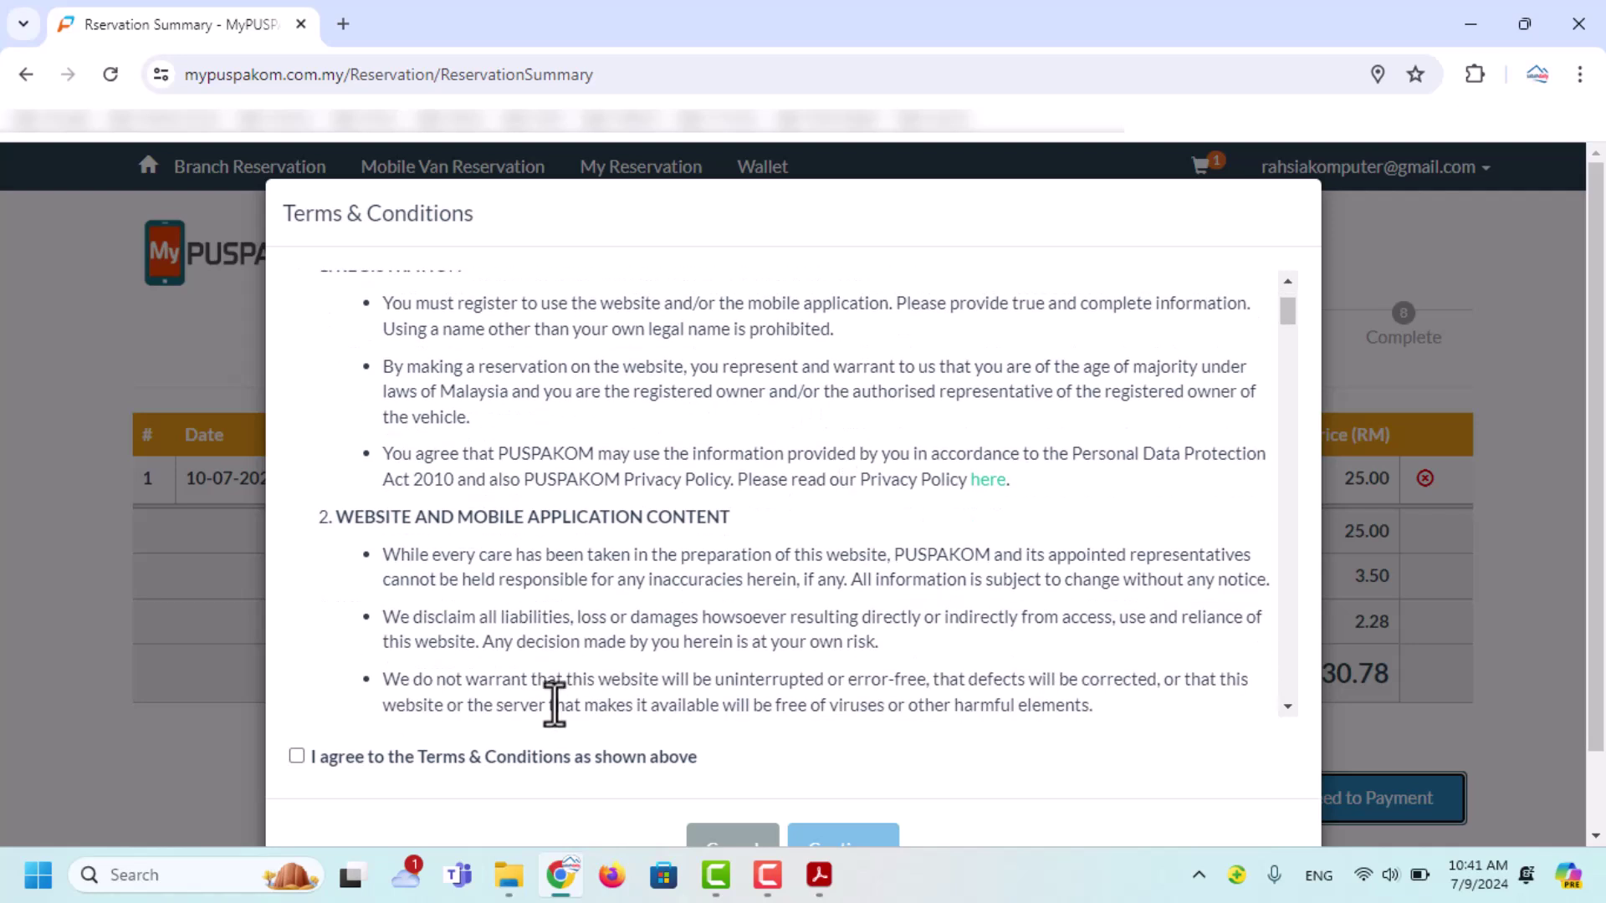
click(297, 758)
scroll(938, 723, down, 1)
click(836, 762)
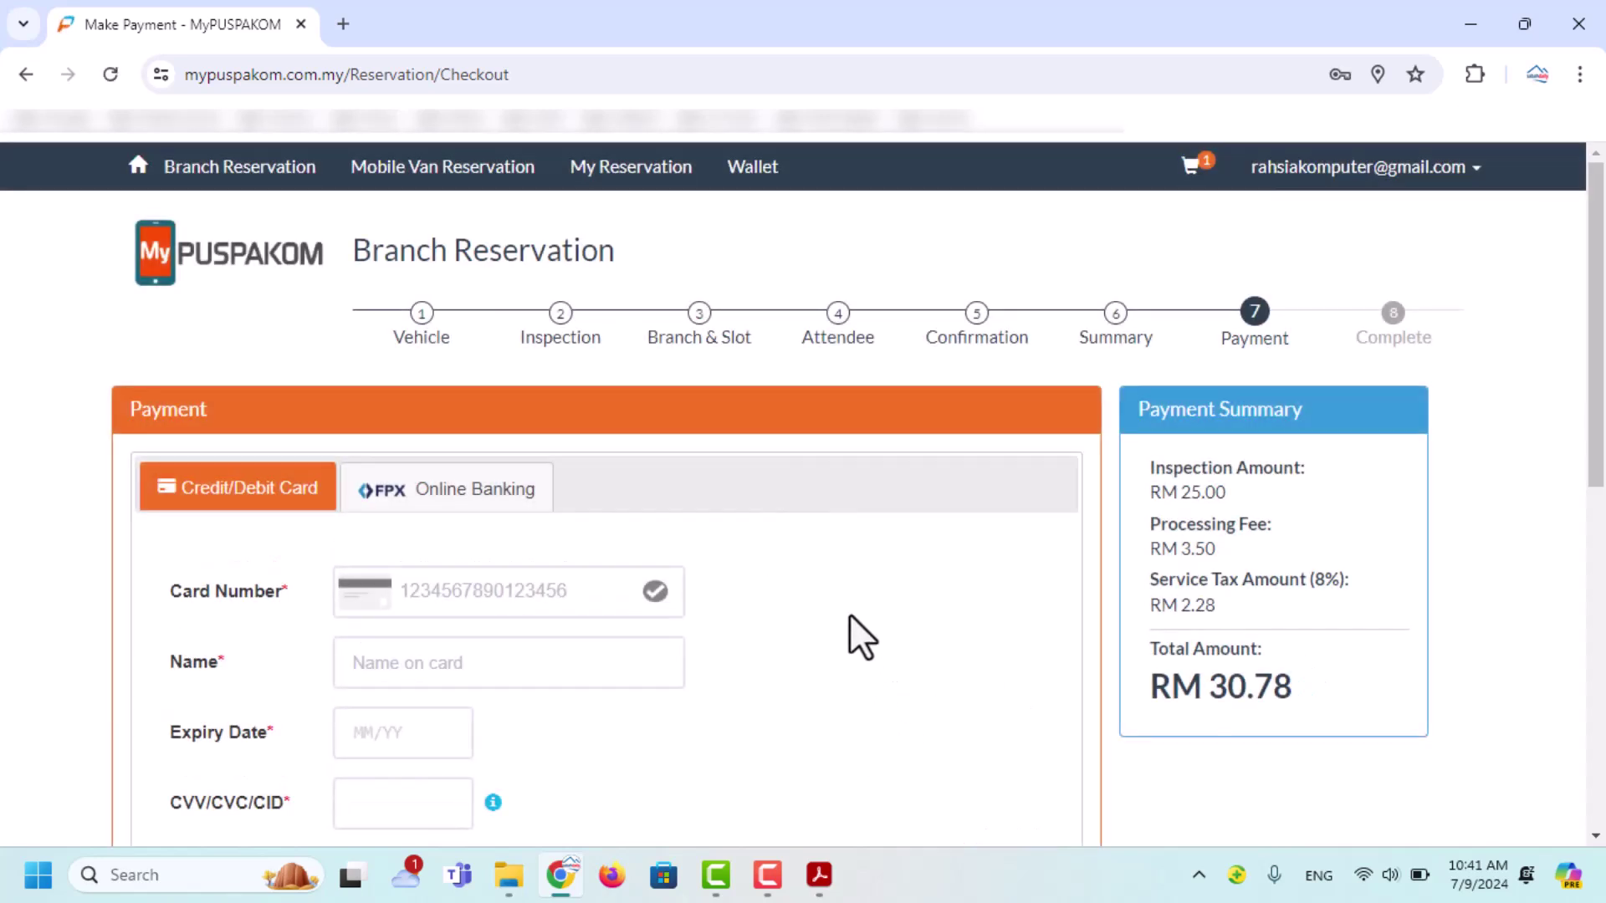
- Pay for the reservation by FPX online banking with Maybank2U as the bank
scroll(849, 614, down, 1)
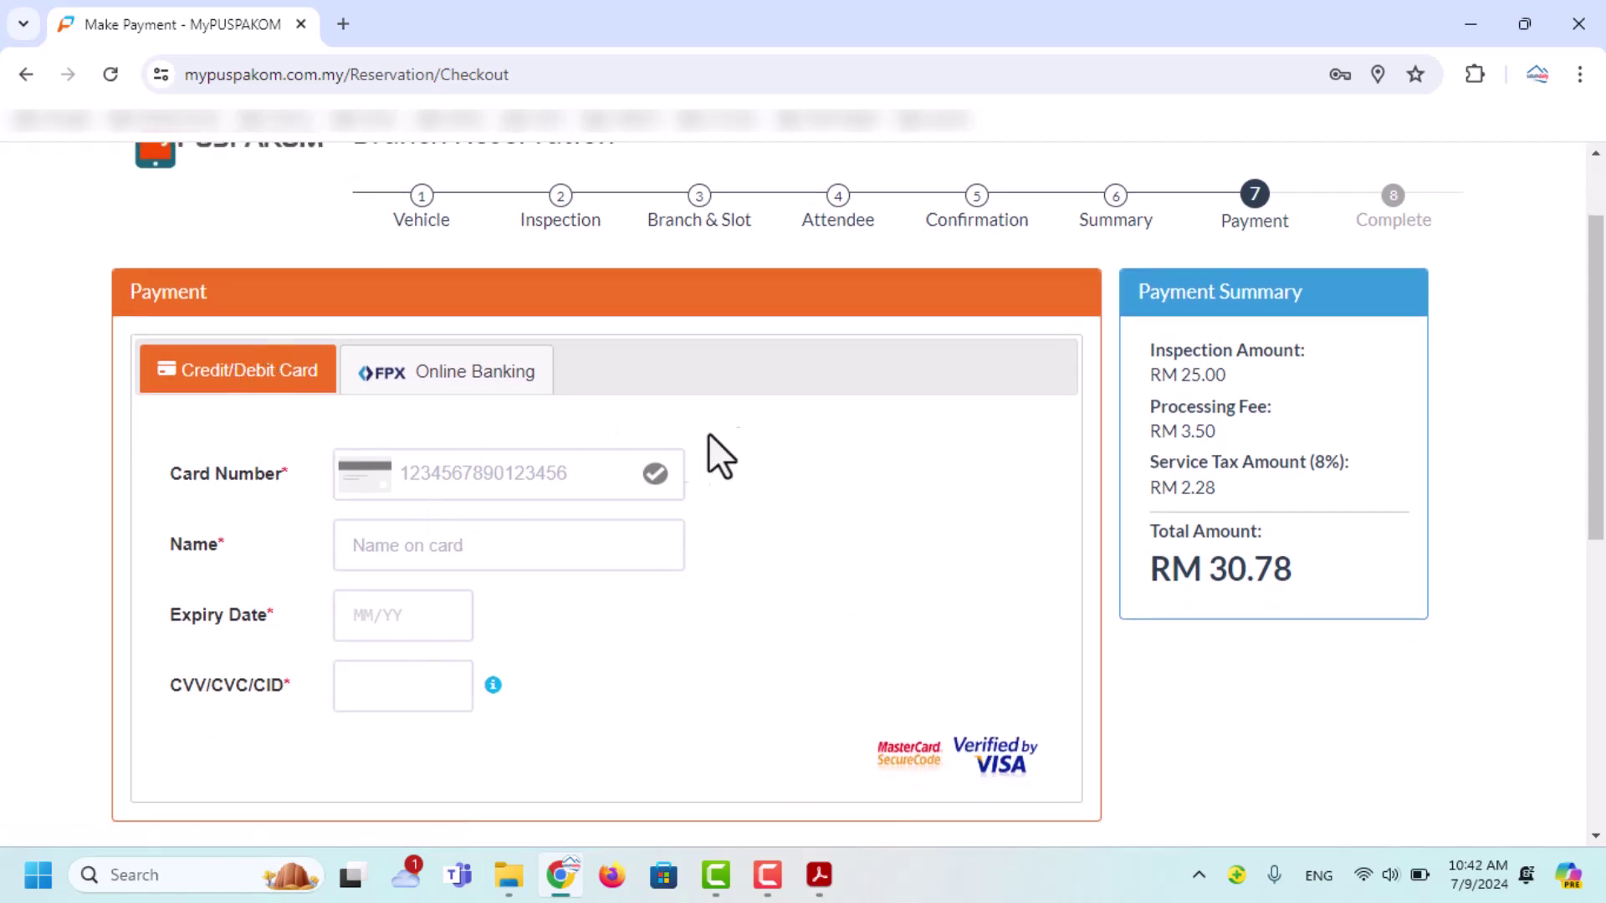
click(470, 385)
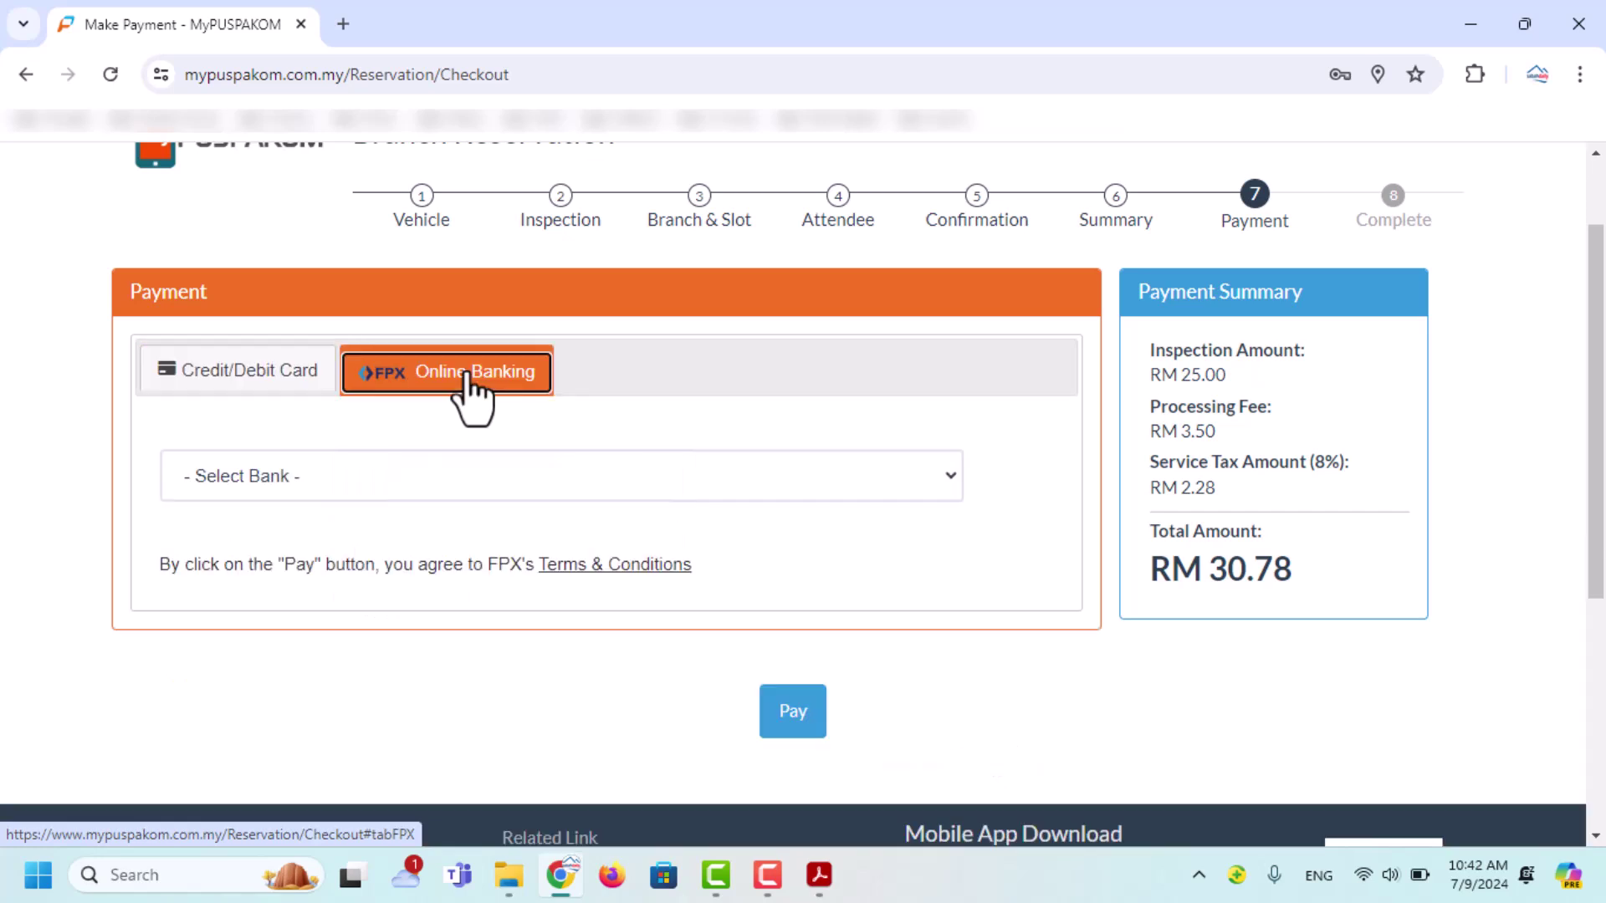
click(952, 477)
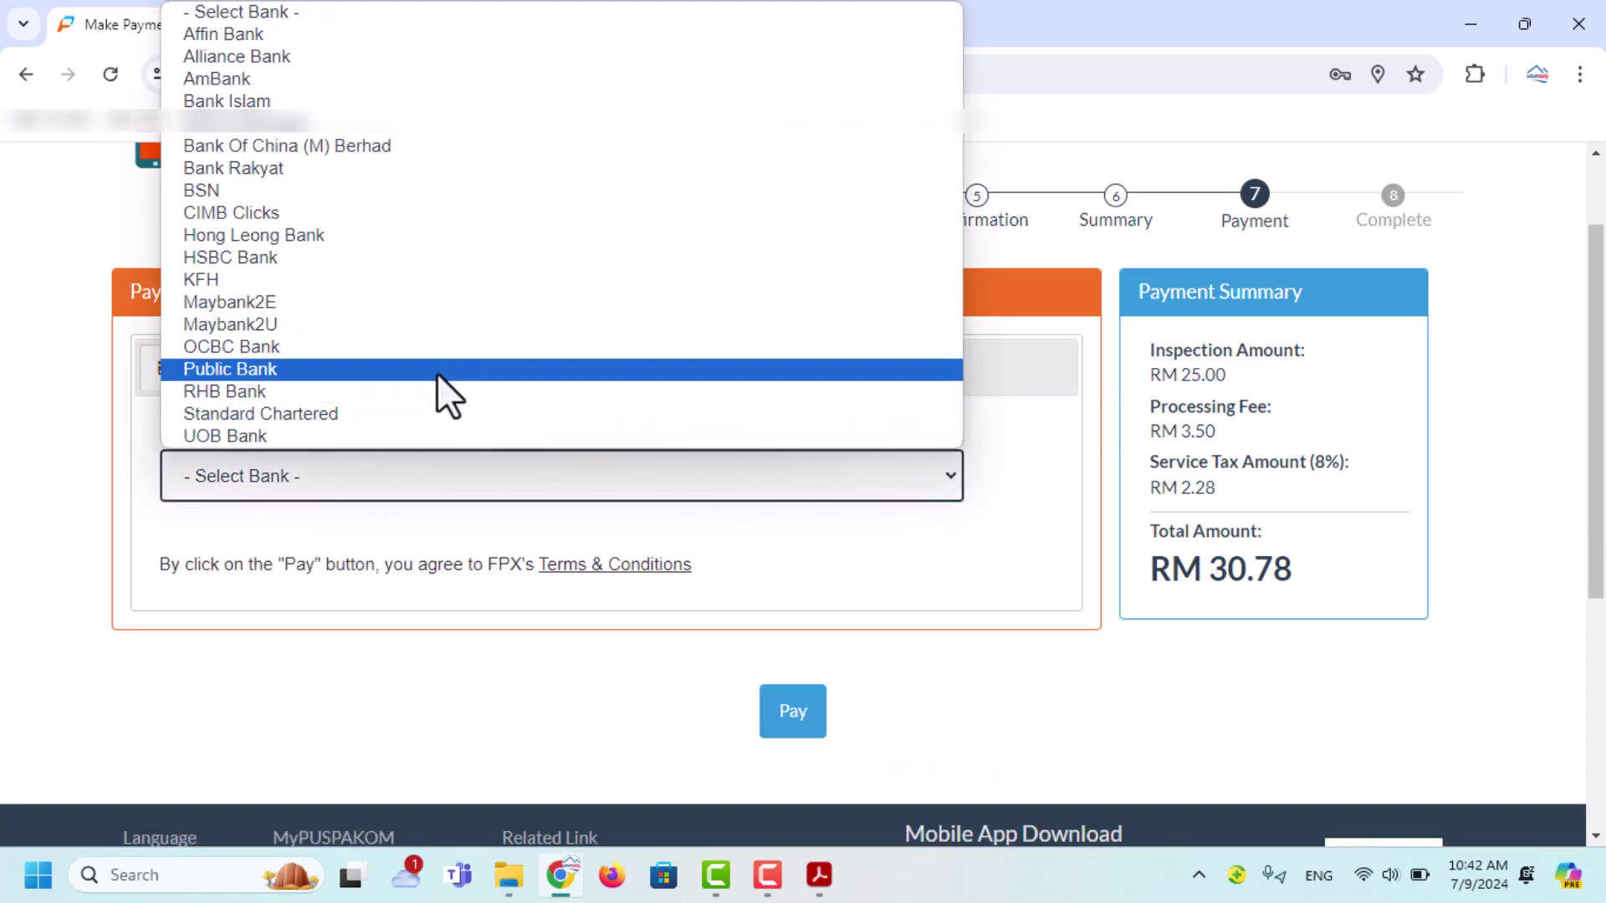
click(310, 326)
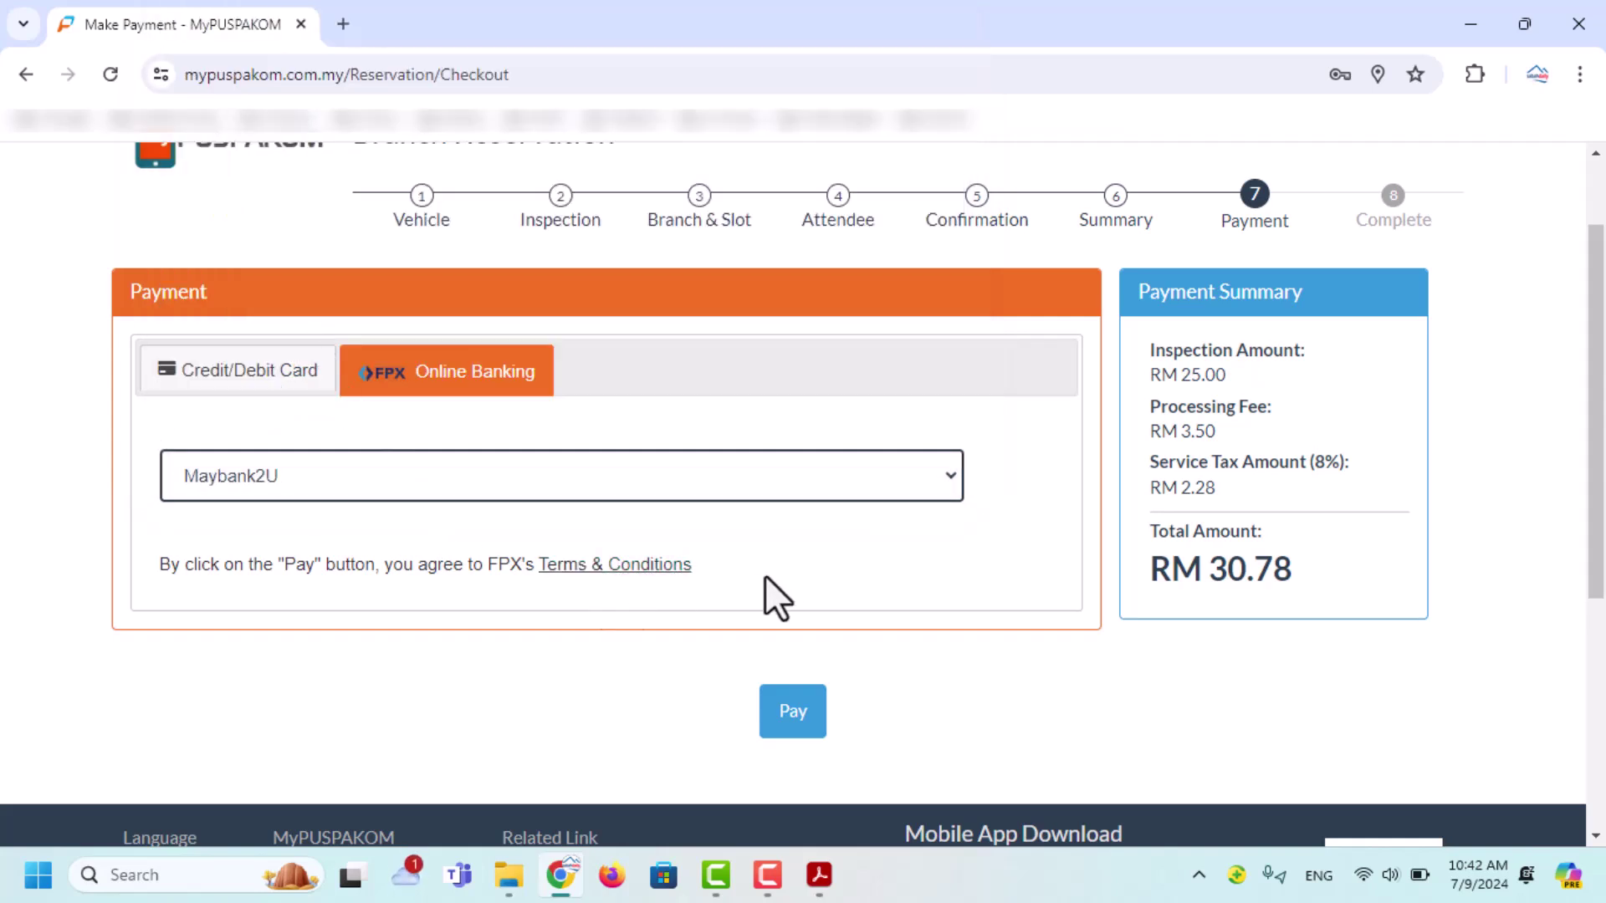
click(985, 566)
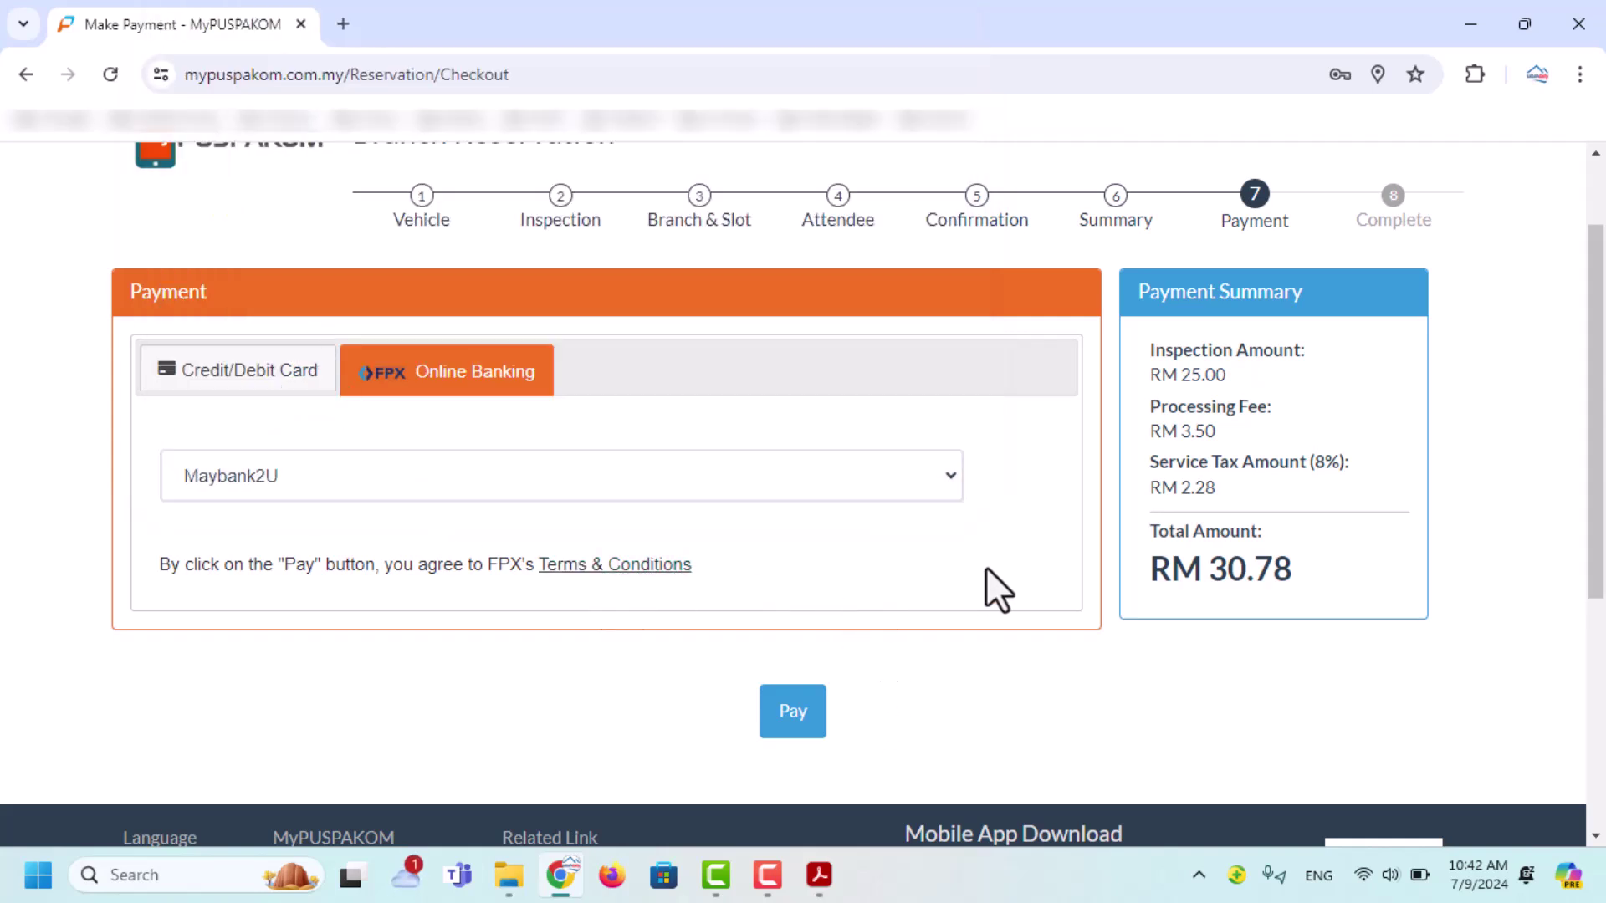
click(791, 715)
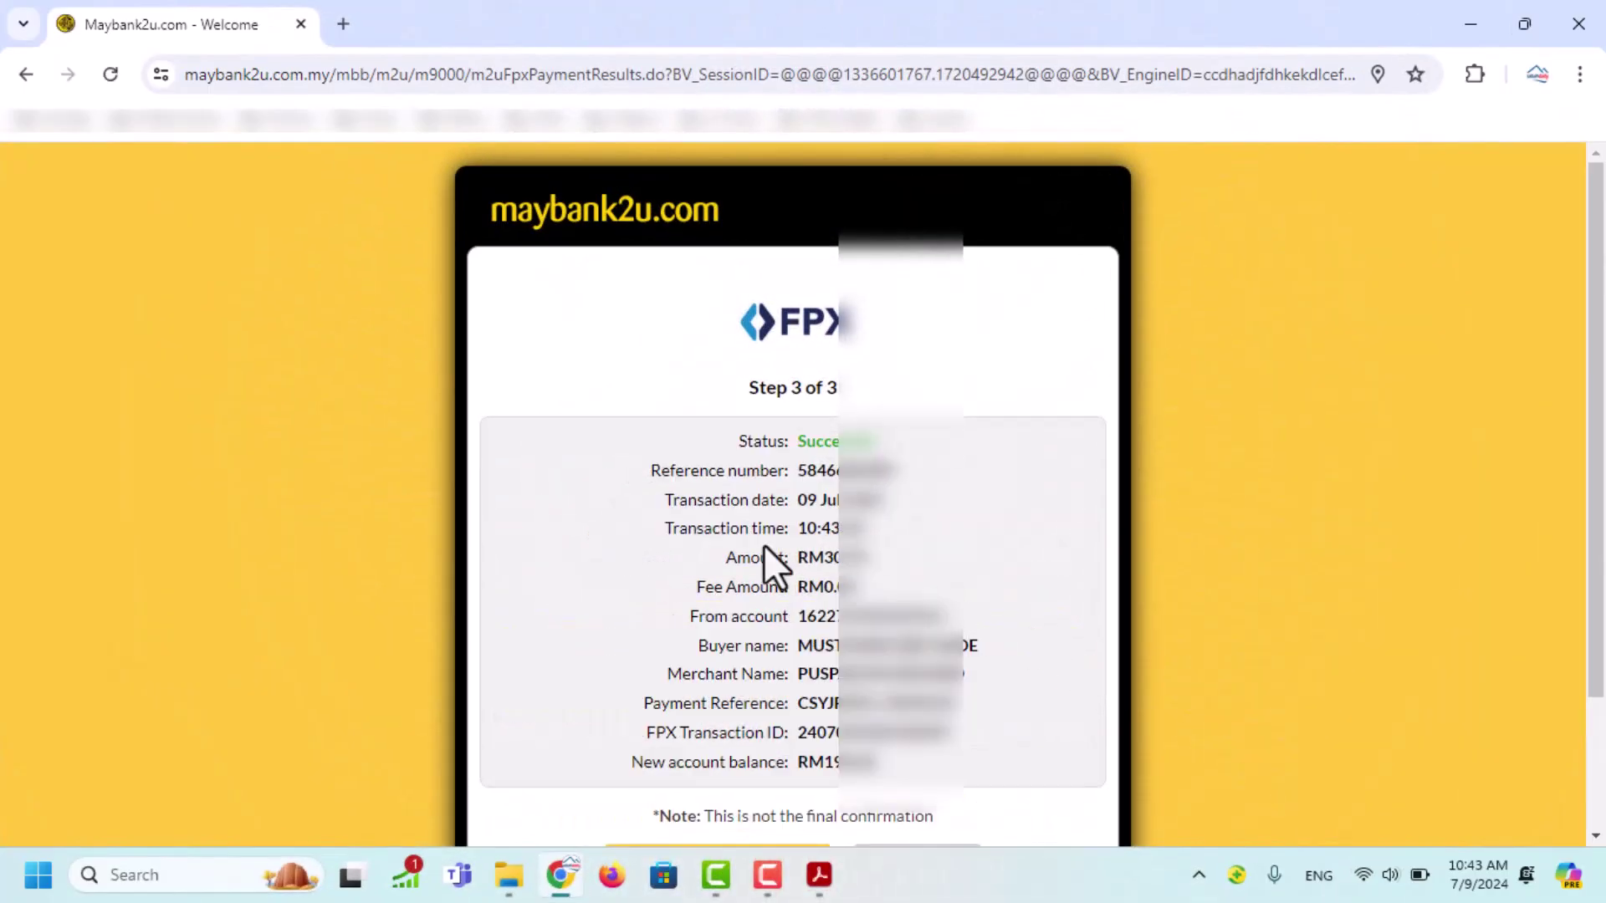
- Review the bank's FPX transaction details and return to the merchant's page to complete the booking
scroll(965, 535, down, 2)
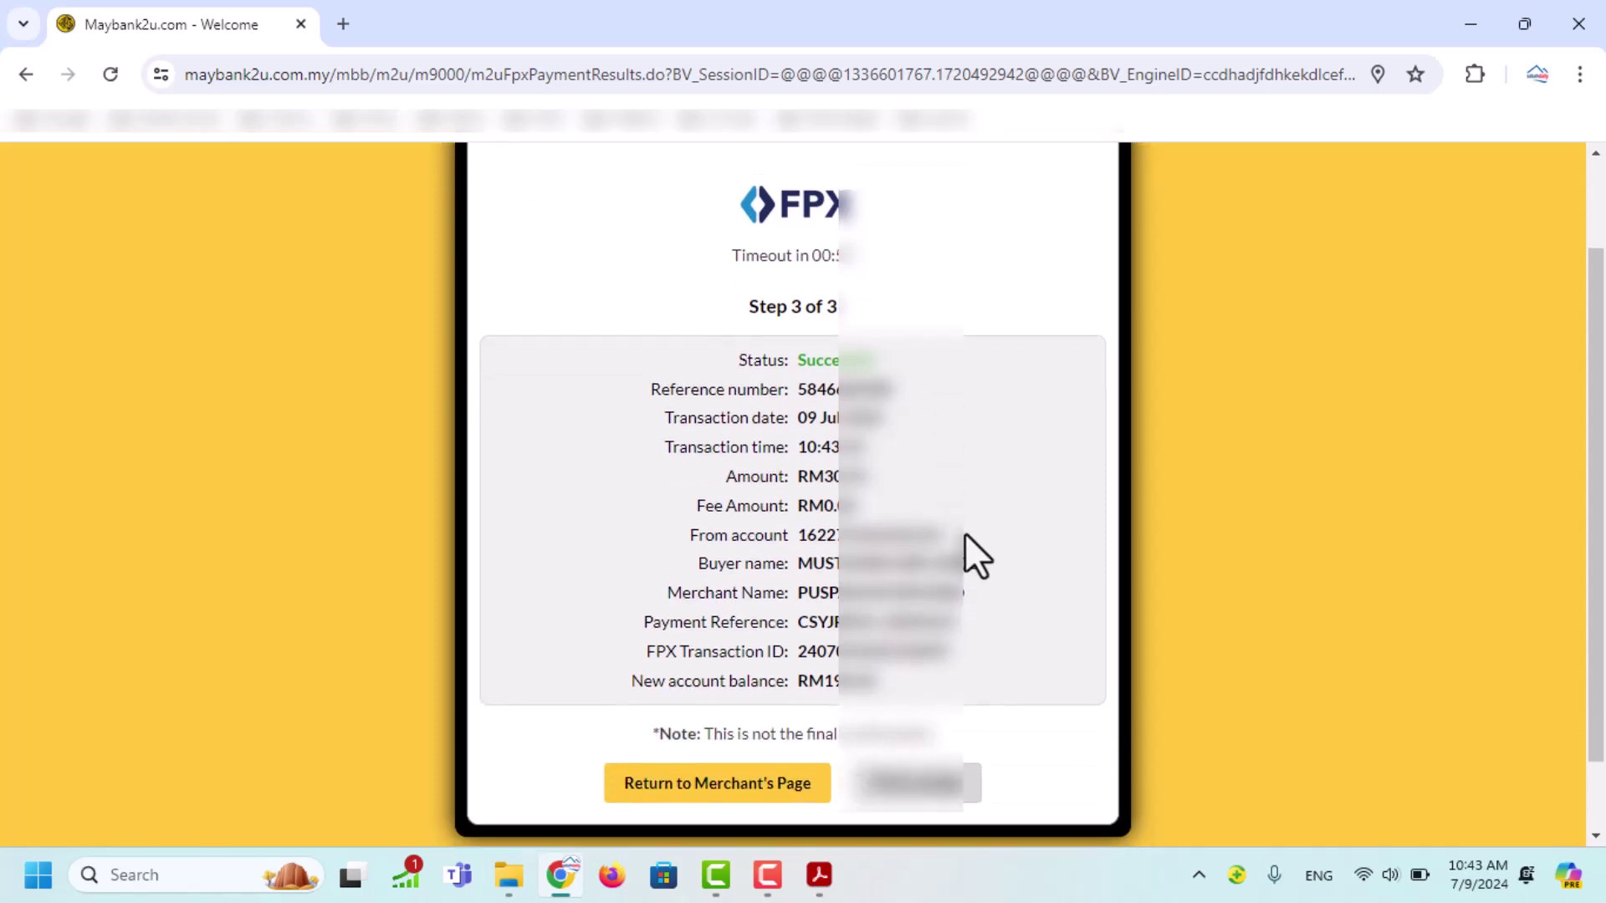
click(751, 790)
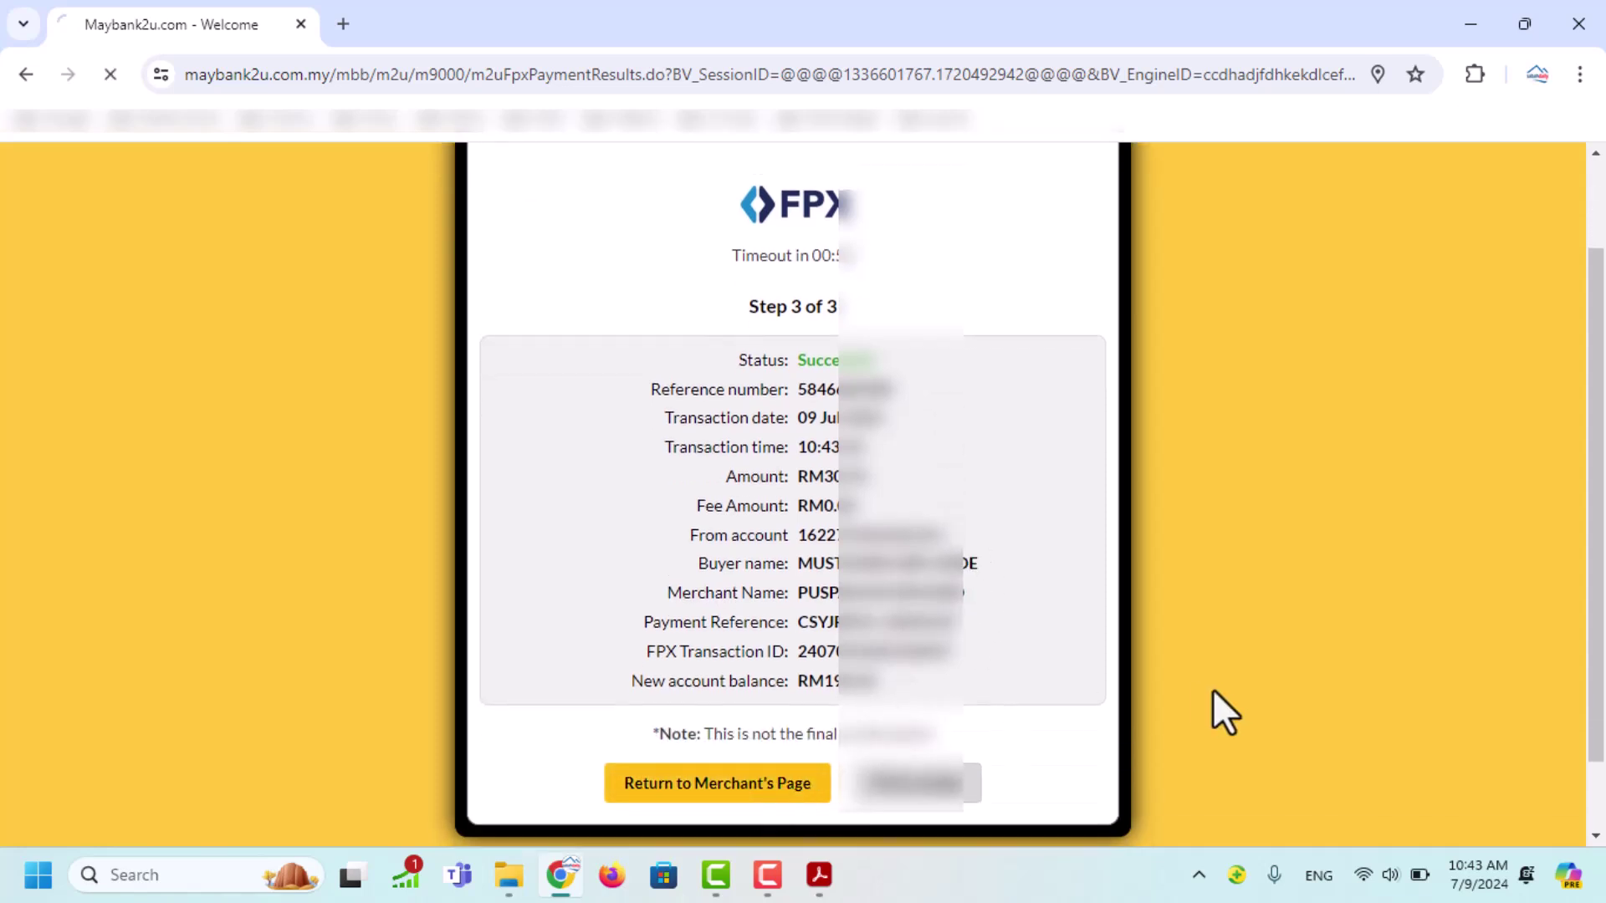
click(841, 613)
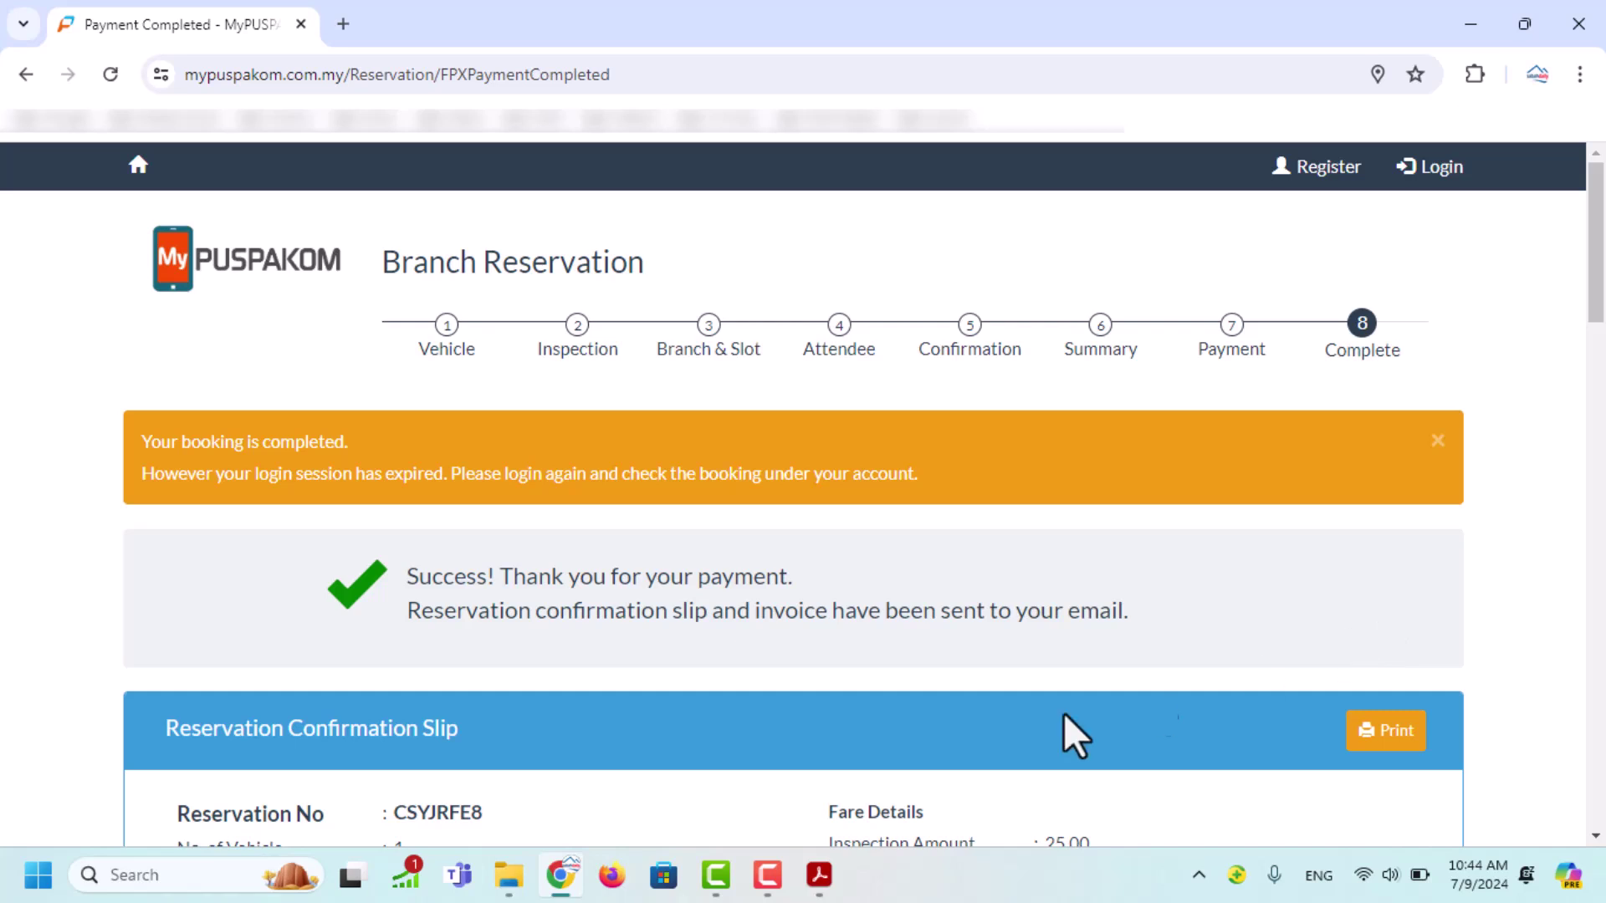
- Review the reservation confirmation slip's fare, payment, vehicle, owner, required document and inspection details
scroll(1086, 692, down, 3)
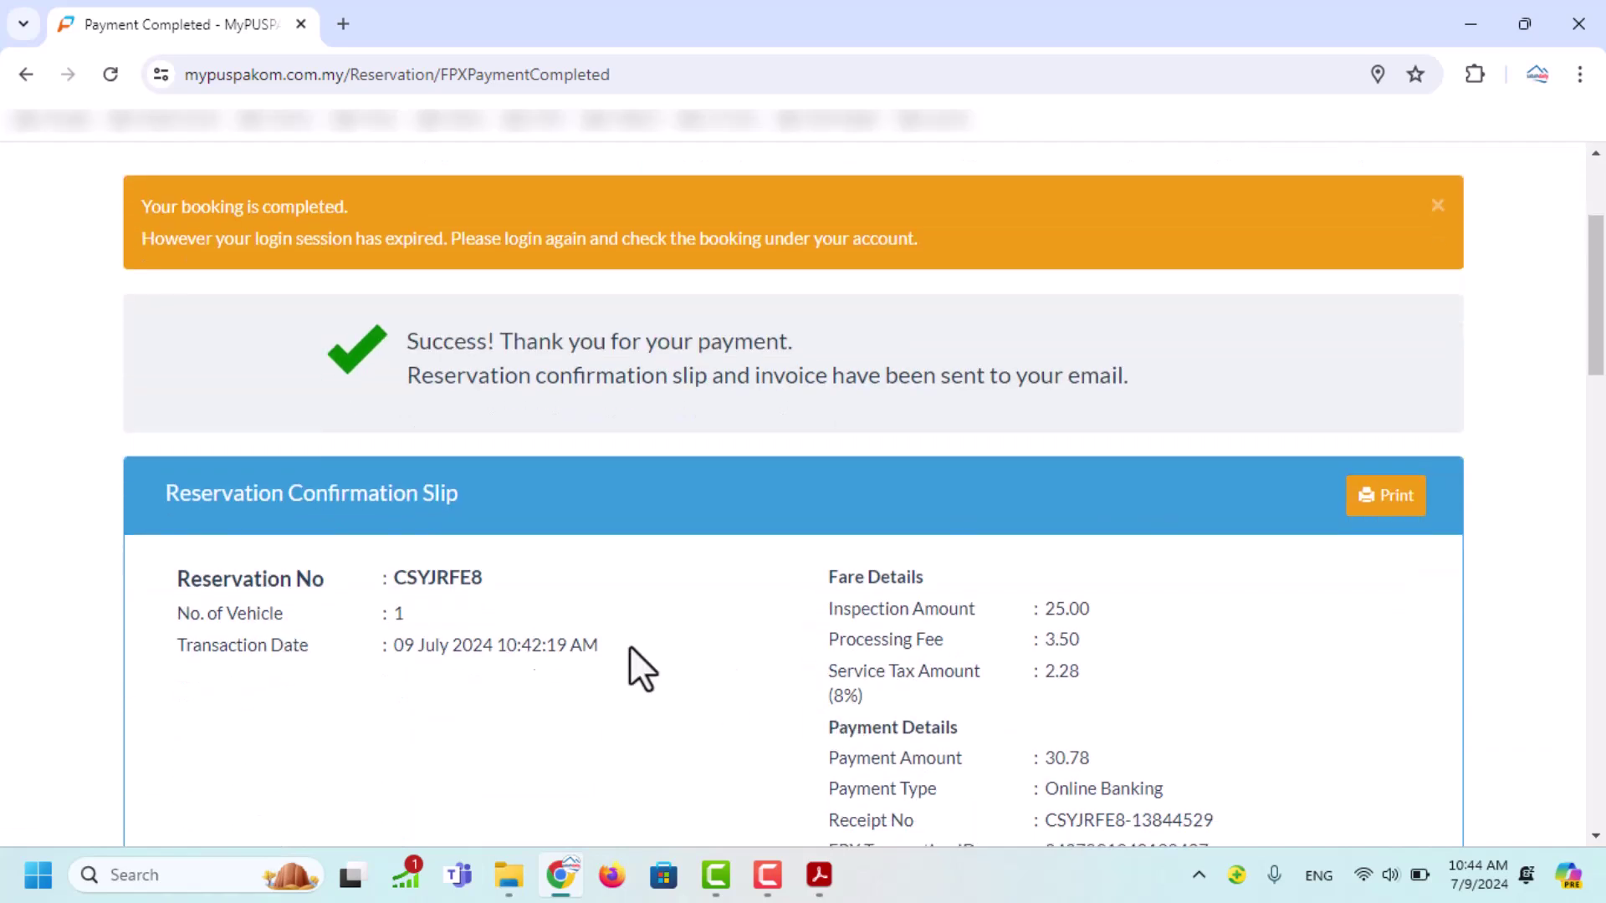
scroll(1004, 635, down, 4)
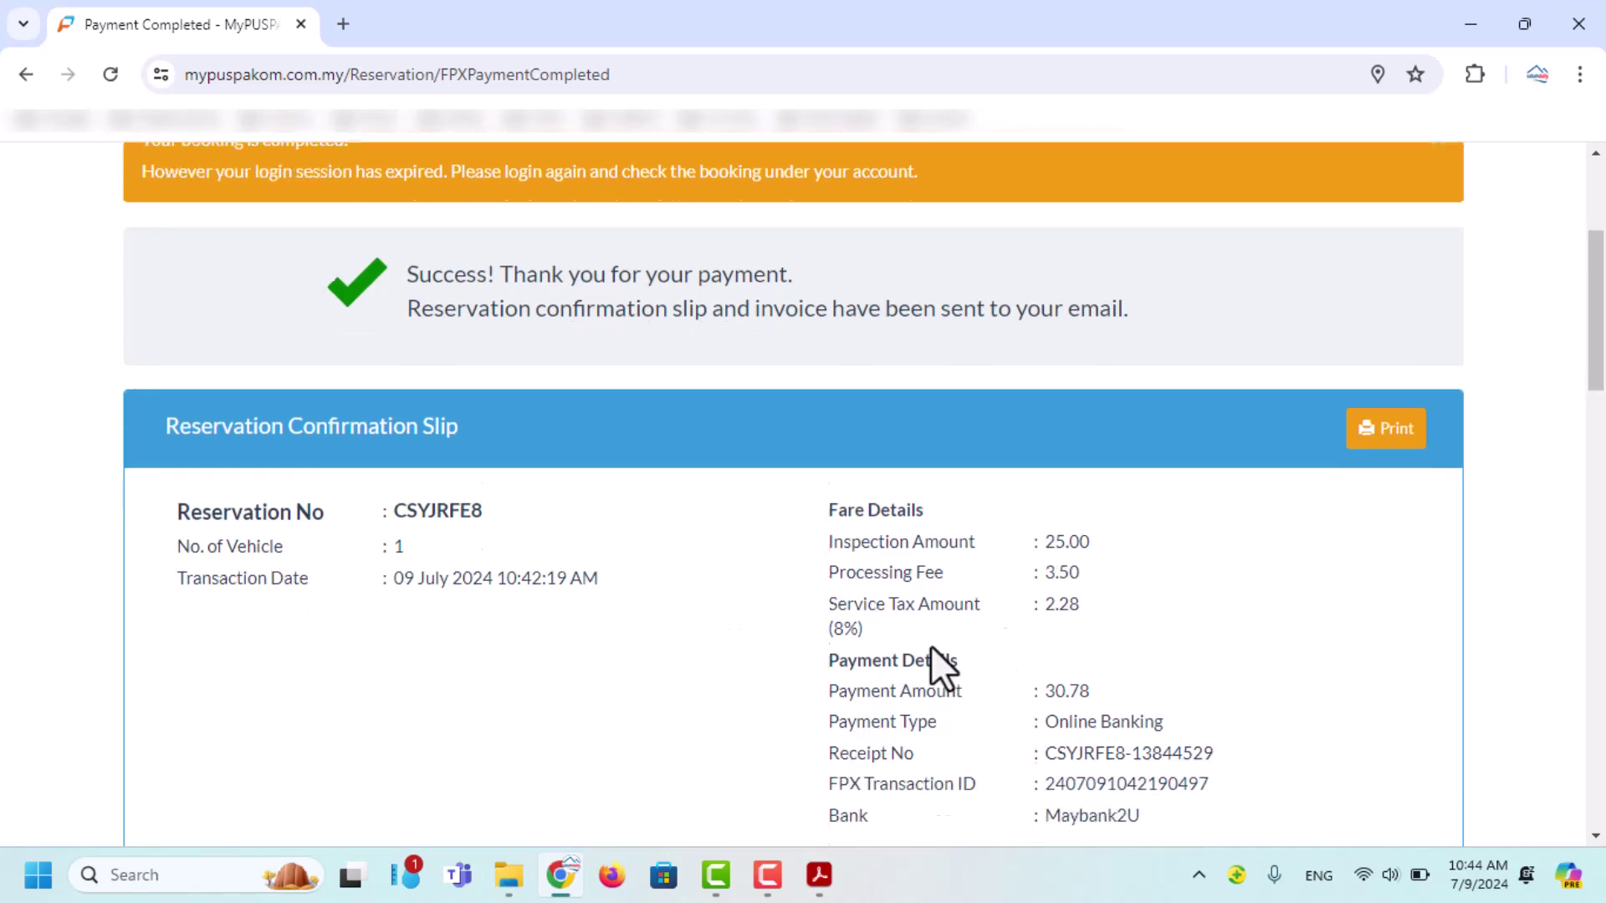
scroll(991, 585, down, 4)
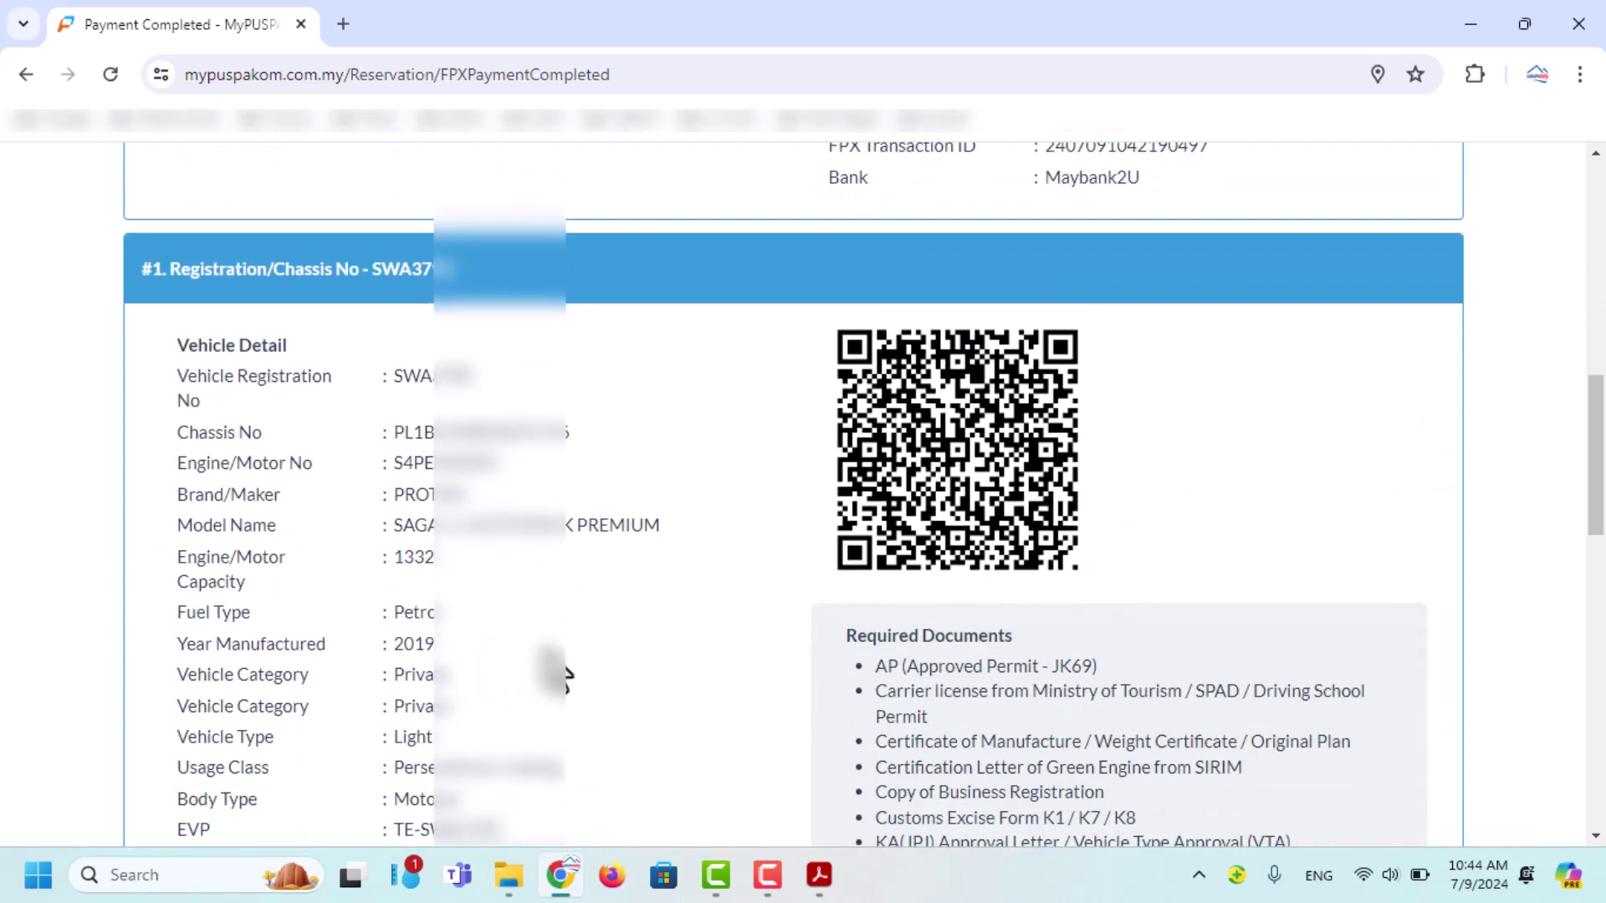
scroll(619, 648, down, 4)
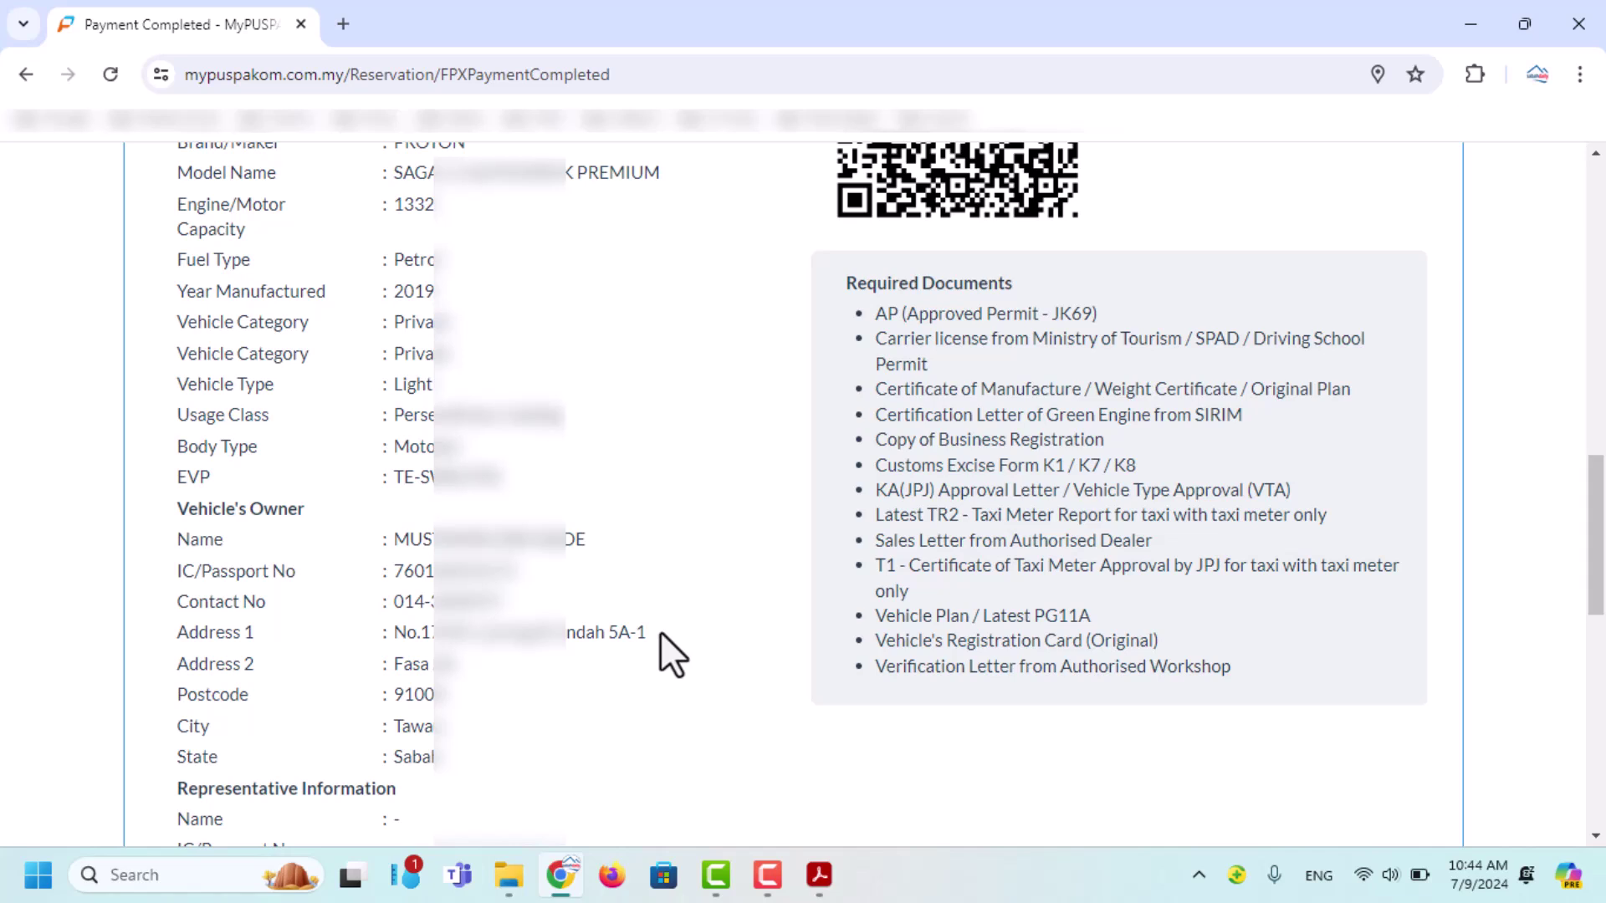
scroll(660, 630, down, 5)
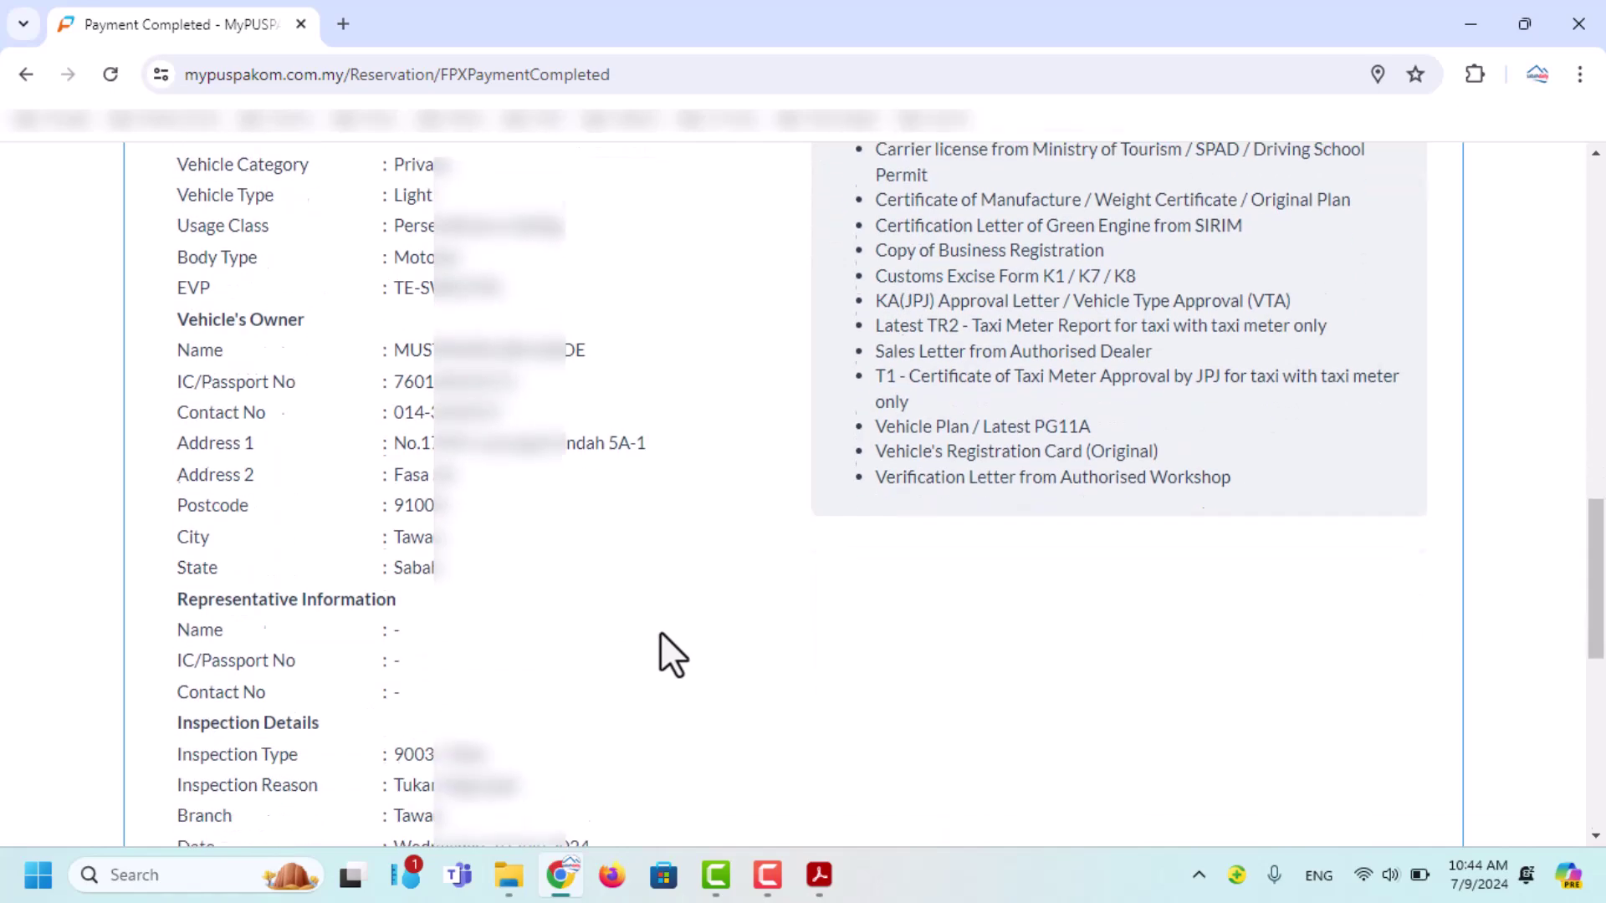
scroll(660, 630, down, 3)
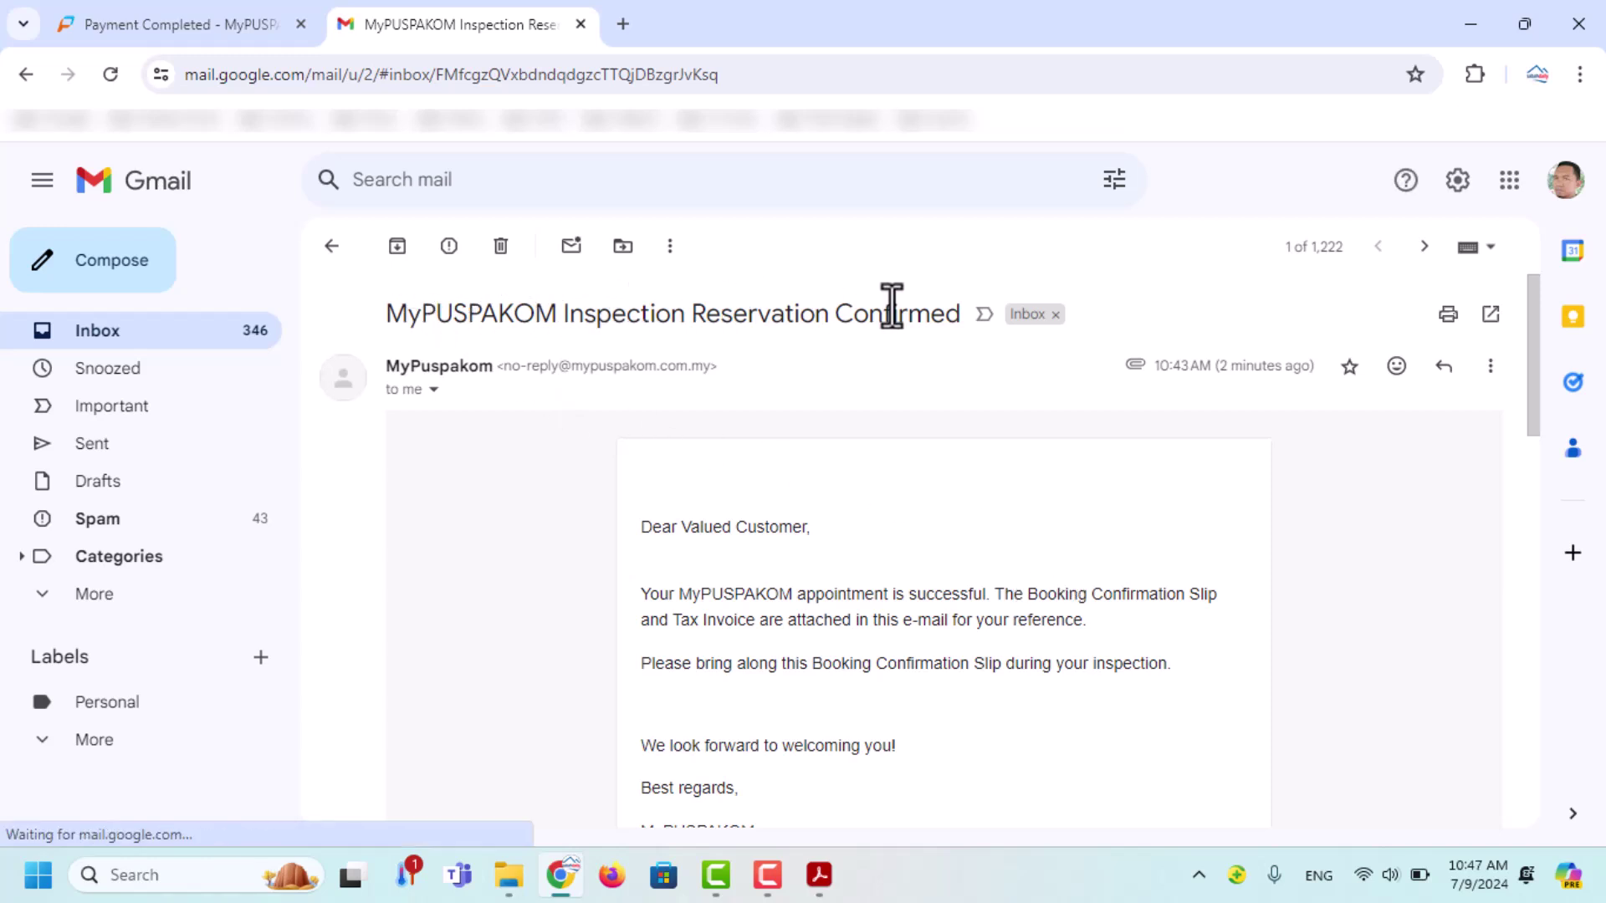
- Switch to Gmail and read the MyPUSPAKOM Inspection Reservation Confirmed email through to its attachments
scroll(1062, 530, down, 4)
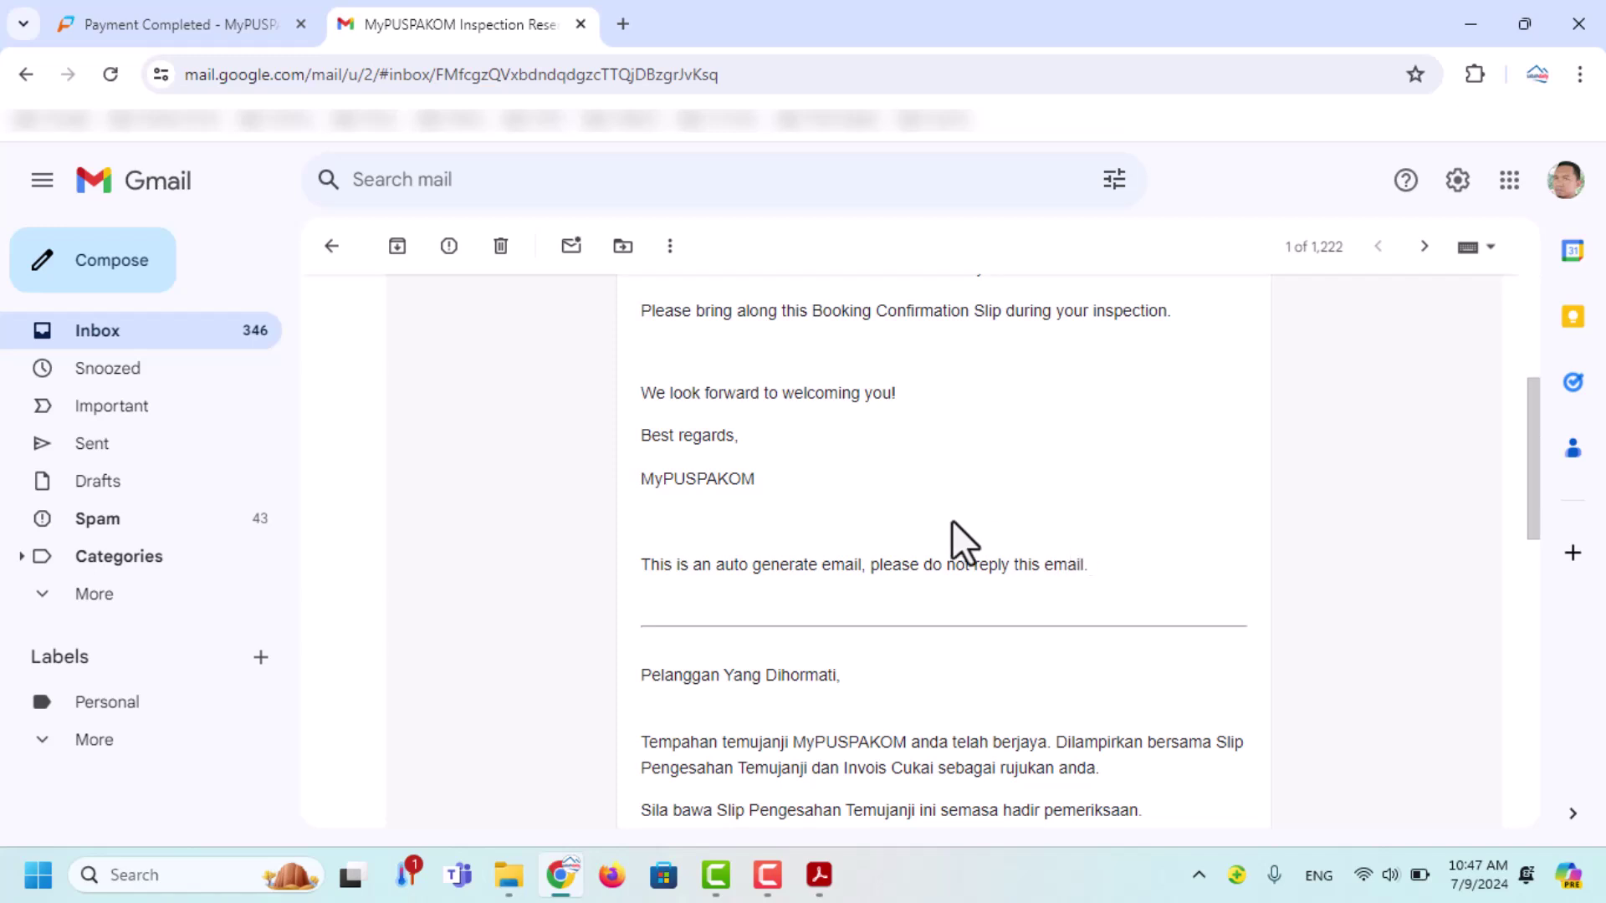
scroll(937, 502, down, 4)
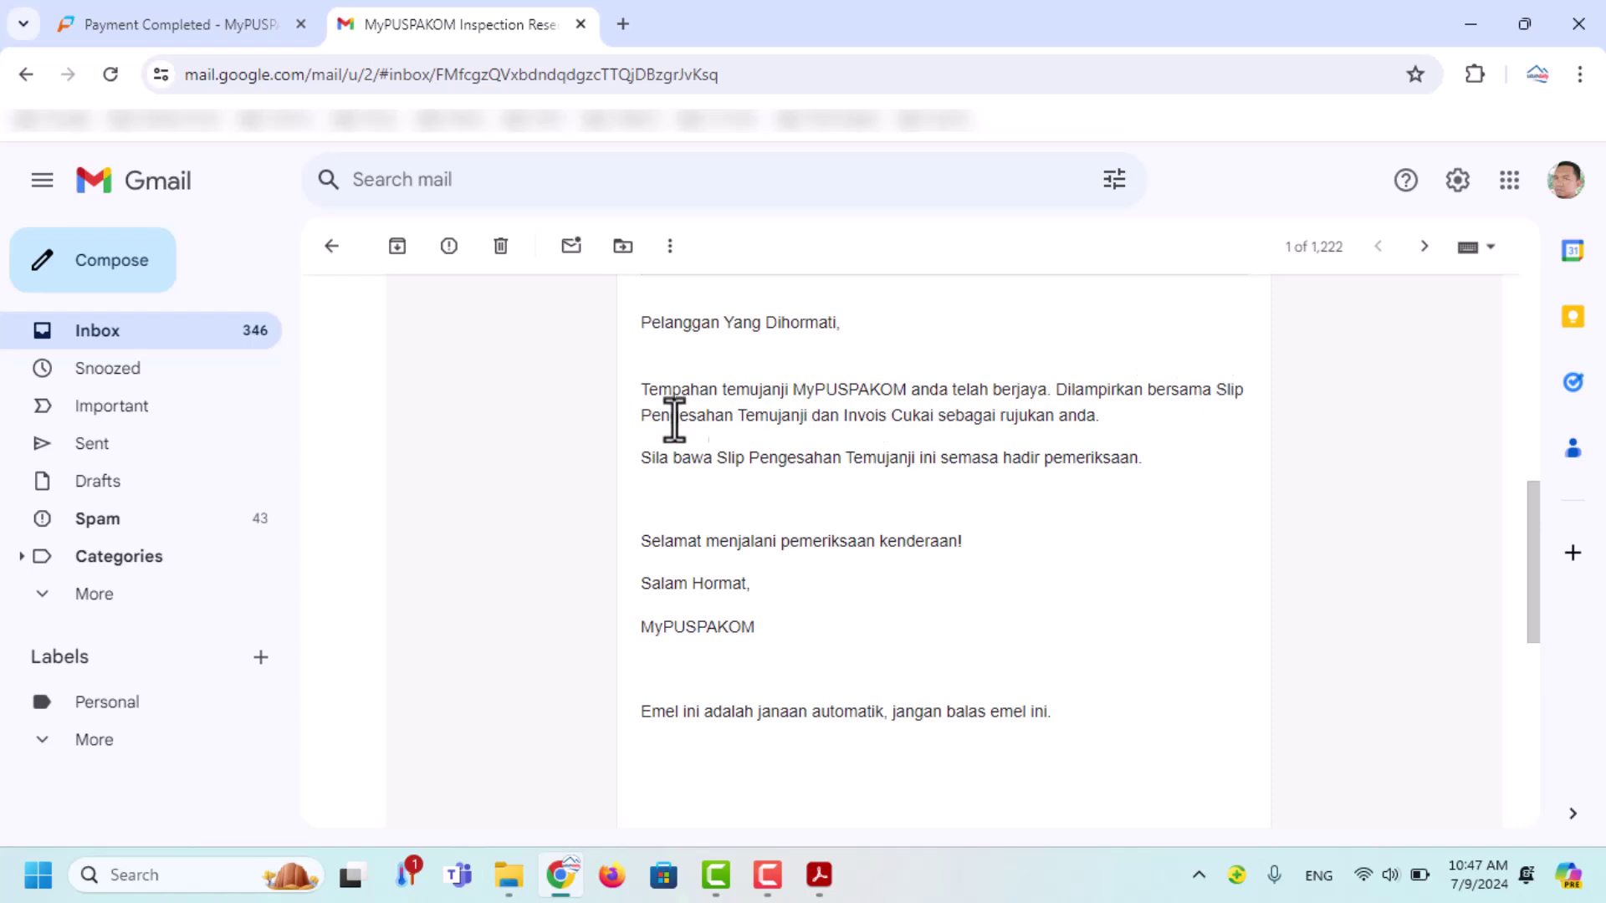
scroll(1070, 452, down, 1)
scroll(1072, 443, down, 4)
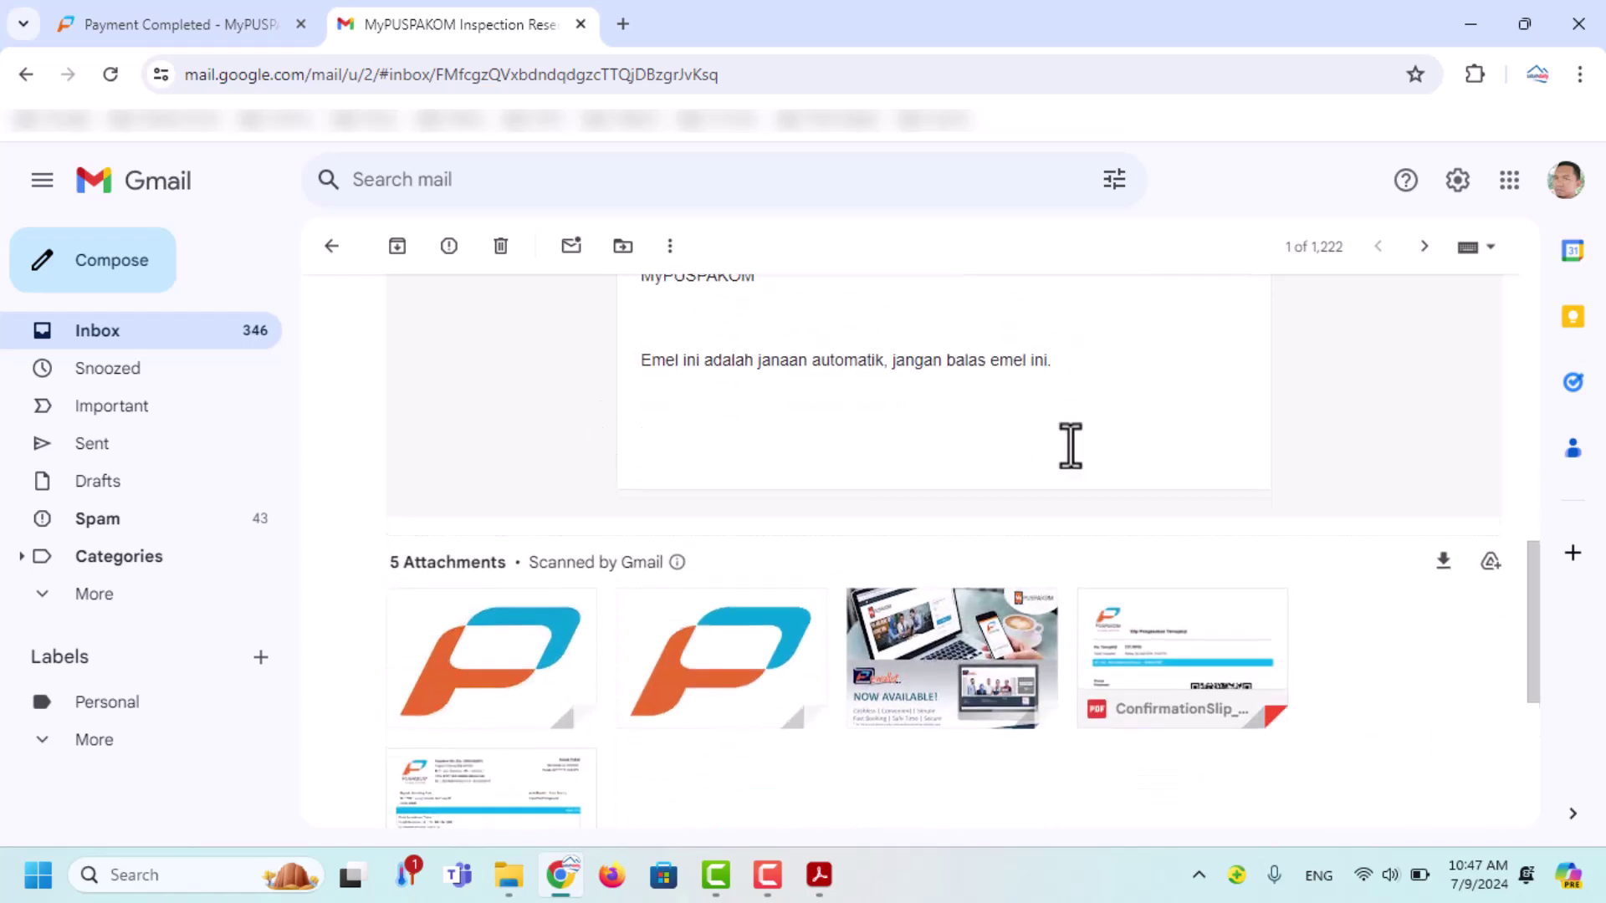
scroll(1087, 448, down, 3)
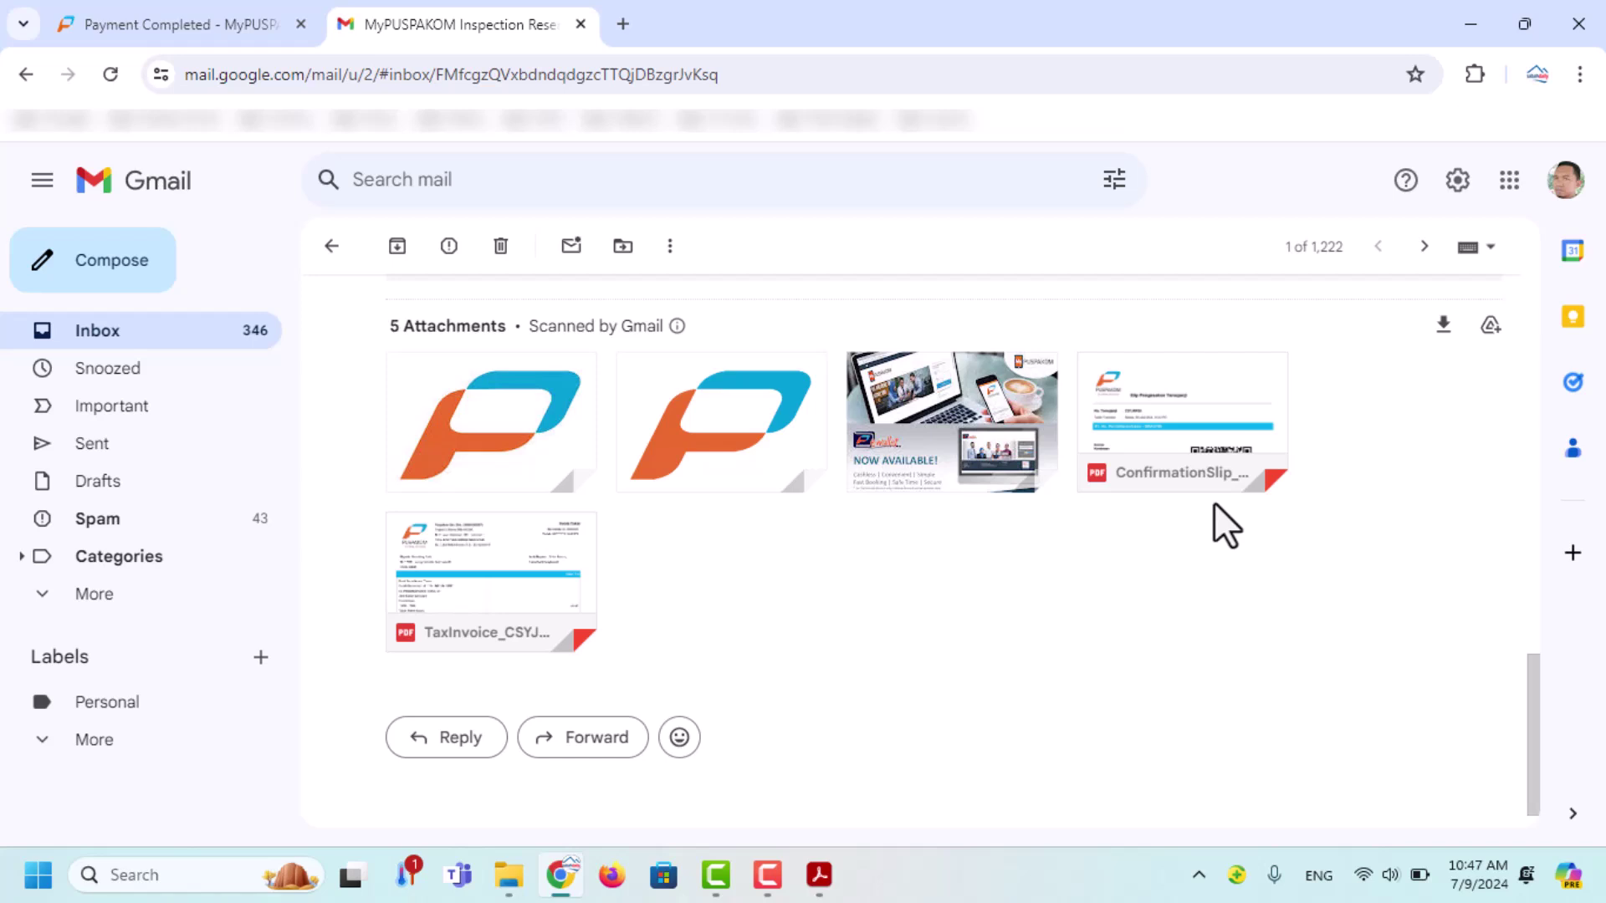
- Open the attached confirmation slip PDF and examine its appointment, vehicle, QR code and inspection details
click(1173, 418)
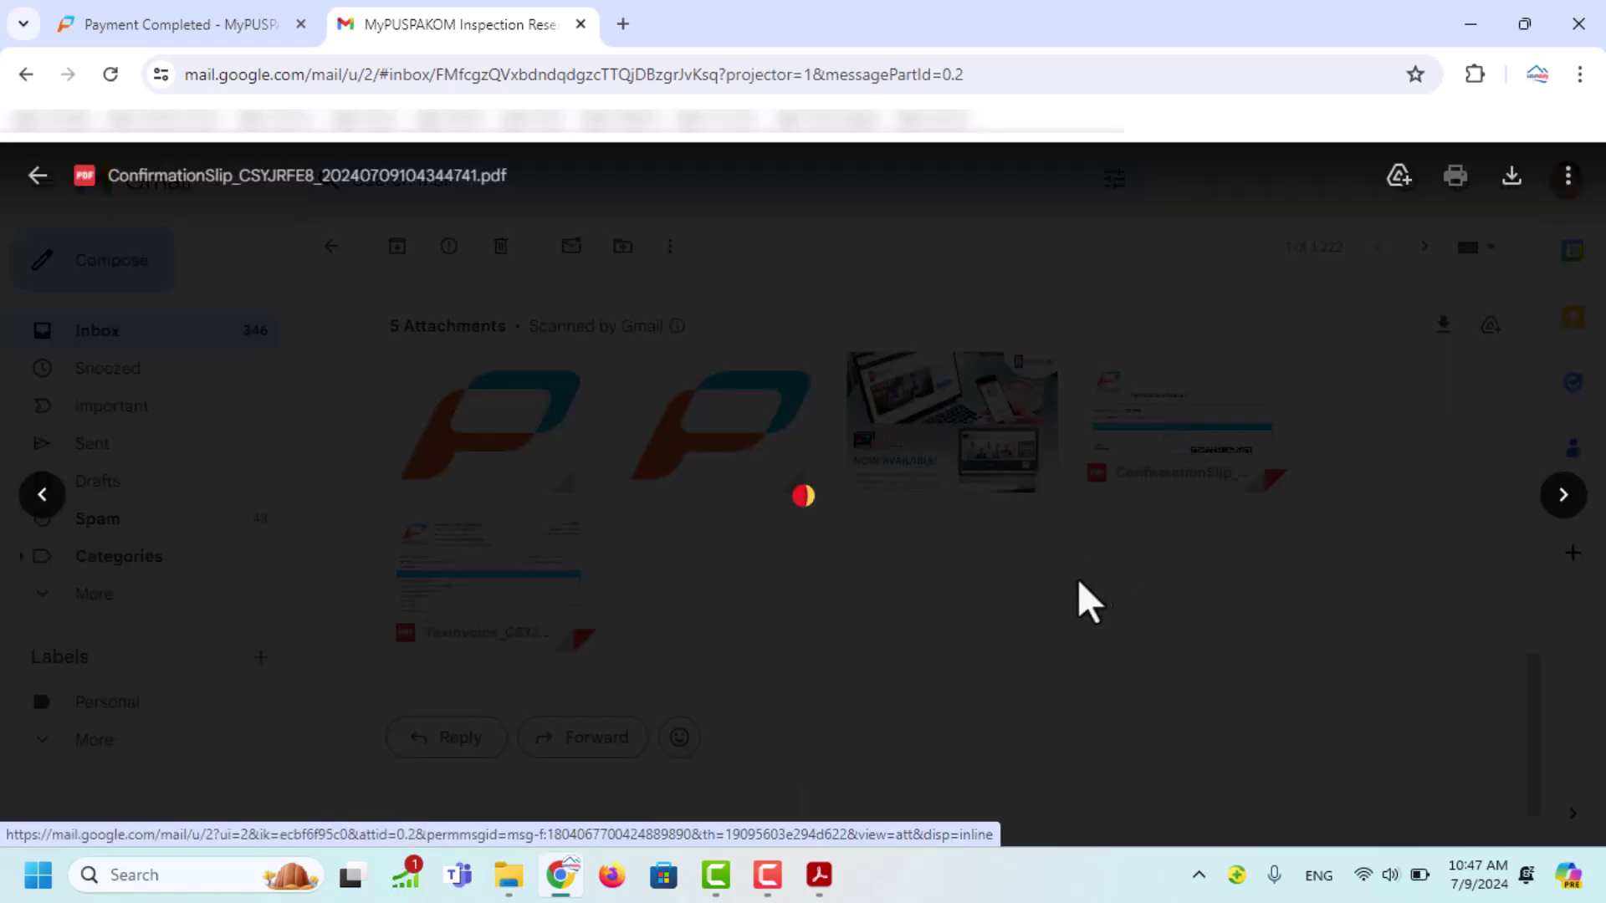
scroll(1097, 584, down, 3)
scroll(1097, 581, down, 9)
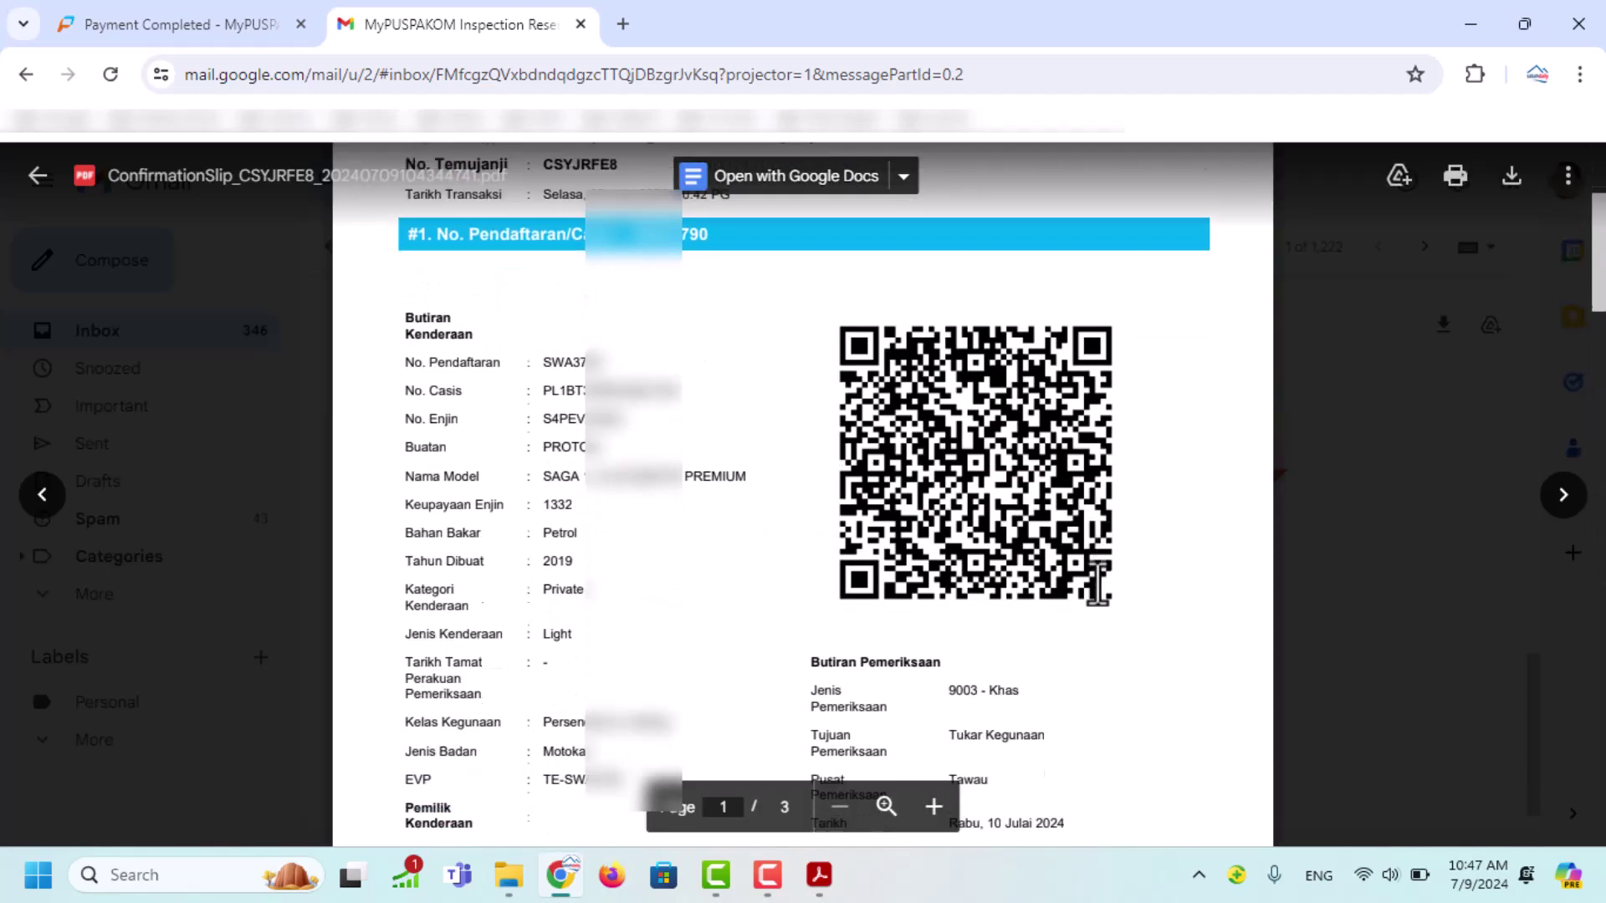
scroll(1097, 580, down, 2)
scroll(1097, 580, up, 12)
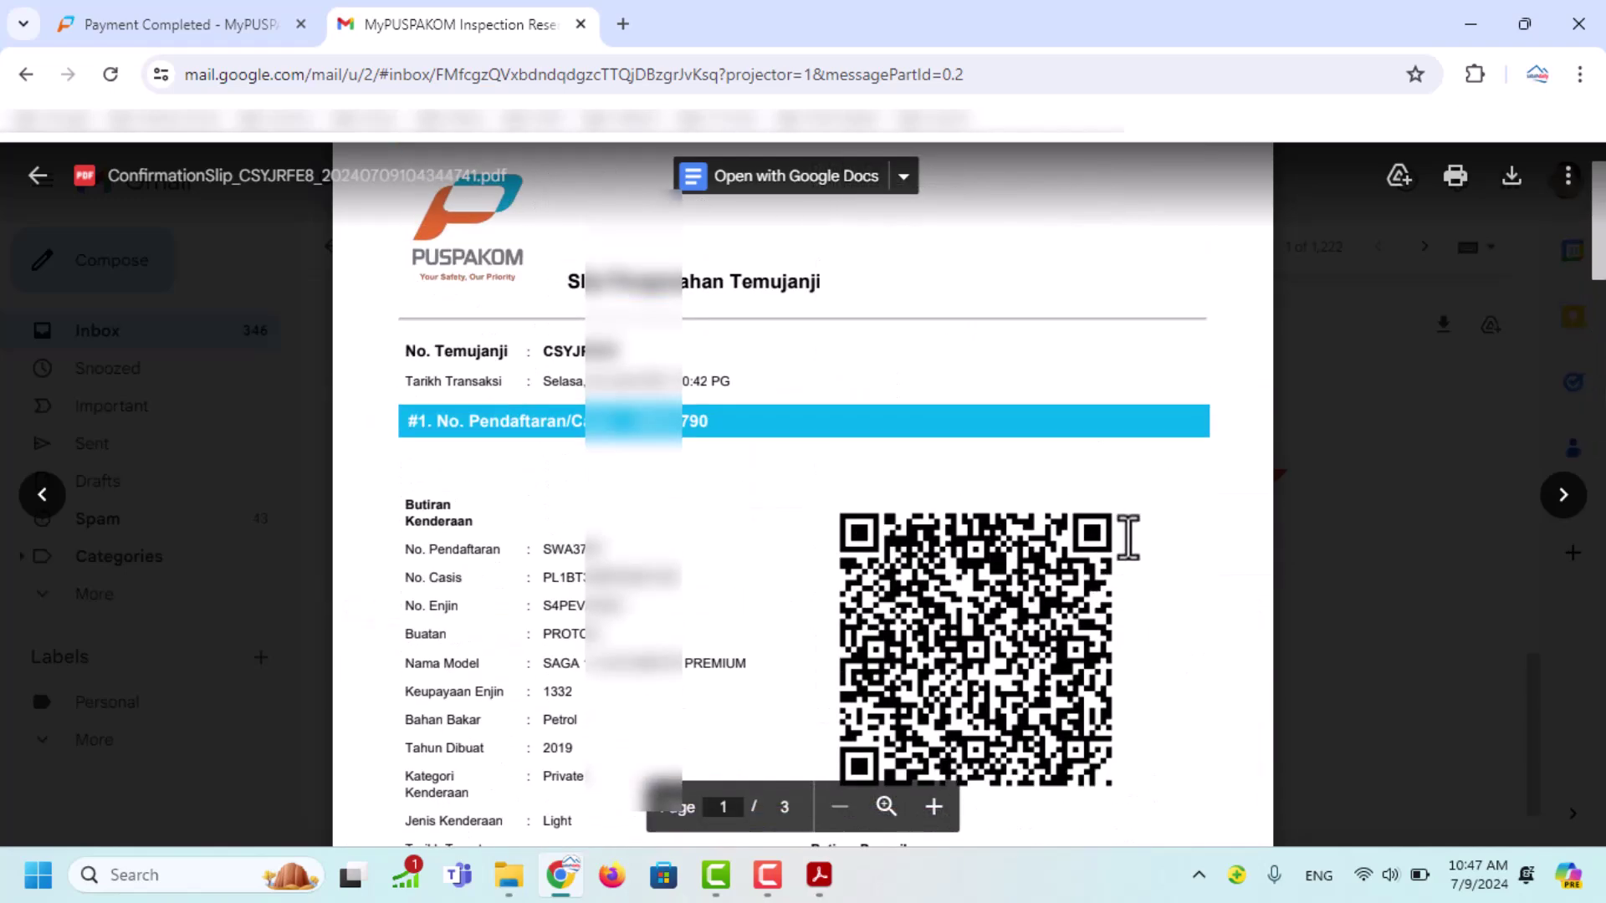